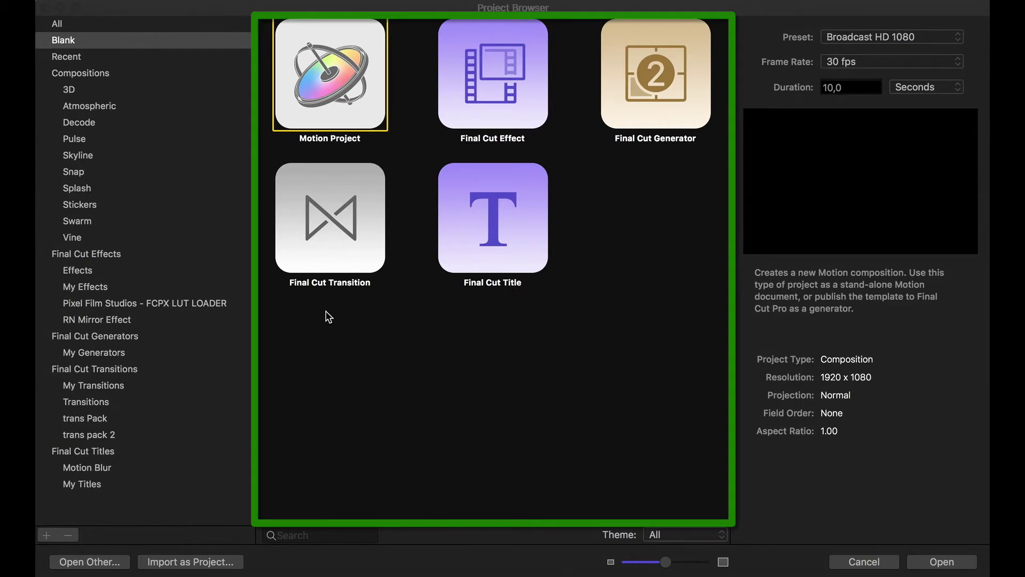
Review the blank Final Cut Effect, Generator, Transition and Title project types in the Project Browser
left_click(486, 75)
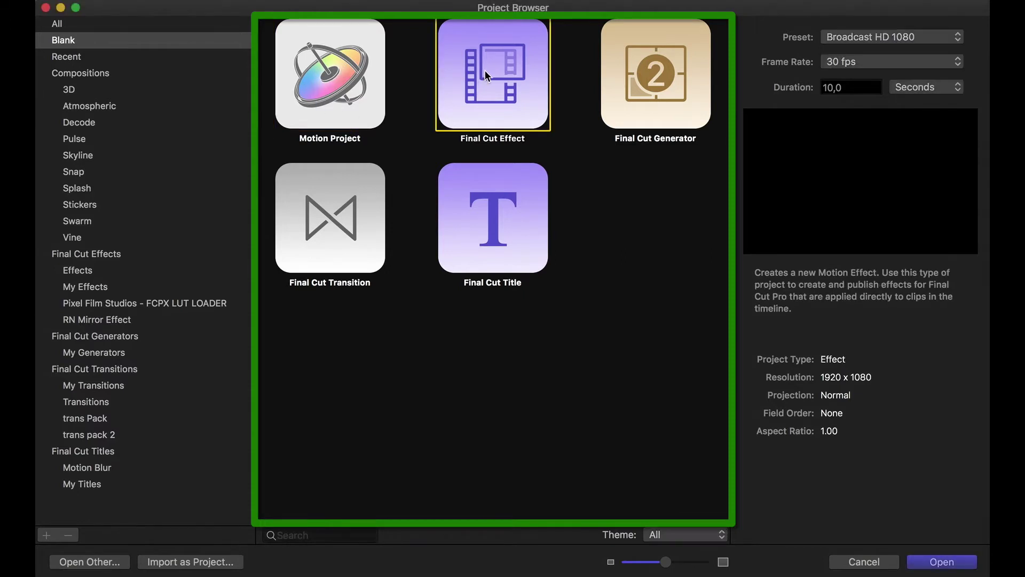
left_click(643, 76)
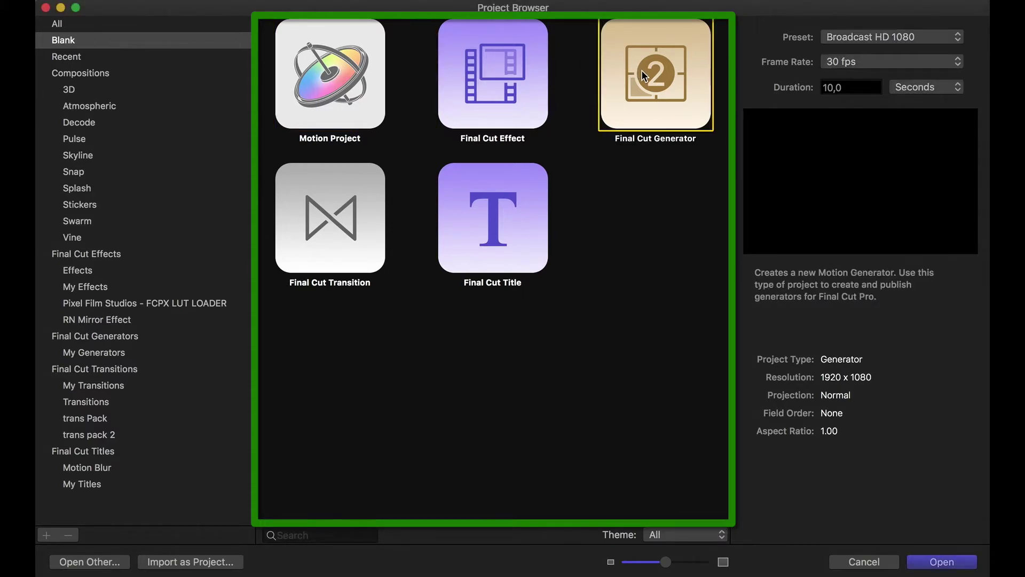
left_click(322, 229)
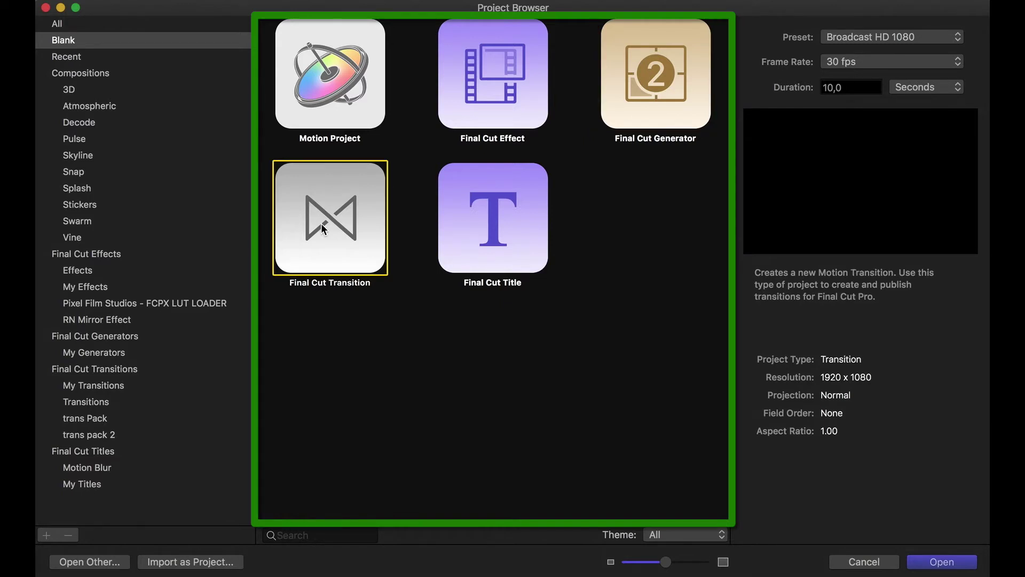
left_click(521, 197)
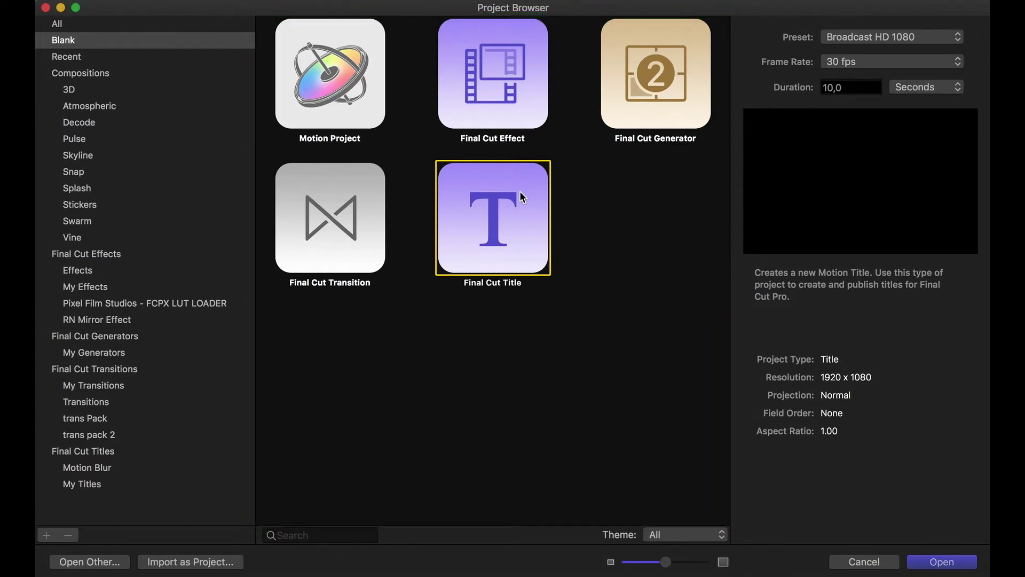
Choose a blank Motion Project with the Broadcast HD 1080 preset
left_click(330, 75)
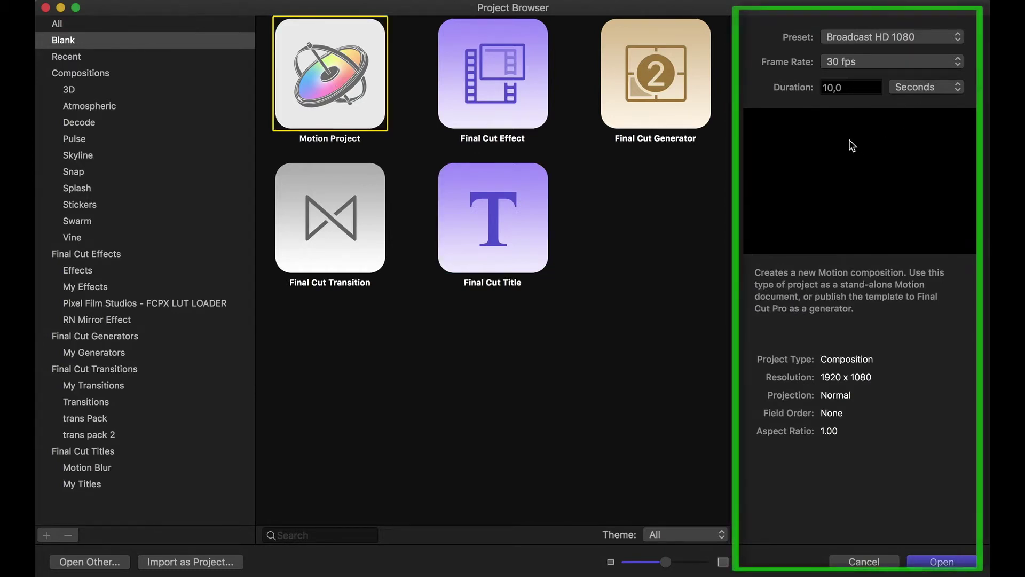
left_click(854, 34)
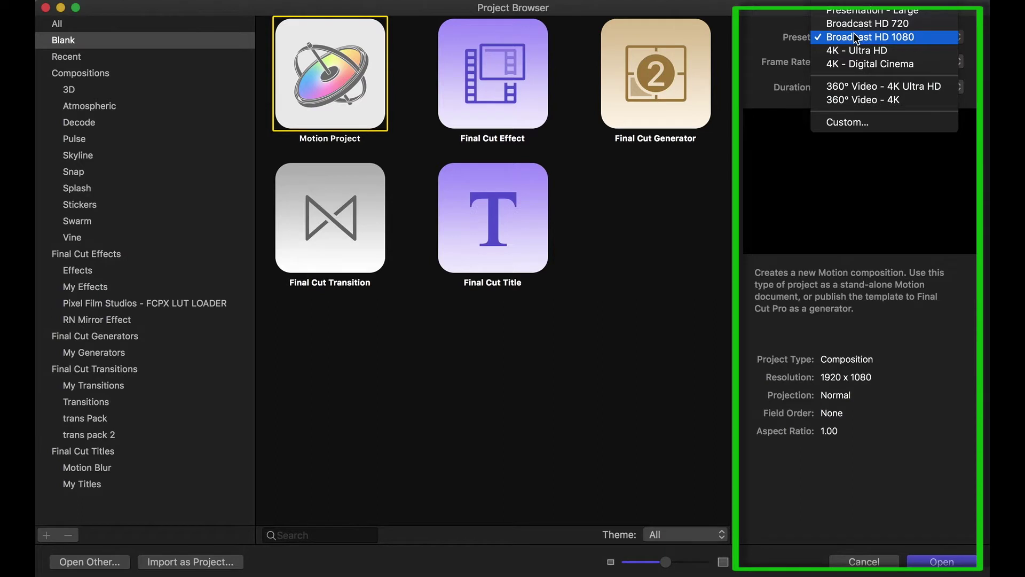
left_click(856, 37)
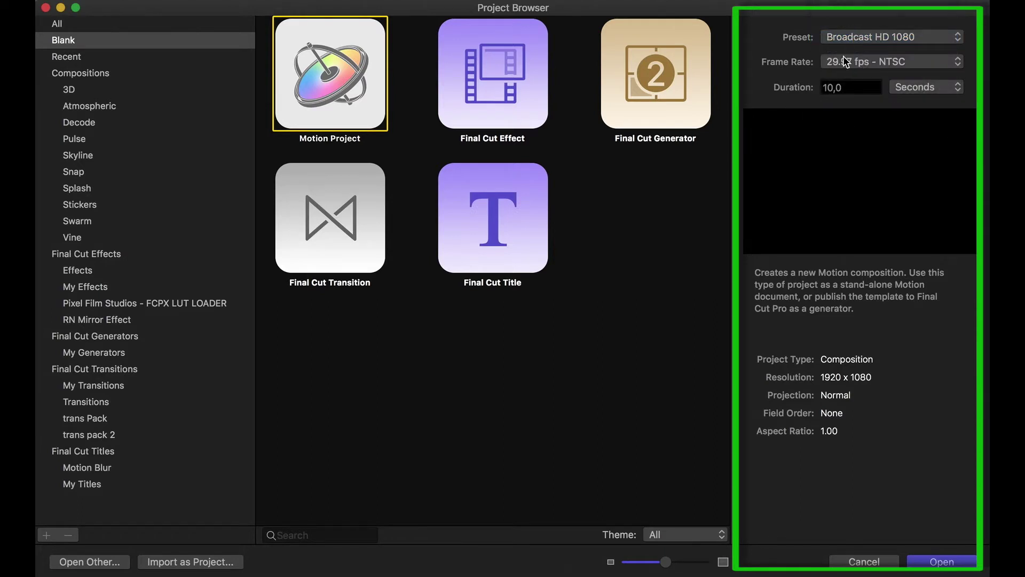
Try project durations of 5 and 20 seconds, and set the duration to 10 seconds
double_click(833, 87)
left_click(833, 88)
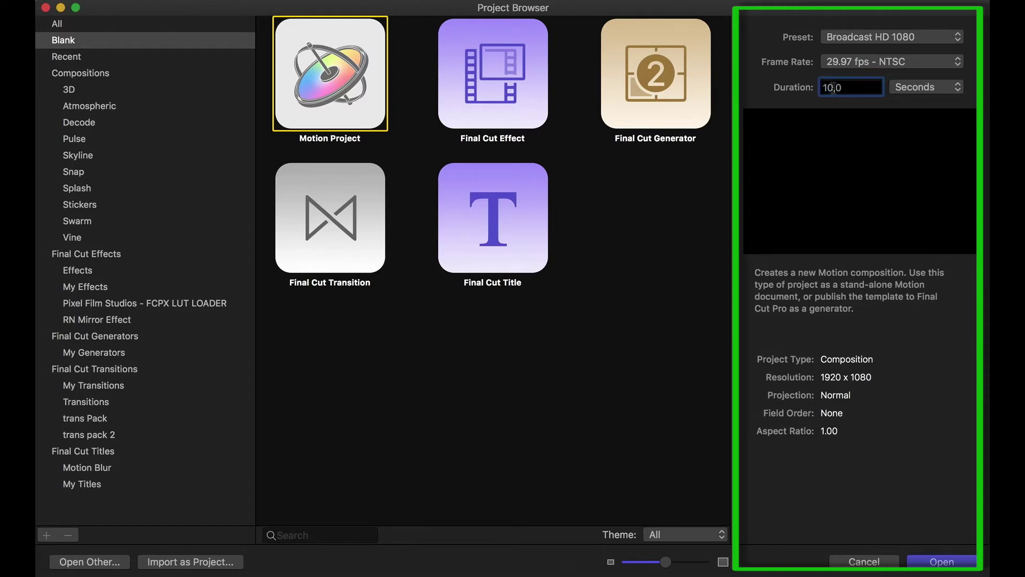
key("BackSpace")
key("BackSpace")
type("5")
key("BackSpace")
type("20")
key("BackSpace")
key("BackSpace")
type("10")
Set the frame rate to 30 fps and open the new Motion project
left_click(840, 63)
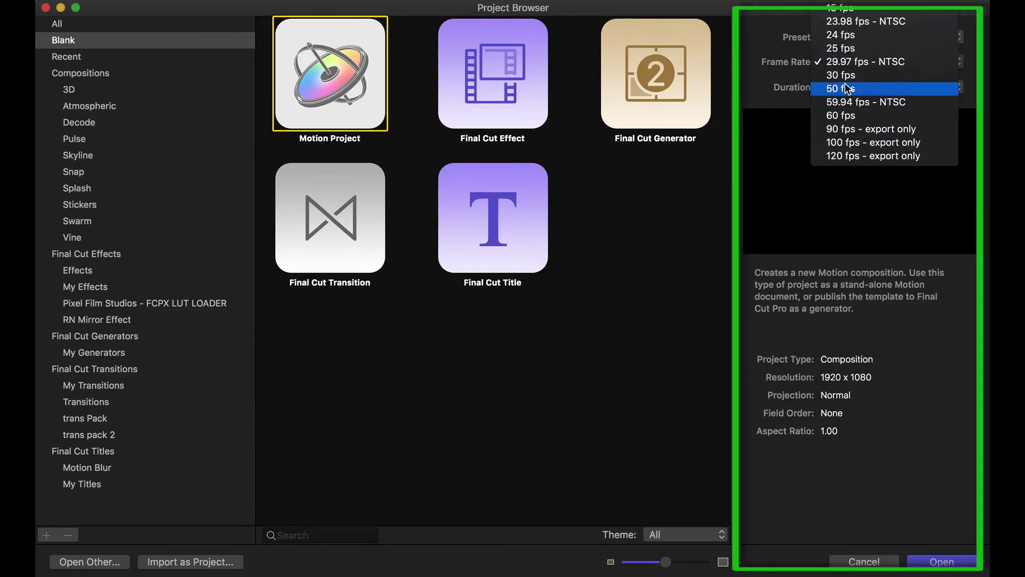
left_click(850, 76)
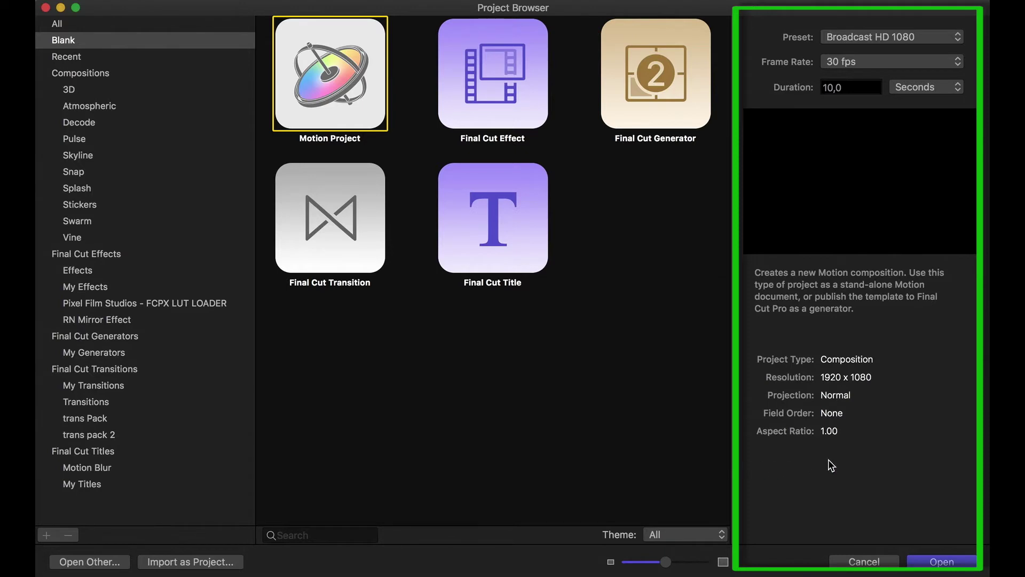
left_click(942, 562)
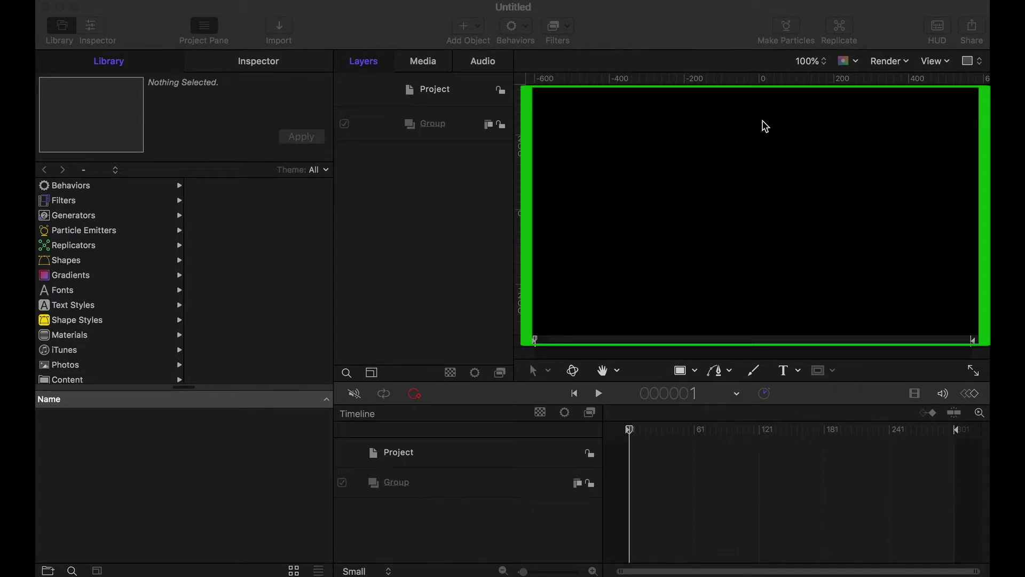
Fit the whole canvas in the viewer instead of showing it at 100%
left_click(822, 64)
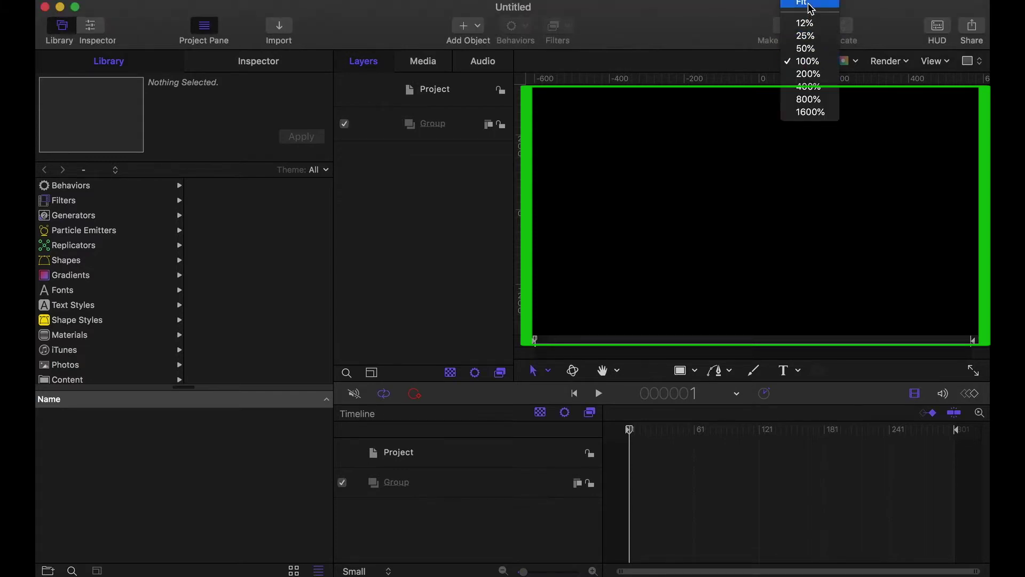
left_click(479, 272)
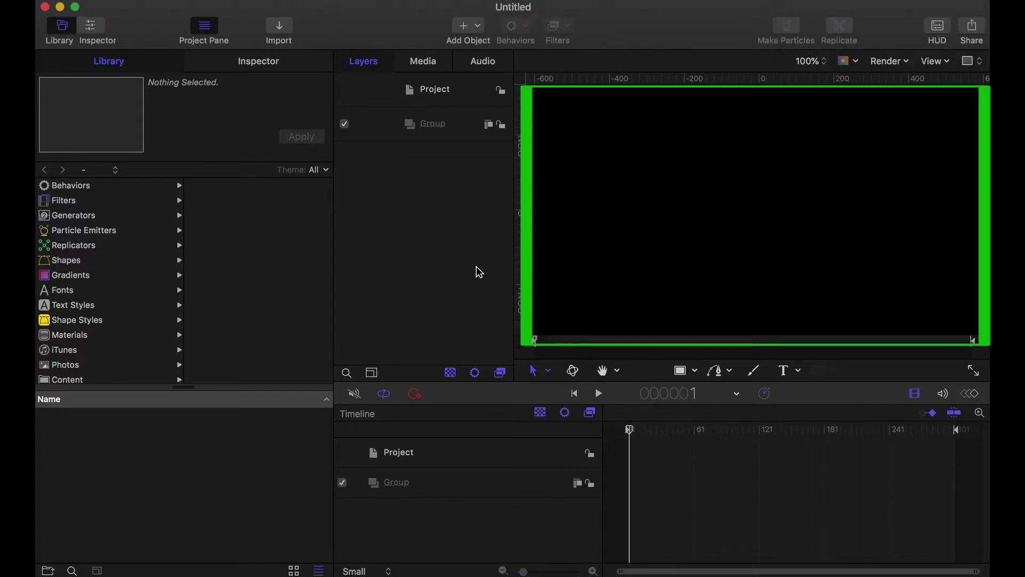
key("shift+z")
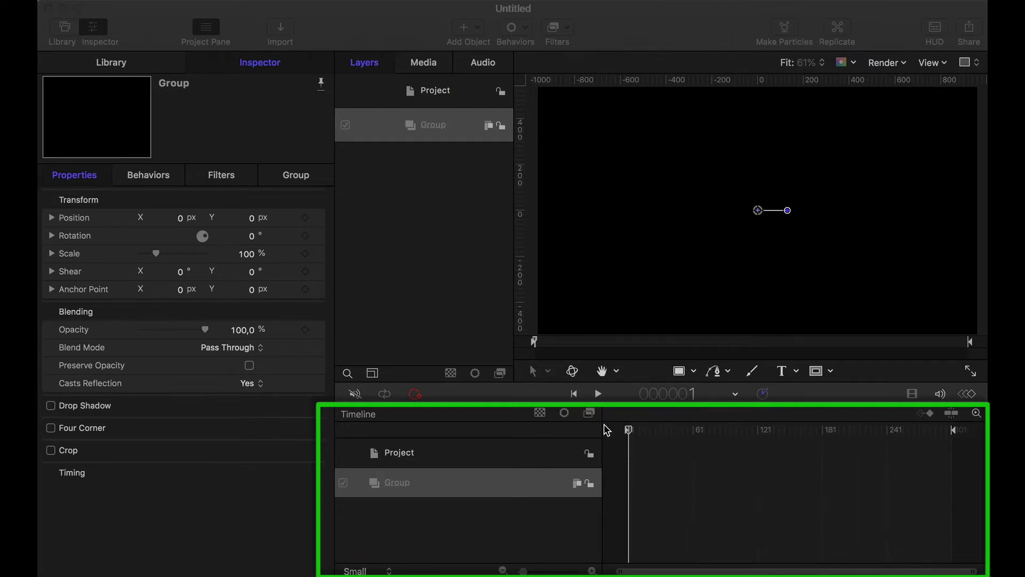
Widen the timeline's track area by narrowing its layer list to line up with the Layers list
left_click(606, 430)
left_click_drag(602, 427, 515, 444)
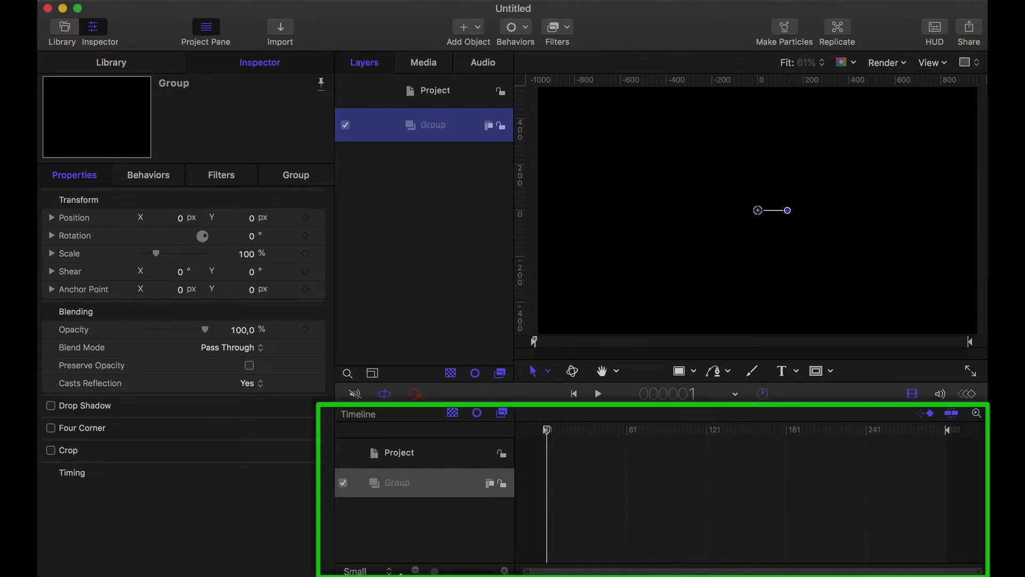
mouse_move(435, 571)
left_mouse_down()
mouse_move(453, 571)
mouse_move(435, 571)
left_mouse_up()
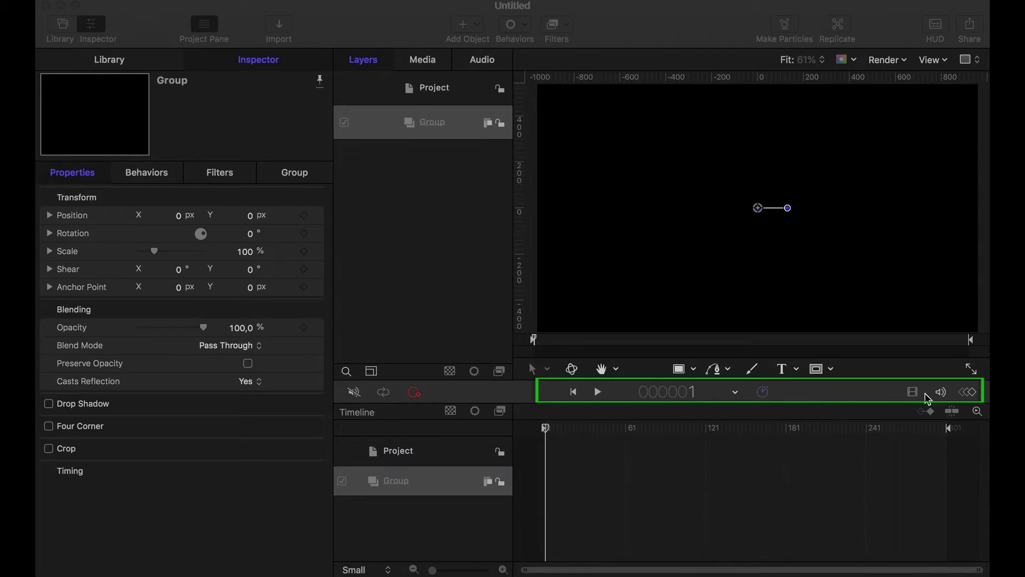
Switch the time display to timecode and back to frames
left_click(691, 391)
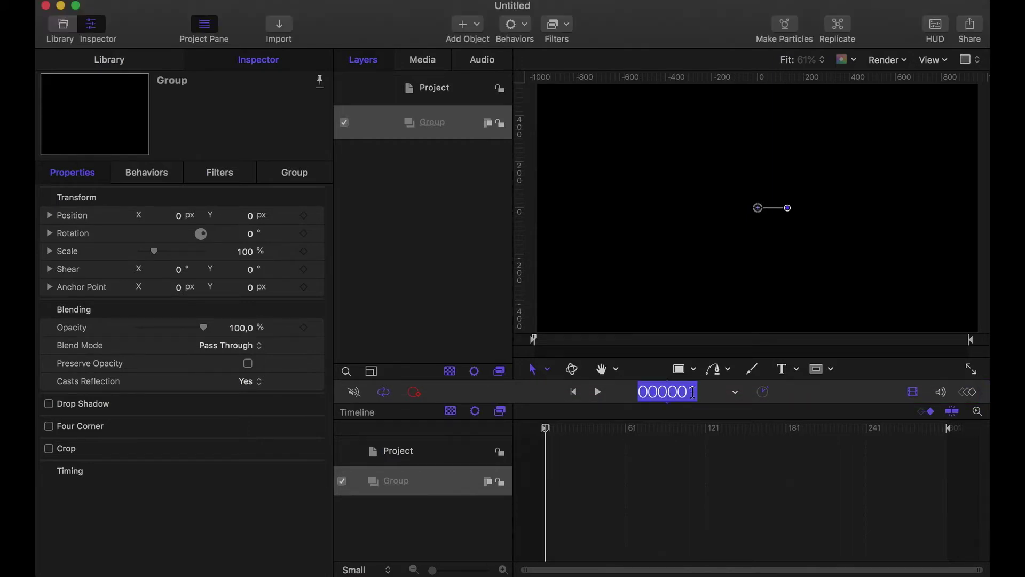
left_click(692, 392)
left_click(735, 394)
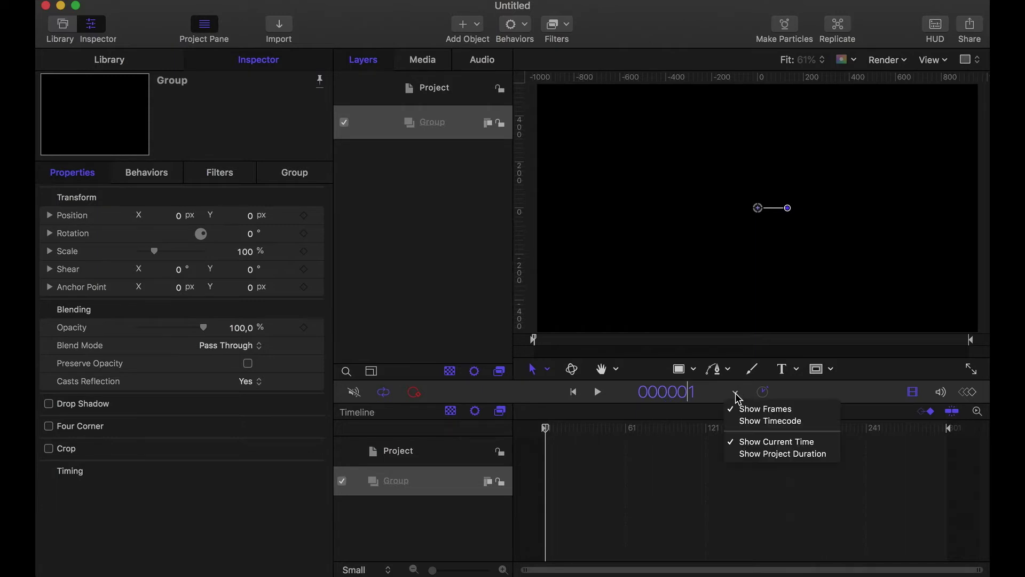
left_click(751, 421)
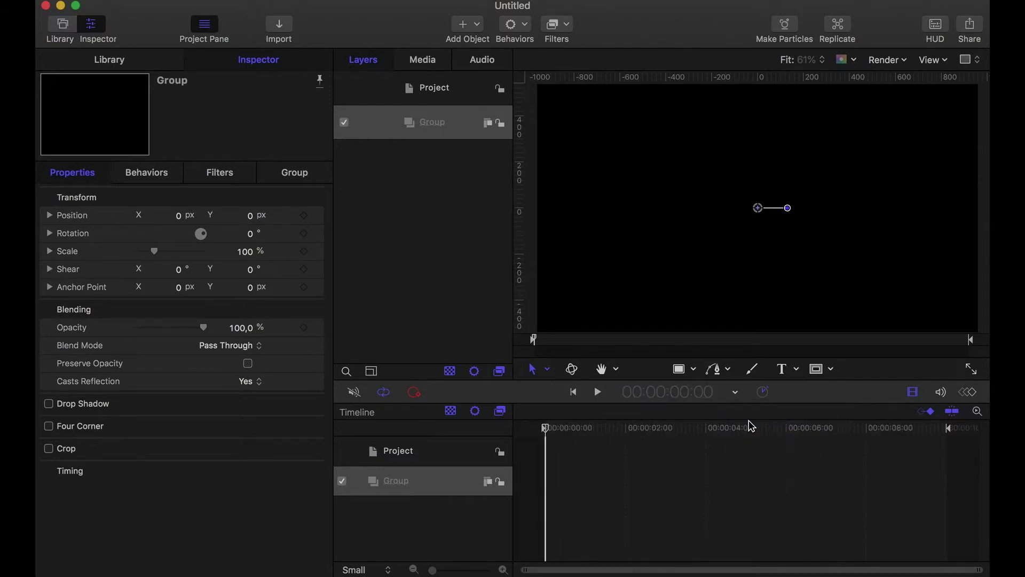
left_click(737, 393)
left_click(750, 408)
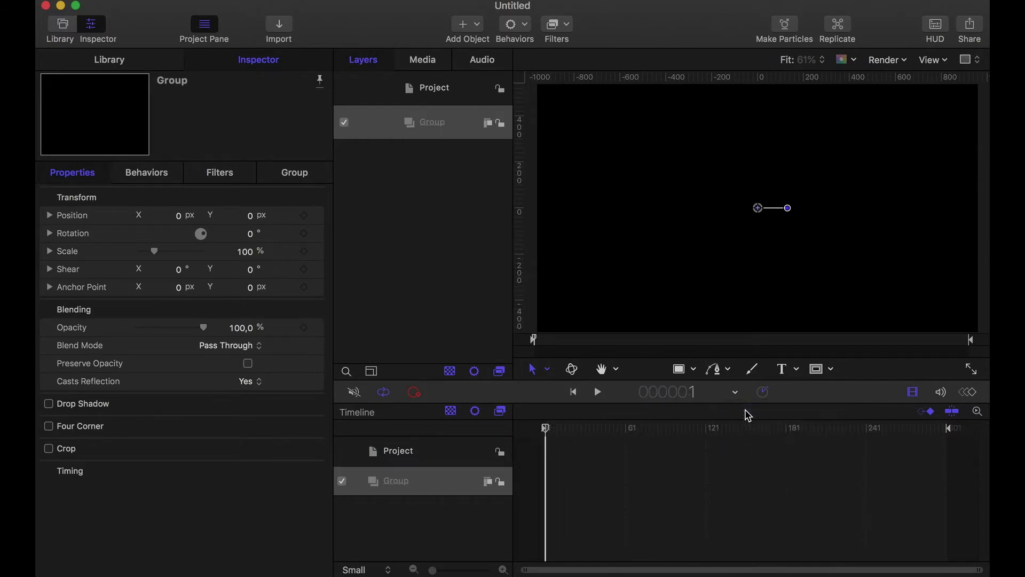
Move the playhead to frame 30 by entering the frame number, and return it to the project's start
left_click(692, 393)
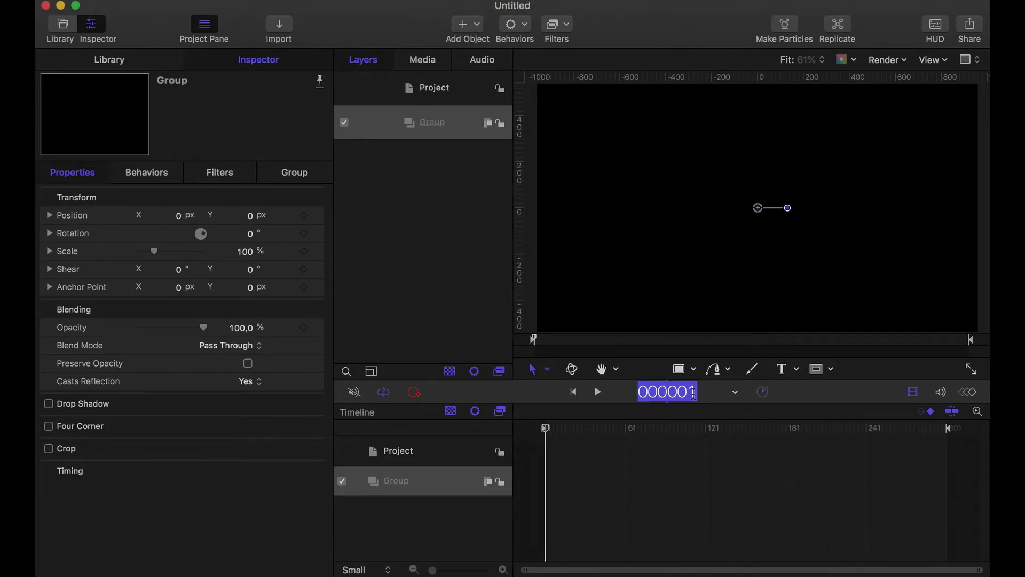
type("30")
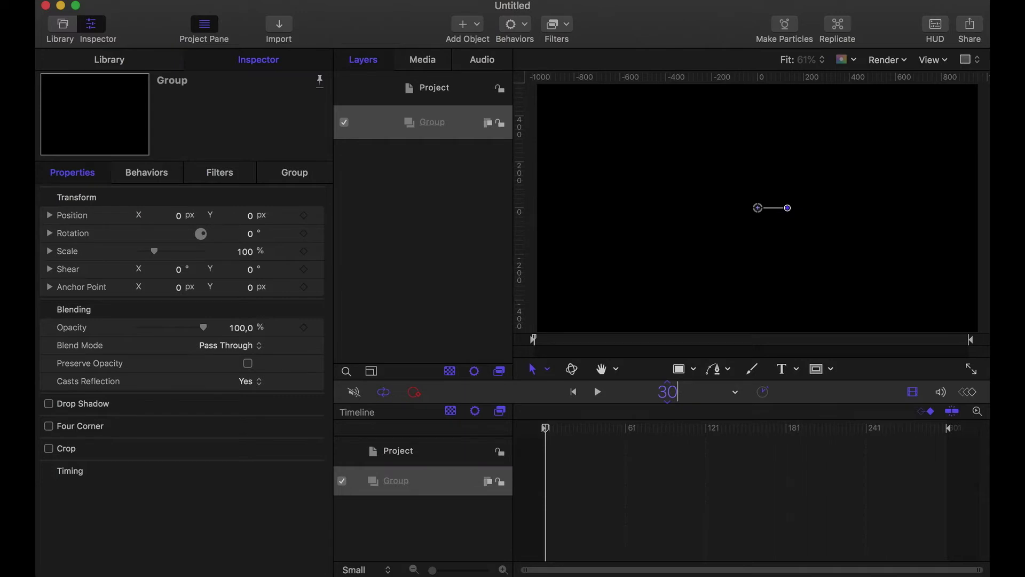
key("Return")
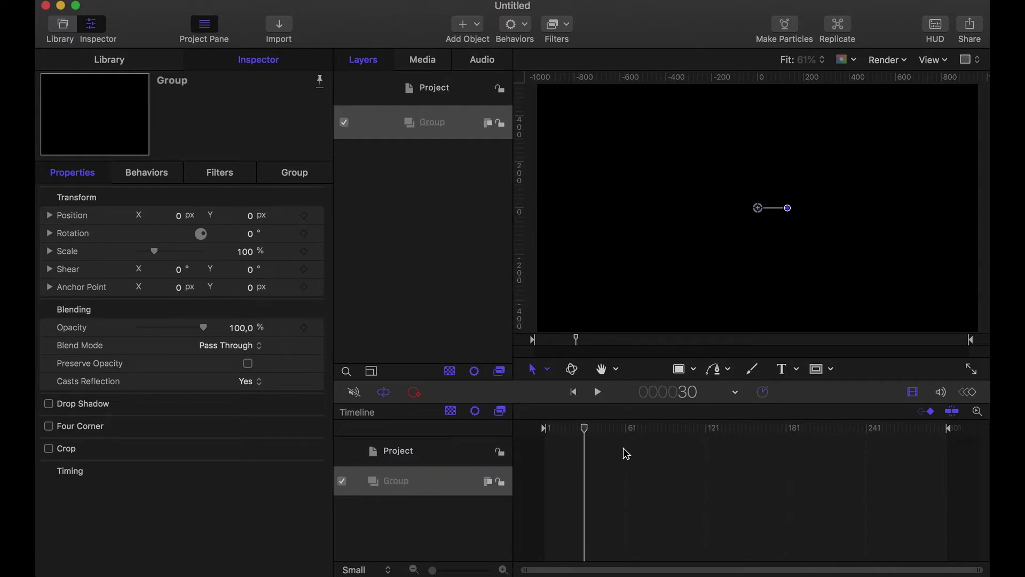
left_click(683, 394)
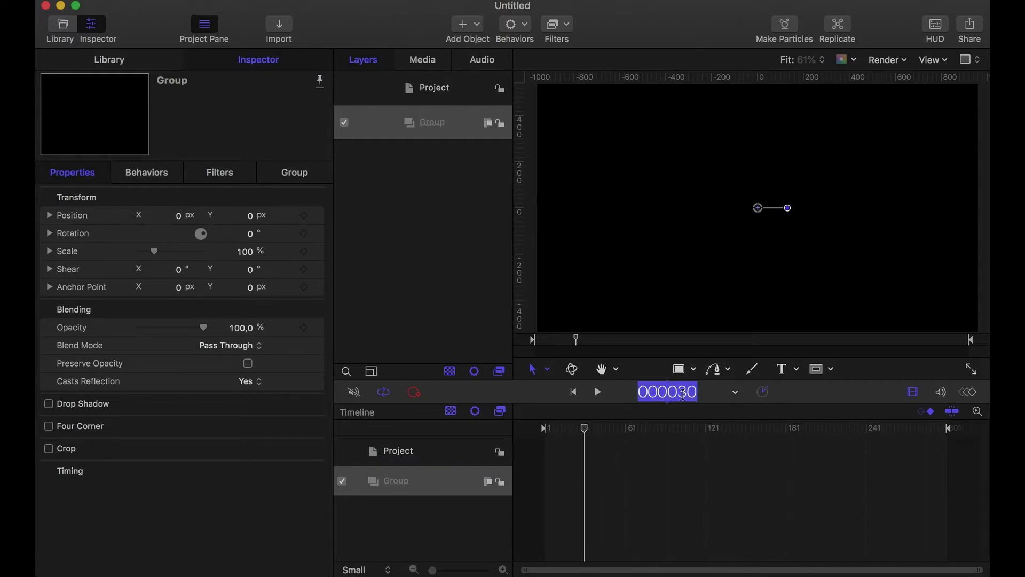
type("1")
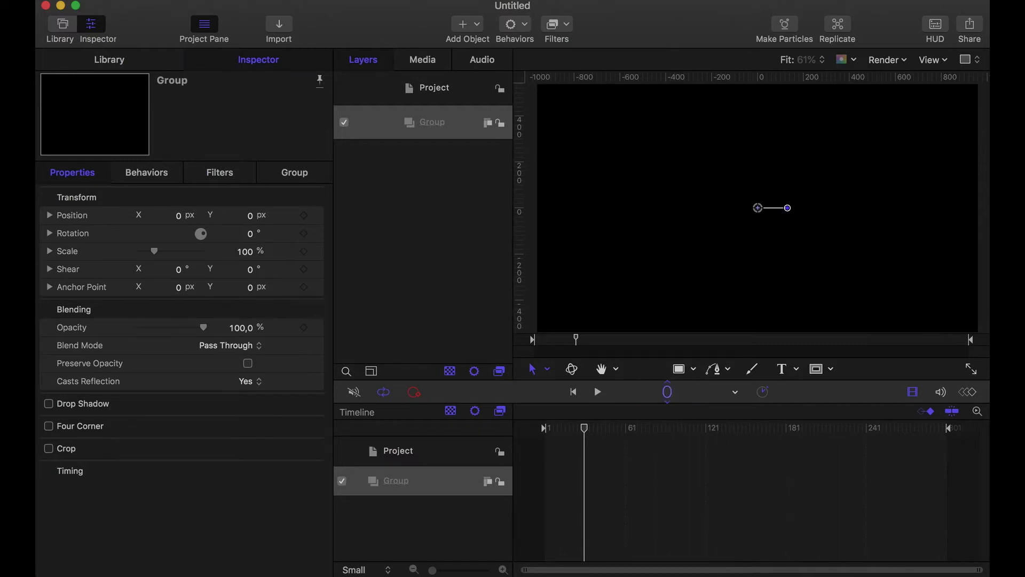
key("Return")
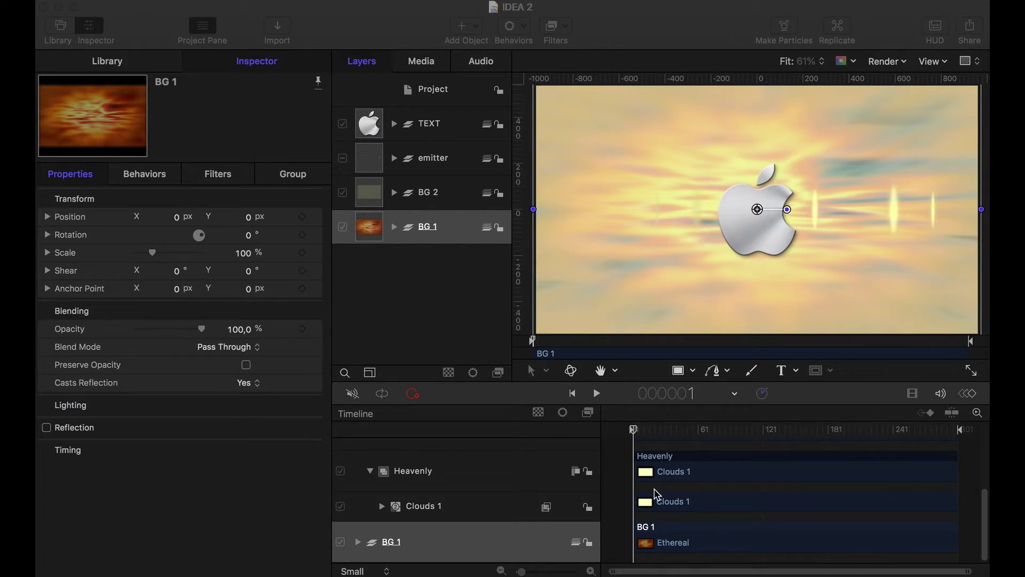
Play back the animation of the IDEA 2 project
left_click(597, 395)
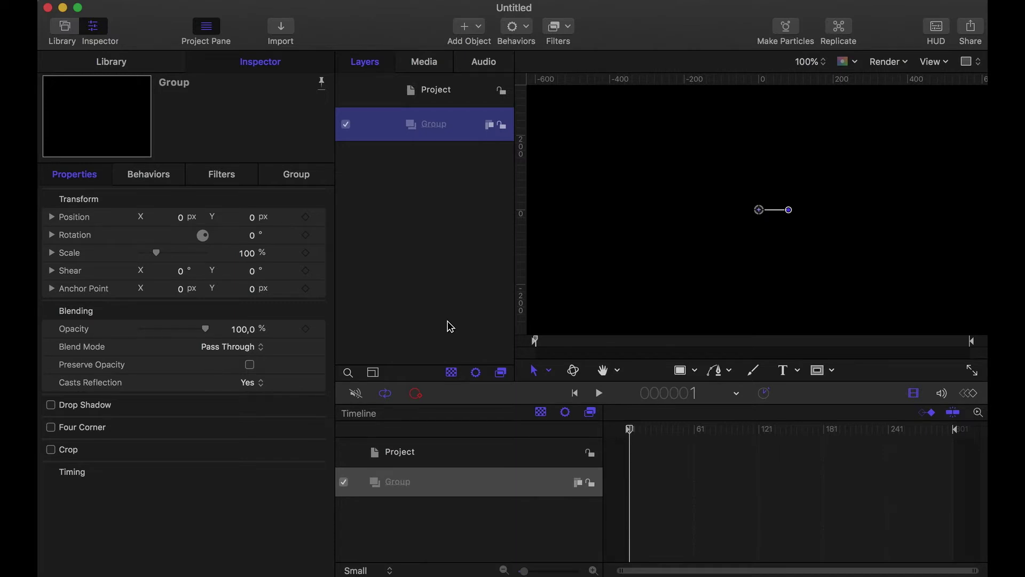
Fit the canvas of the untitled project in the viewer and widen the timeline's track area
key("shift+z")
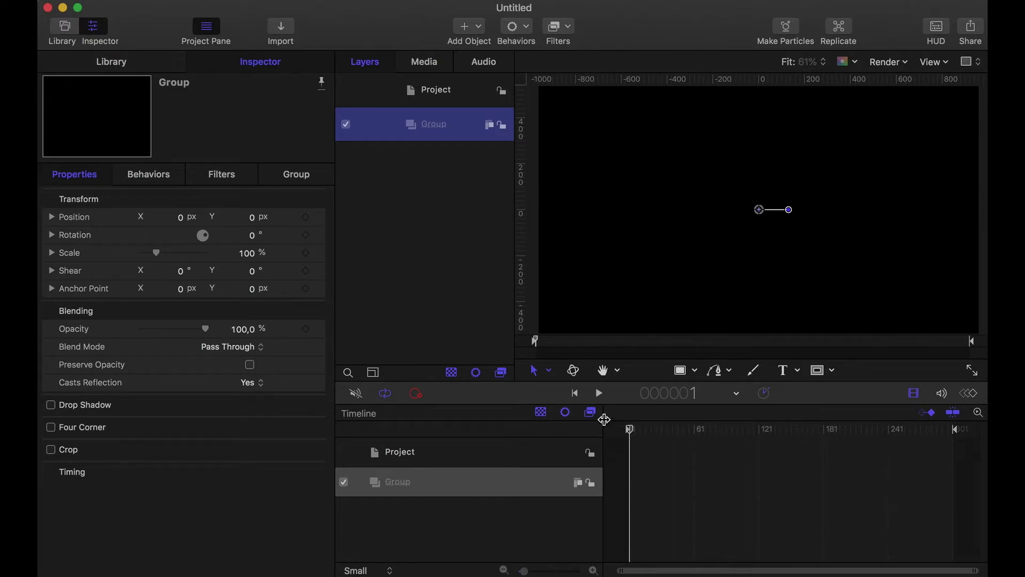
left_click_drag(604, 419, 499, 411)
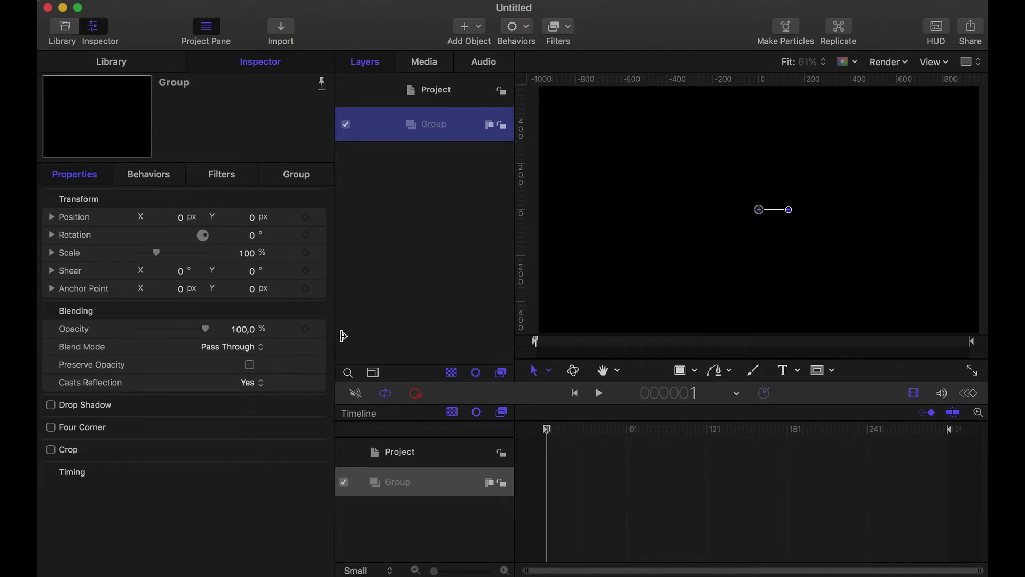
Browse the Library's Behaviors, Filters, Generators, Particle Emitters, Replicators and Shapes categories, and preview the 6-sided Star
left_click(136, 66)
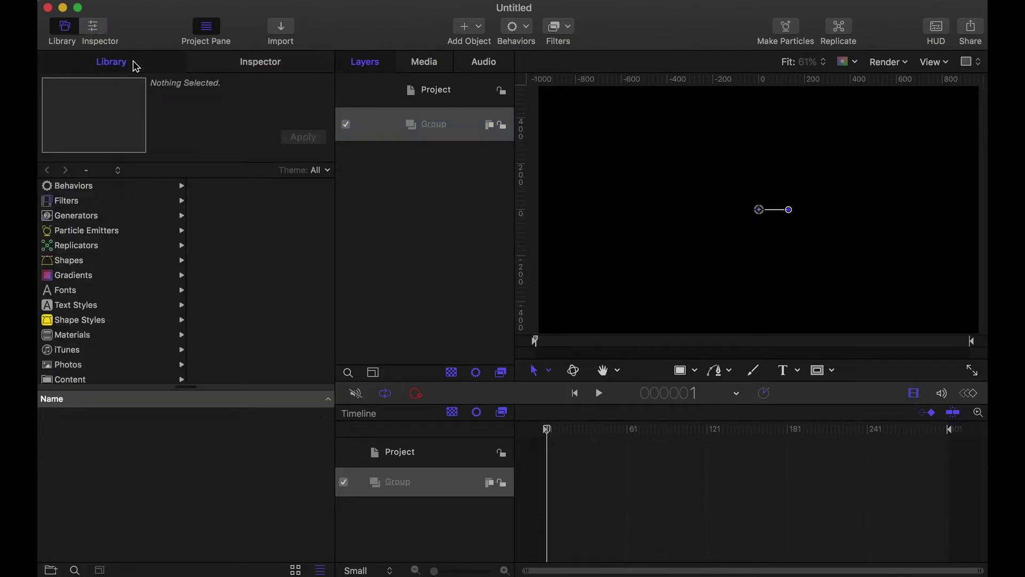
left_click(101, 191)
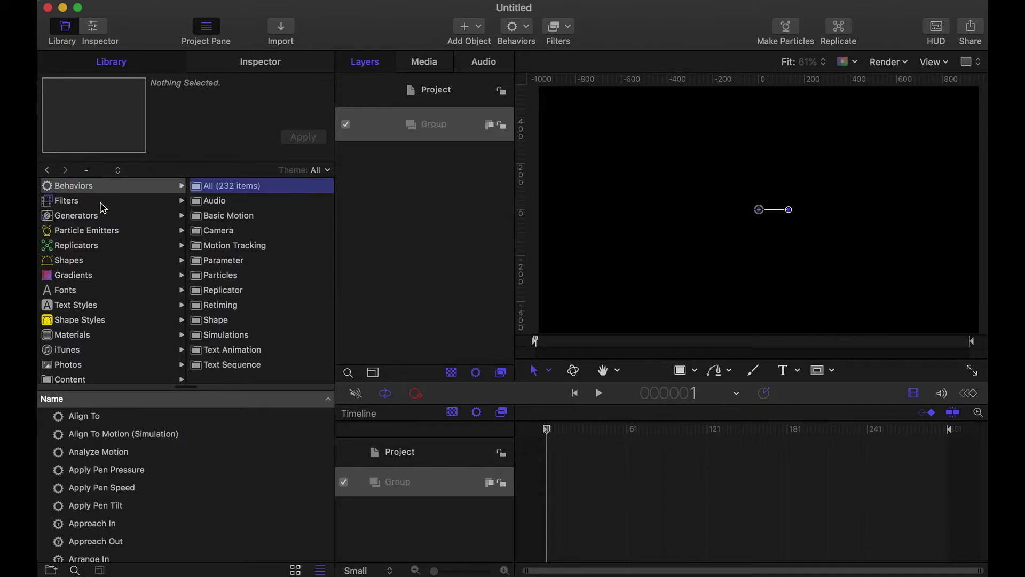
left_click(102, 205)
left_click(104, 216)
left_click(104, 230)
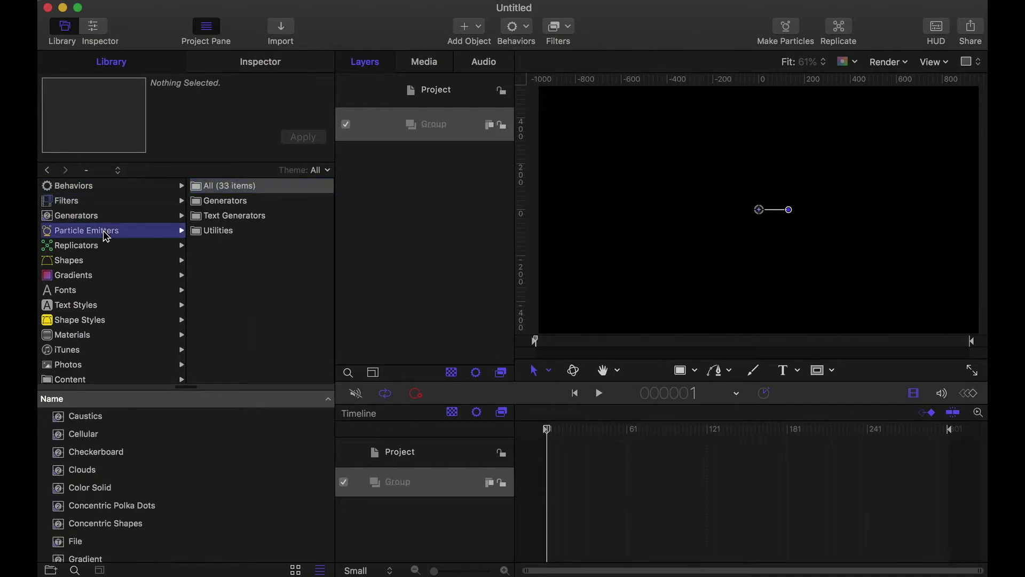
left_click(105, 247)
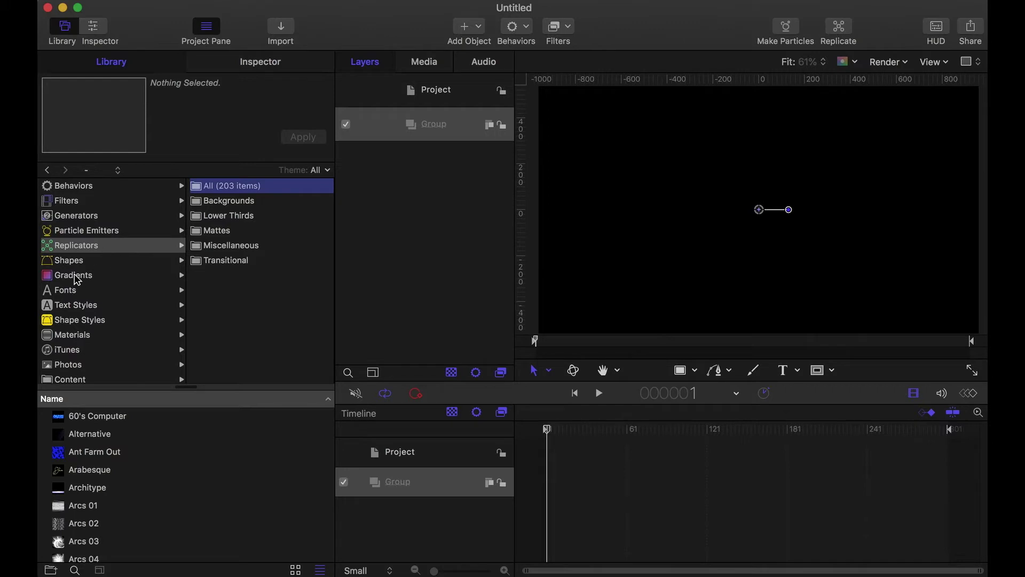
left_click(91, 263)
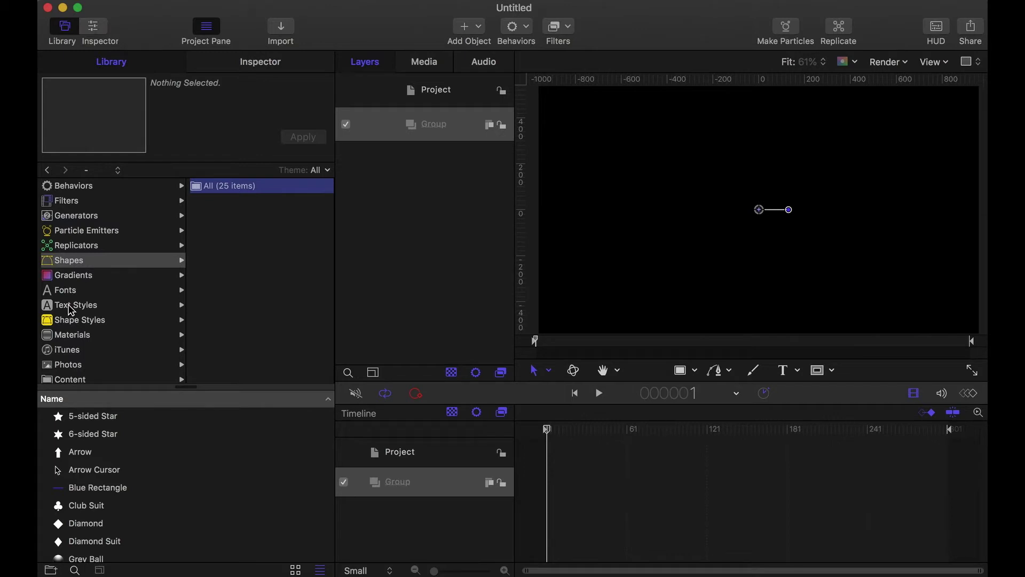
left_click(113, 440)
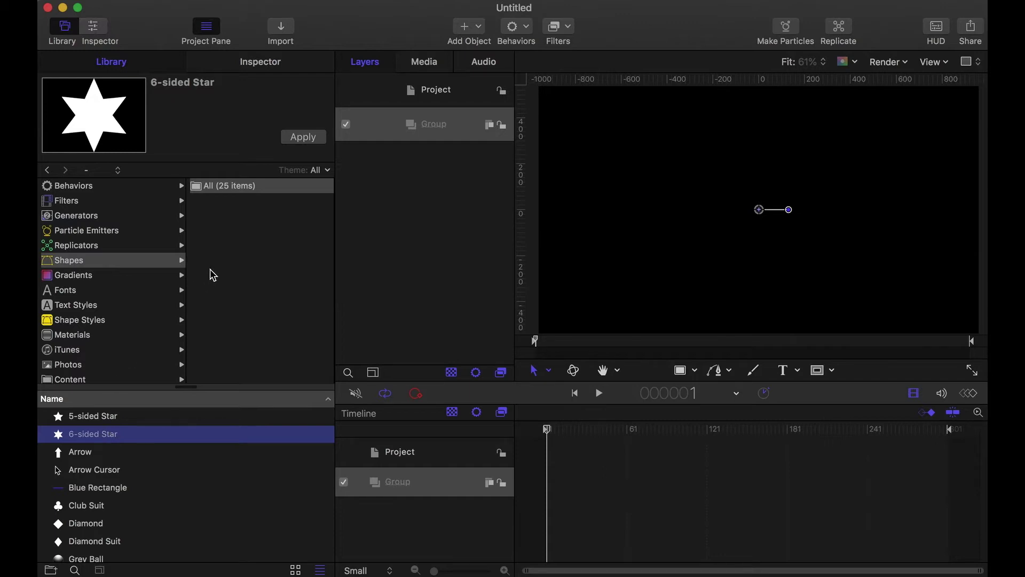
Add the 6-sided Star to the project four times: applied directly, through the layer list, through the timeline, and off-centre on the canvas
left_click(303, 138)
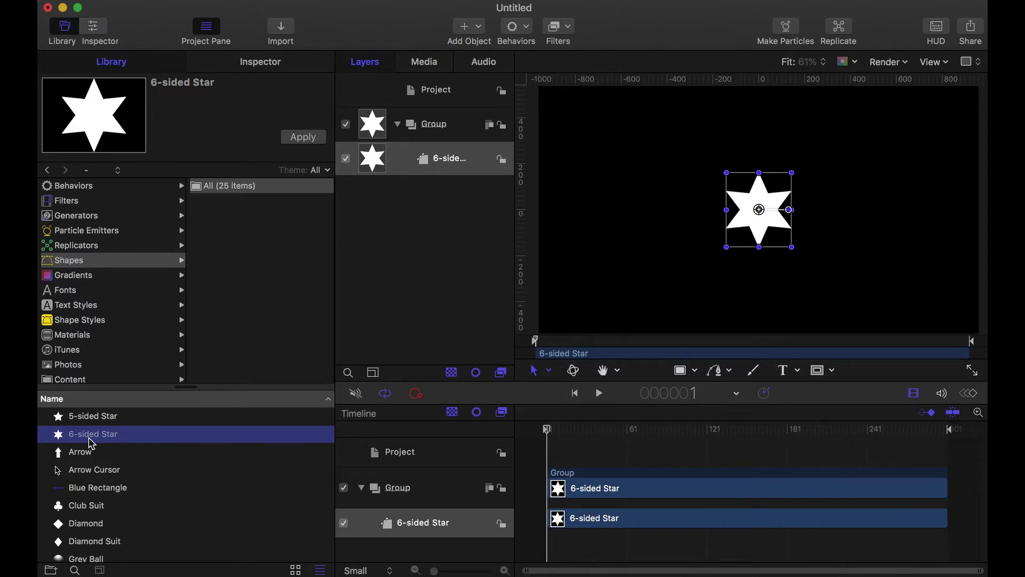
left_click_drag(91, 444, 452, 130)
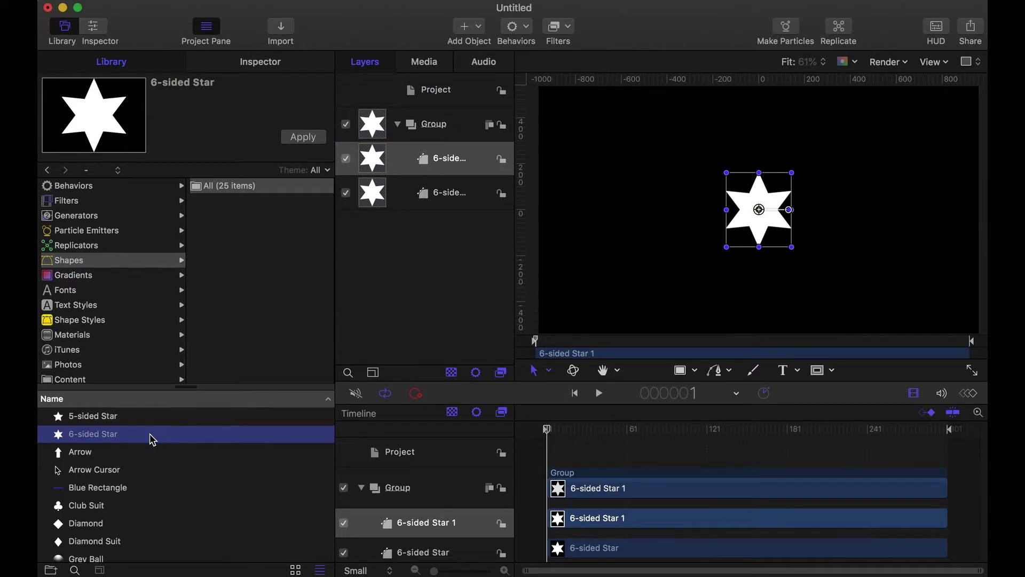
left_click_drag(135, 437, 441, 491)
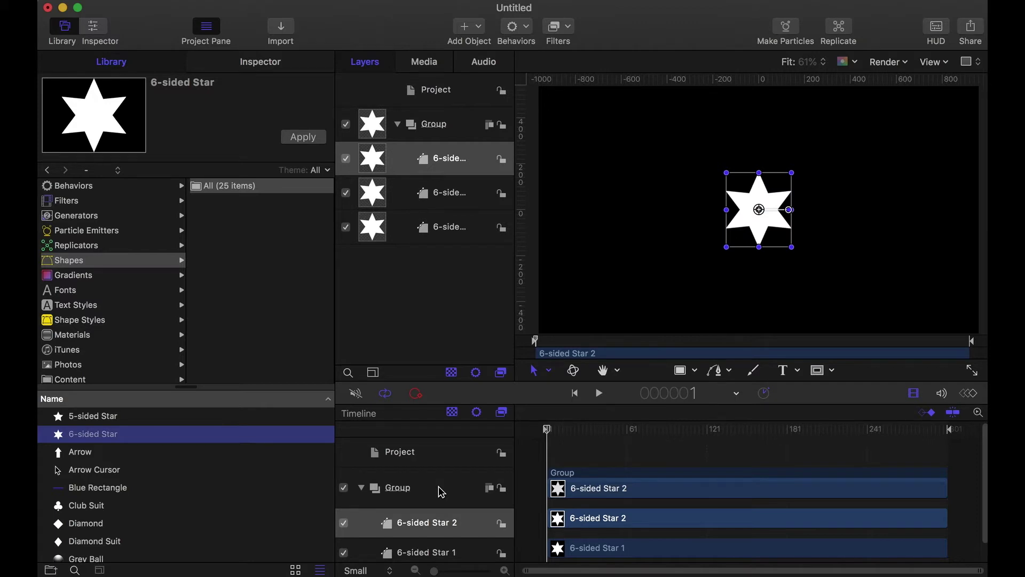
left_click_drag(127, 434, 645, 171)
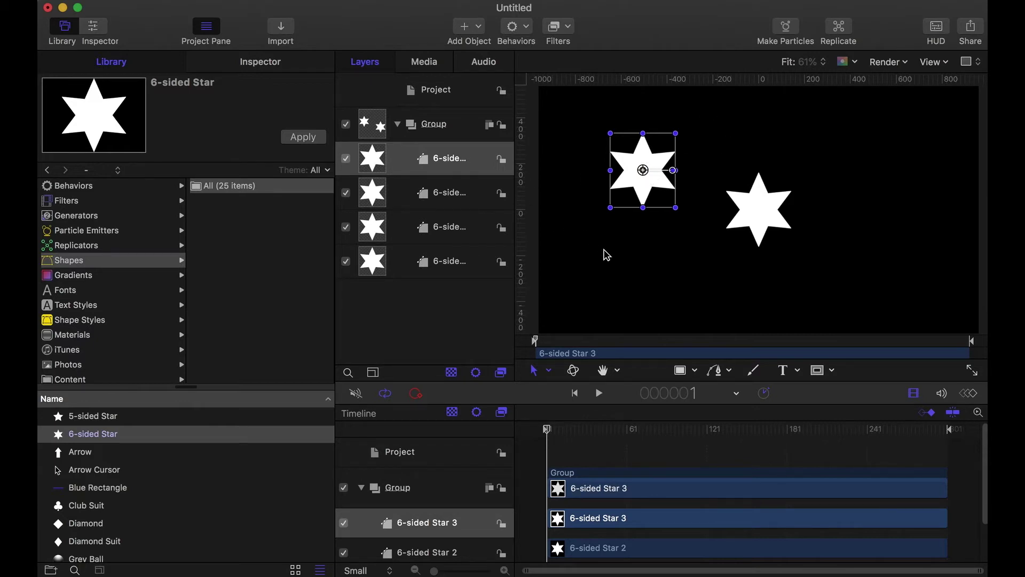
Reset the Position parameter of the off-centre star in its properties
left_click(260, 63)
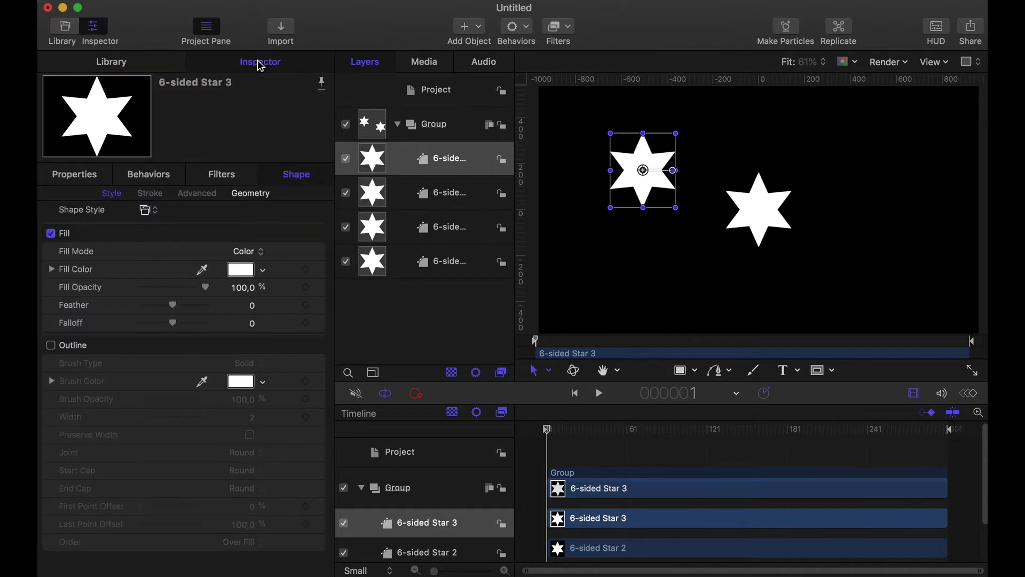
left_click(68, 179)
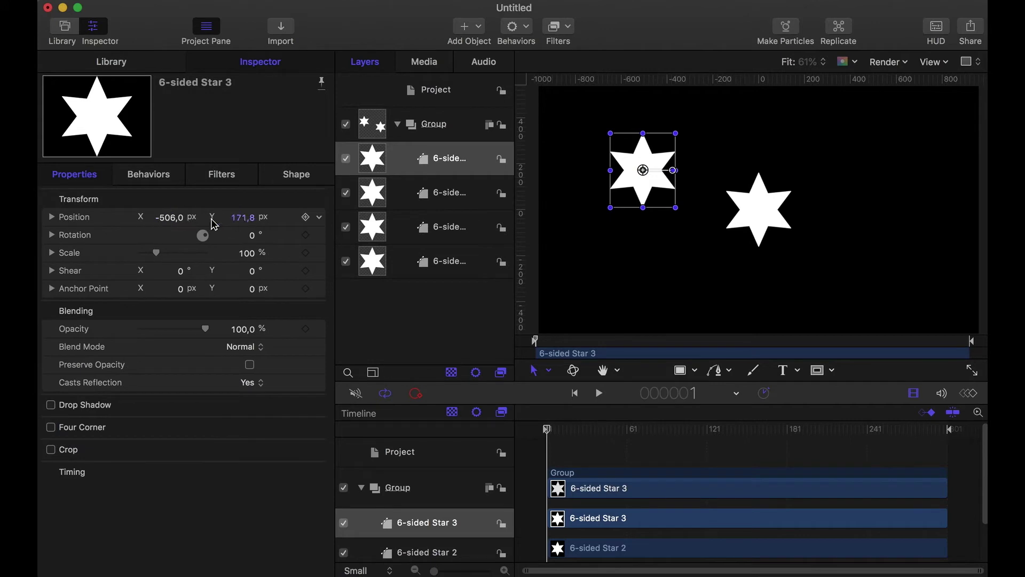
left_click(321, 219)
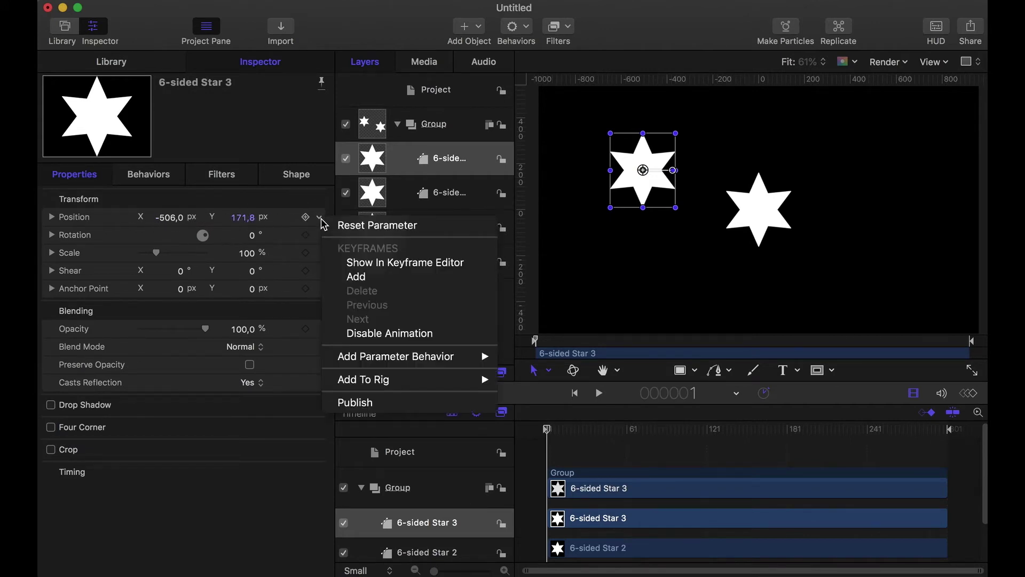
left_click(350, 225)
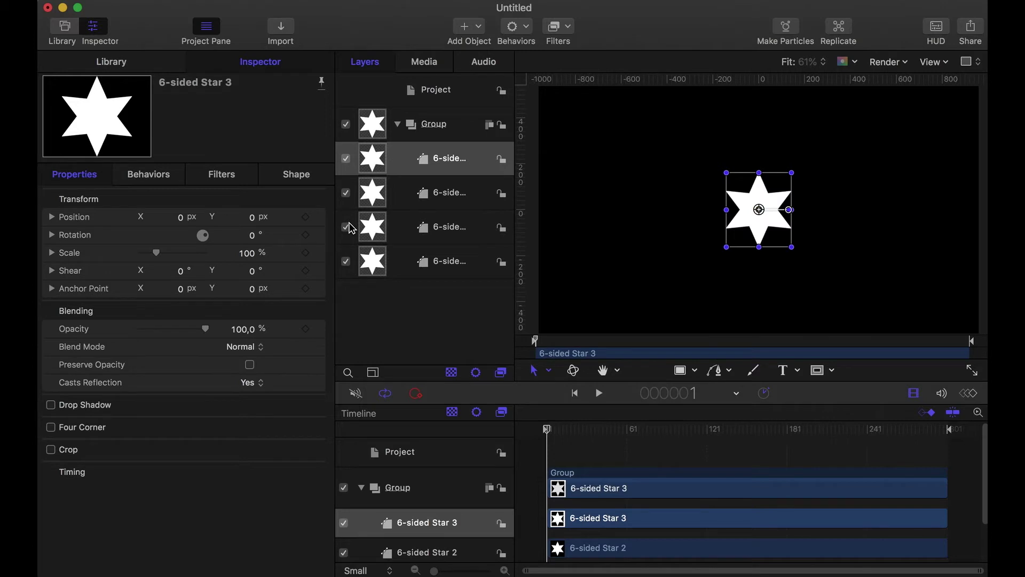
Delete the uppermost star layer from the group, and undo the deletion
left_click(479, 162)
key("Delete")
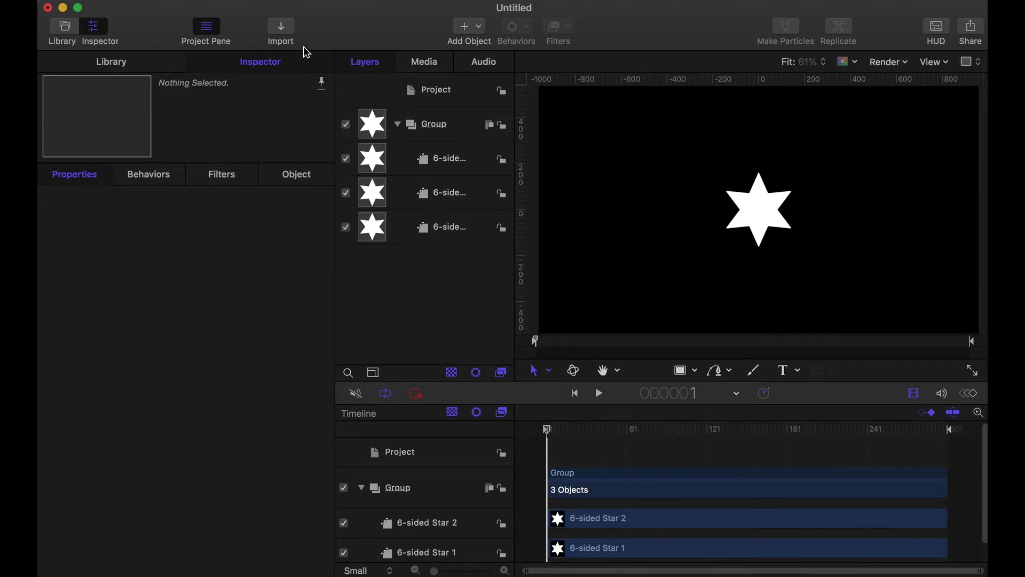
left_click(168, 0)
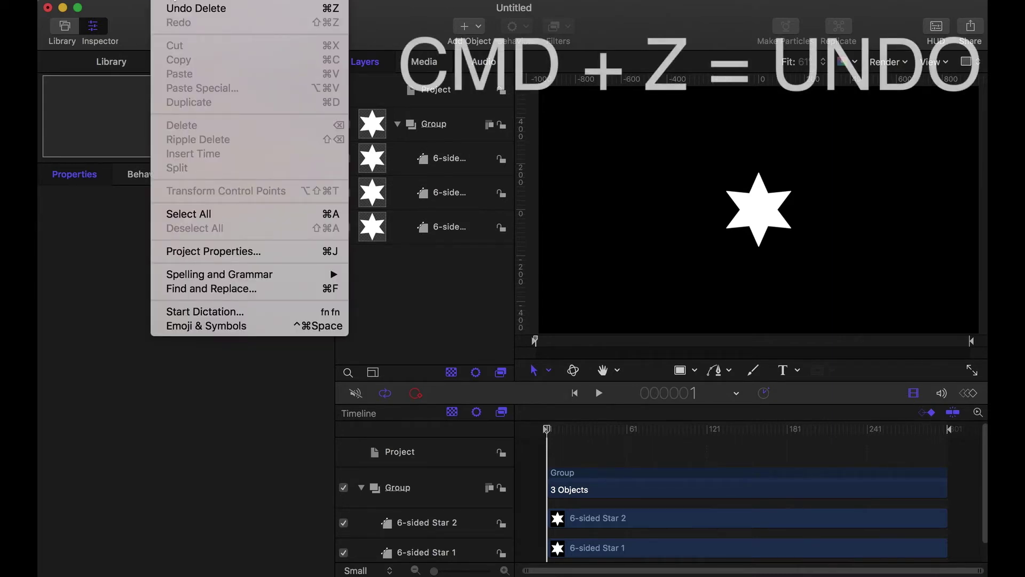
key("cmd+z")
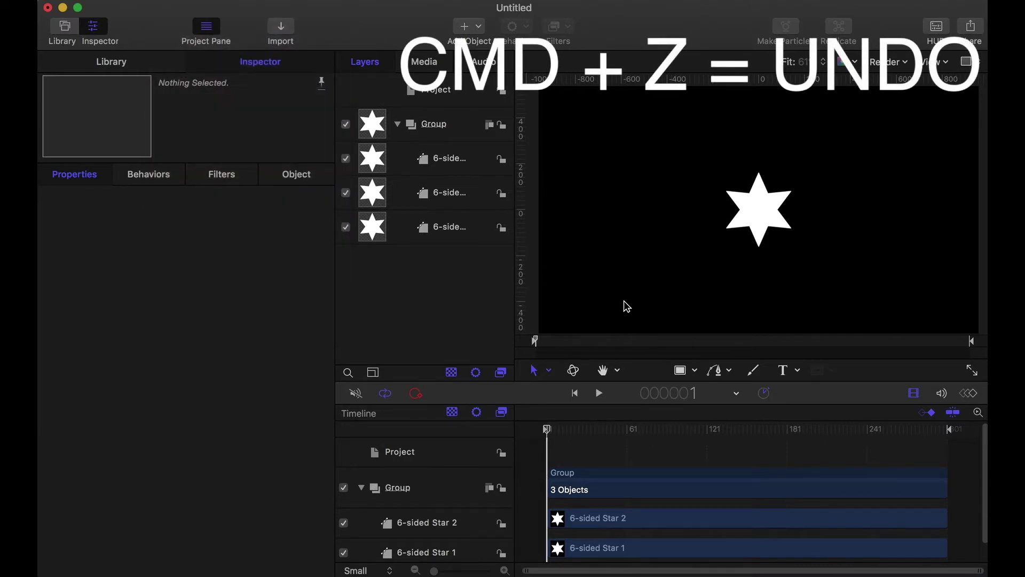
key("cmd+z")
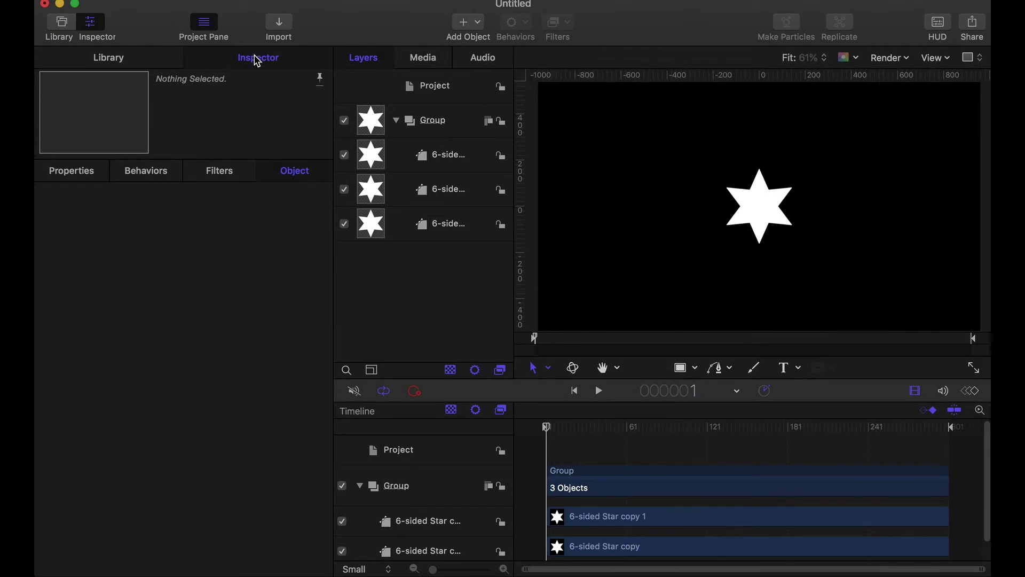
Try enlarging the uppermost star's scale to 400% and 581%, and set it back to 100%
left_click(450, 165)
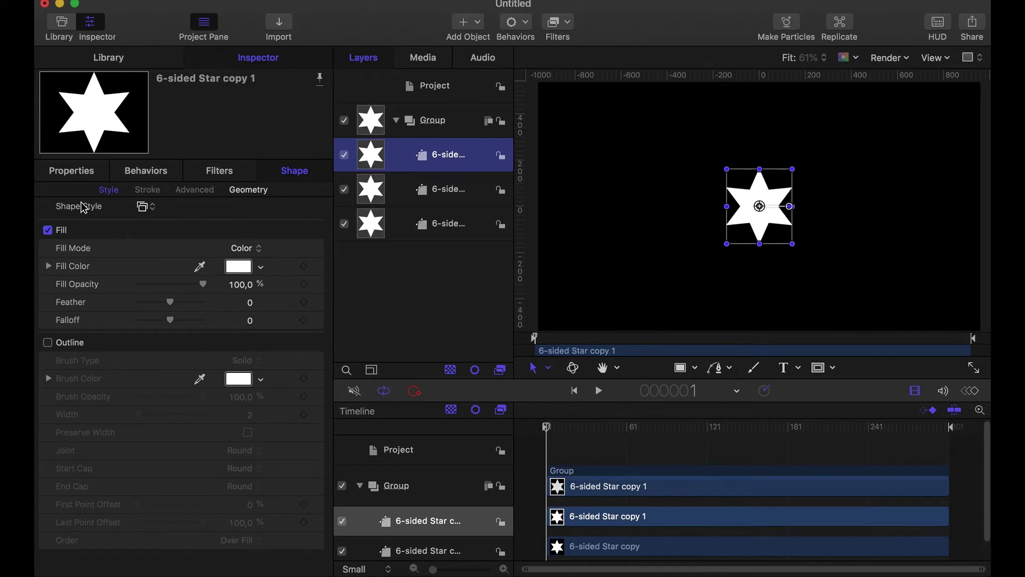
left_click(76, 174)
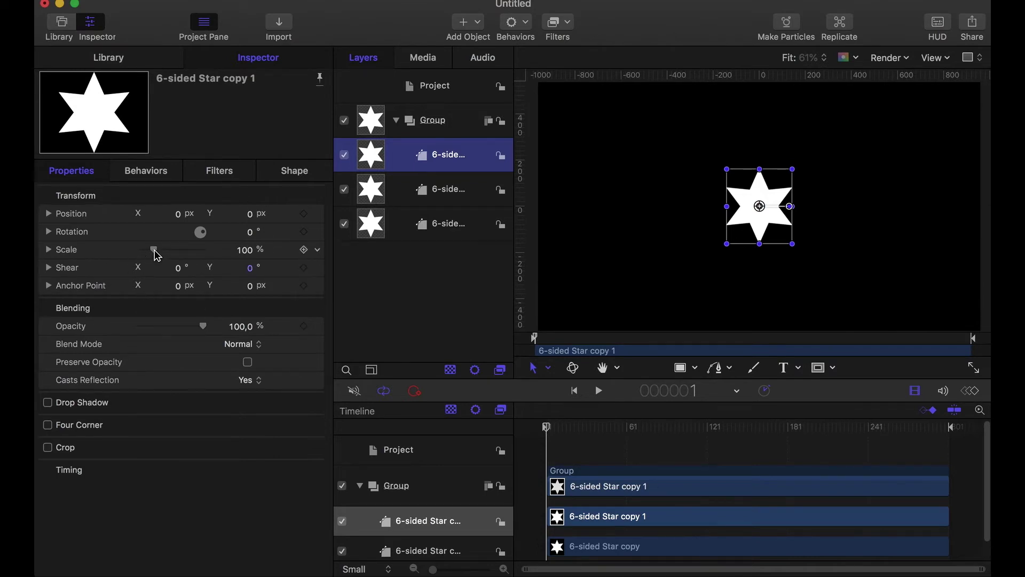
left_click_drag(155, 252, 237, 250)
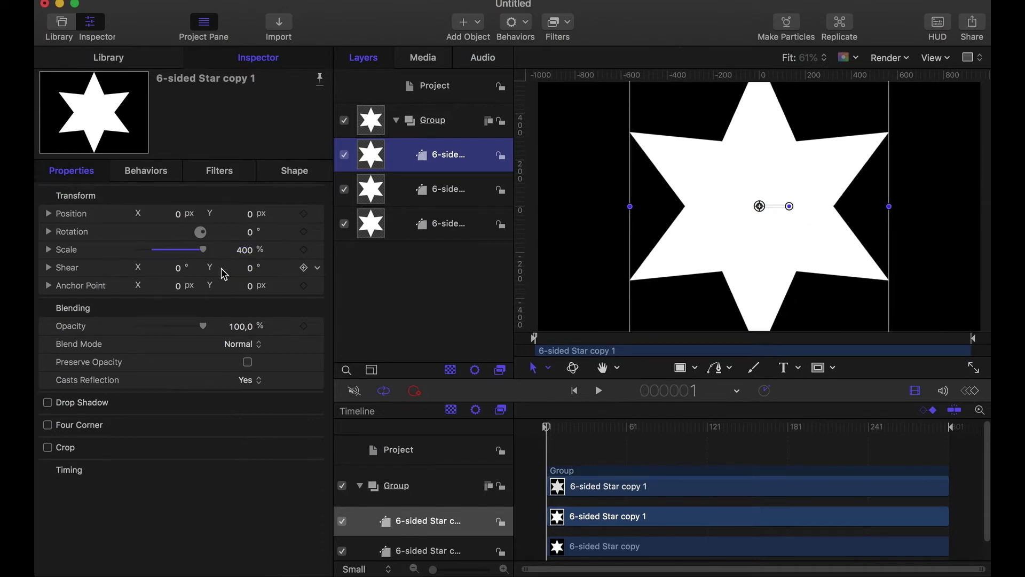
left_click(245, 250)
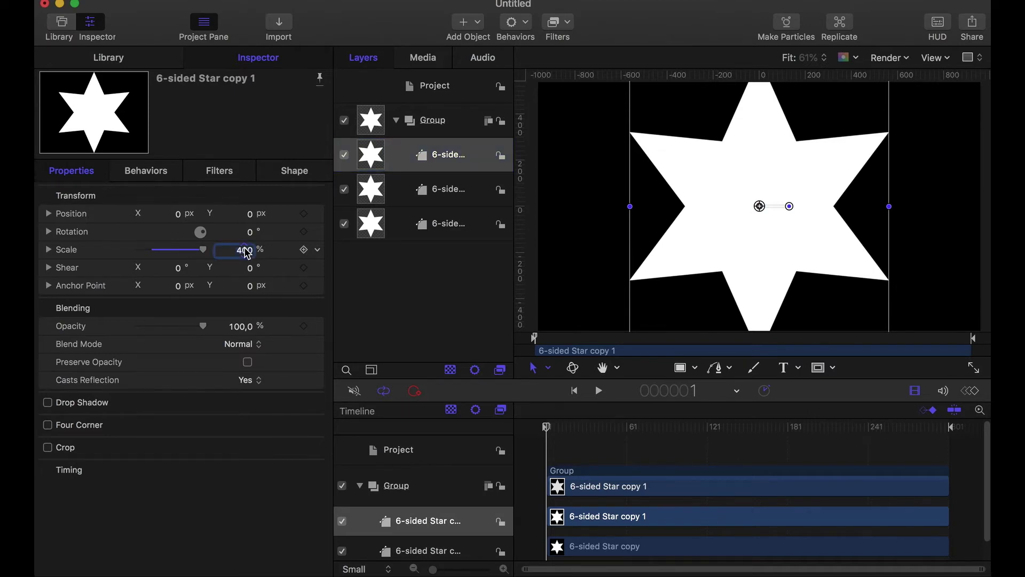
left_click_drag(247, 254, 231, 251)
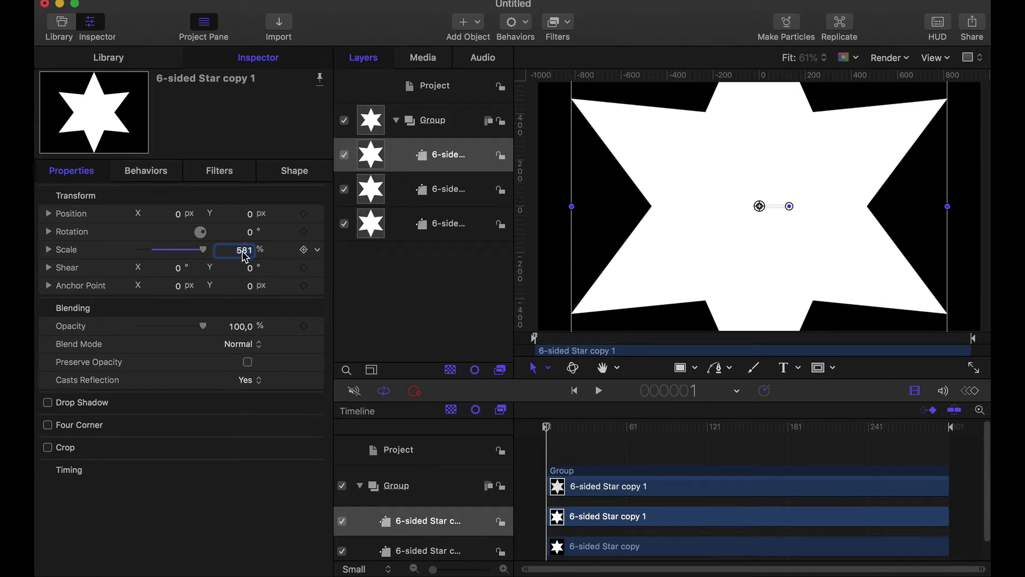
type("100")
key("Return")
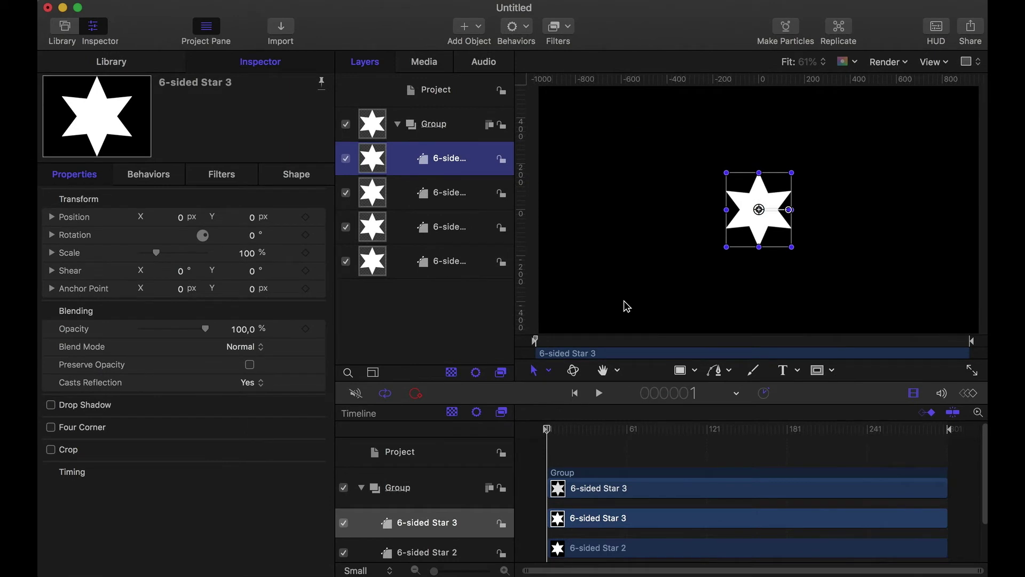
Undo the star edits one after another until all four stars are removed from the group
key("super+z")
key("super+z")
key("super+z")
key("super+z")
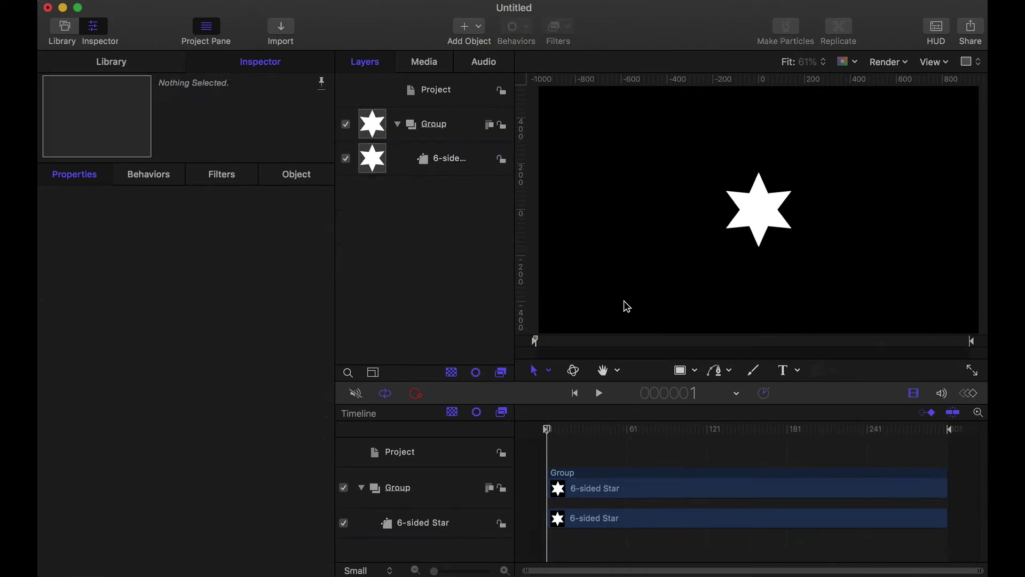
key("super+z")
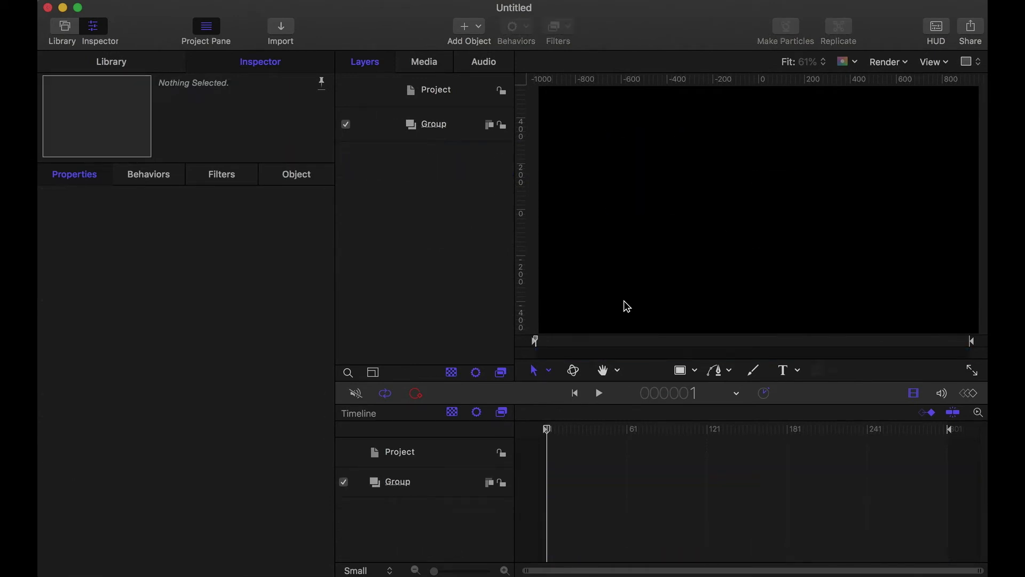
Add the Ethereal background from the Library's Content backgrounds to the empty group
left_click(467, 138)
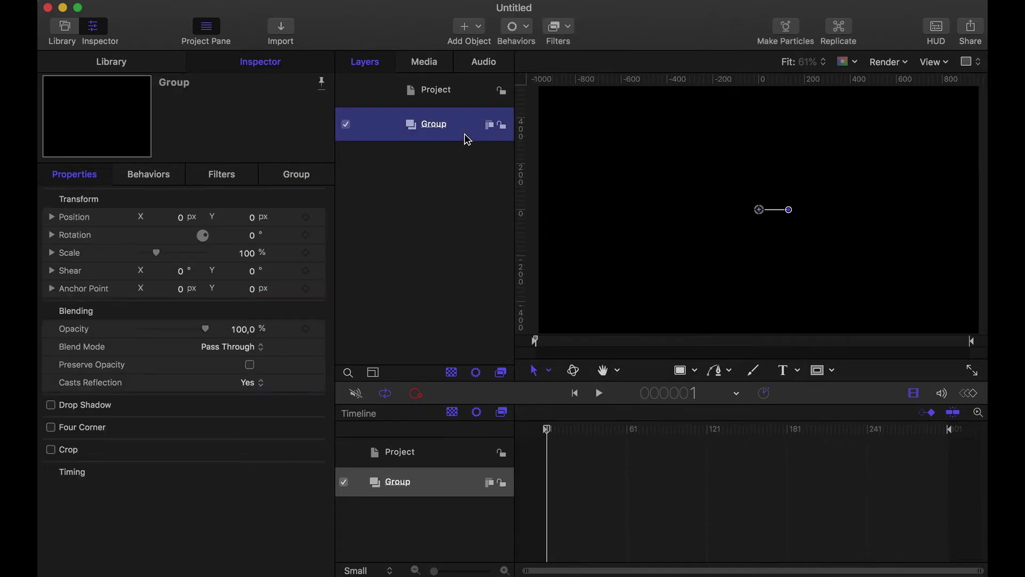
left_click(131, 60)
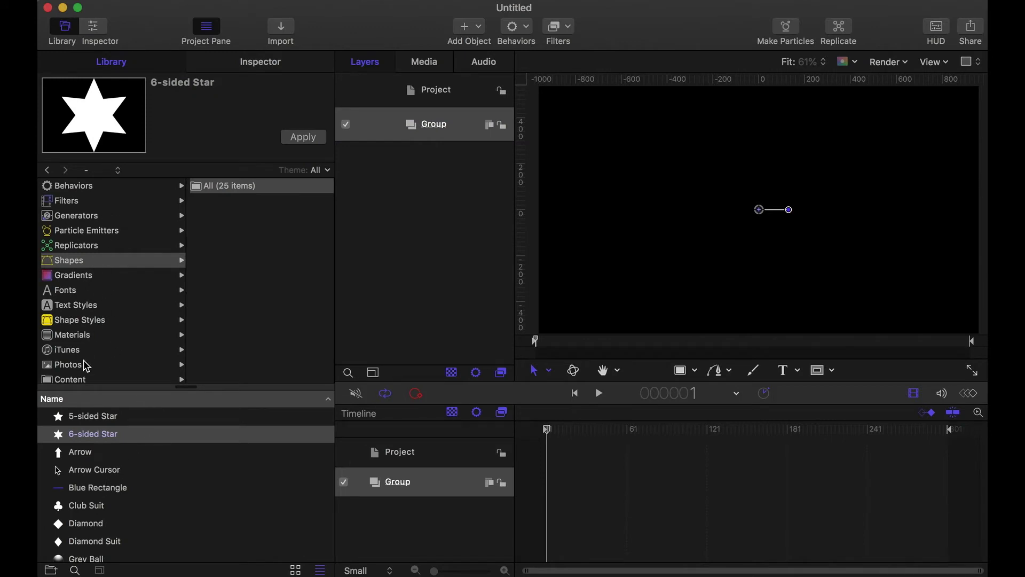
scroll(87, 335, "down", 2)
left_click(96, 346)
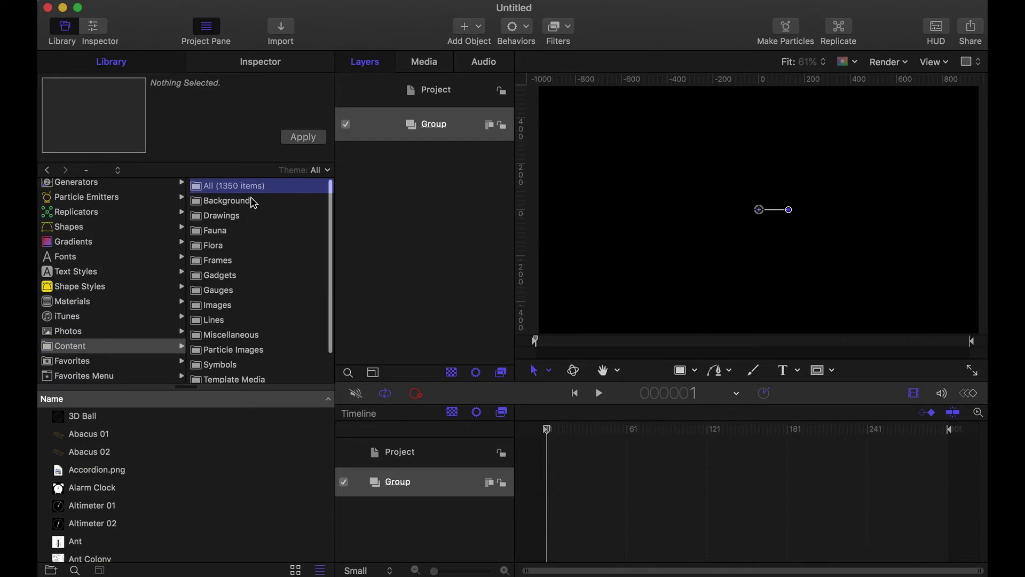
left_click(253, 211)
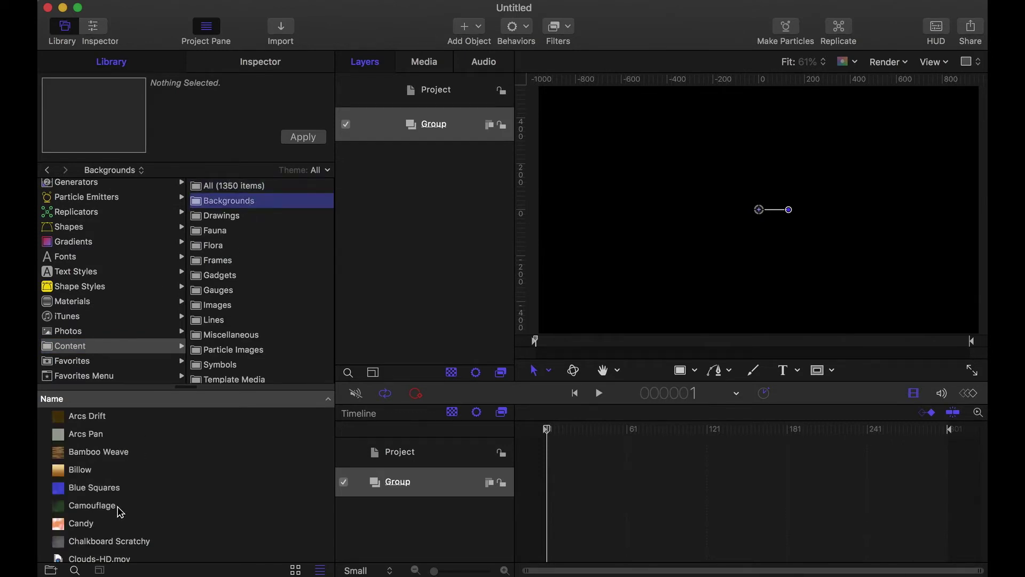
scroll(121, 513, "down", 8)
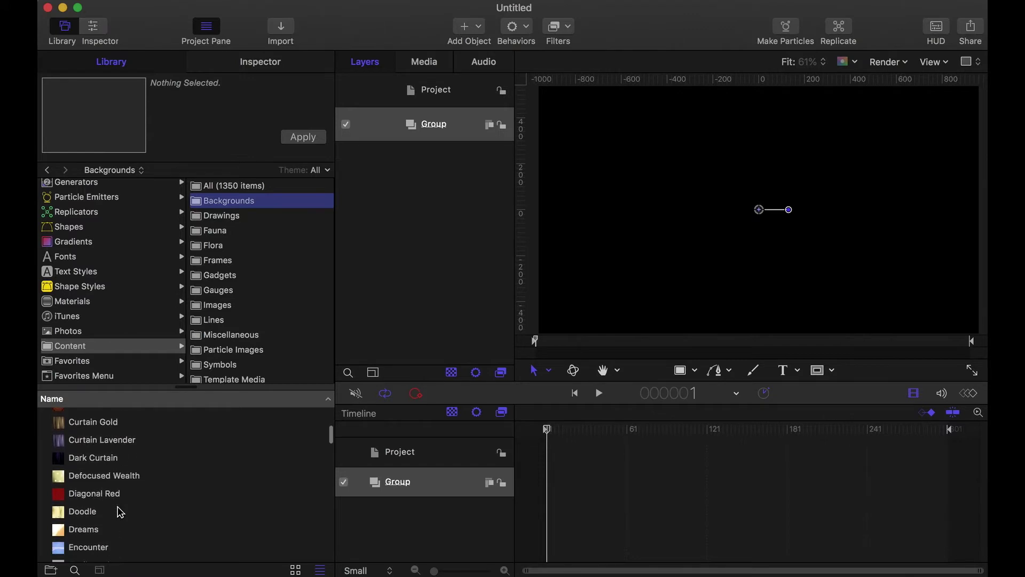
scroll(121, 513, "down", 2)
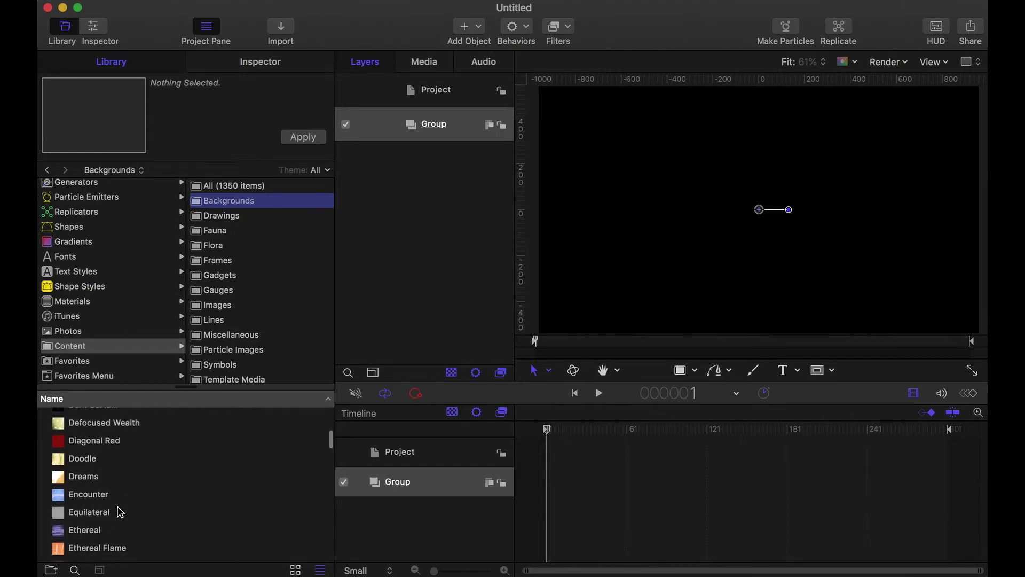
left_click(87, 526)
left_click_drag(85, 526, 441, 126)
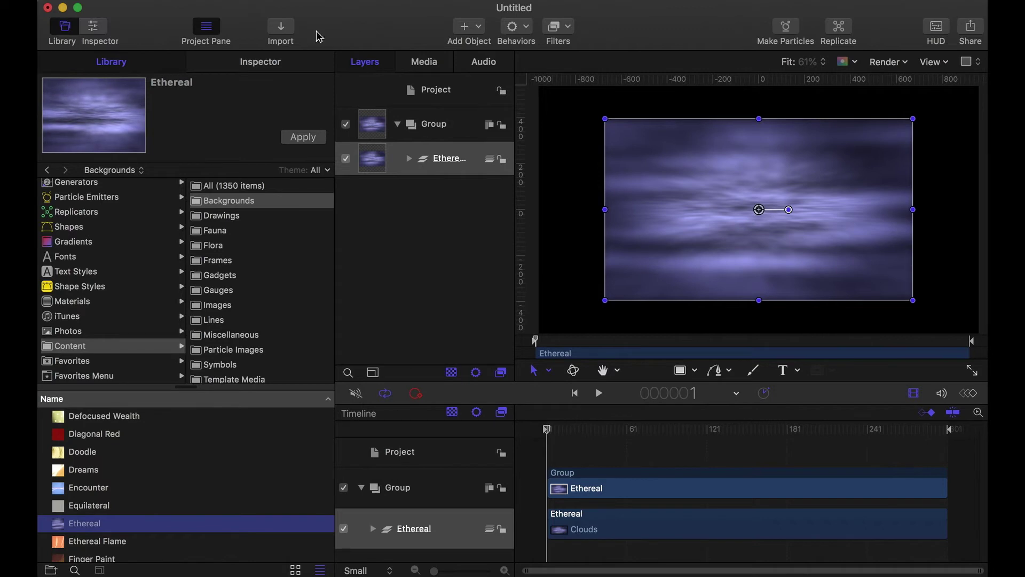
Set the scale of the Ethereal background to 145% so that it fills the canvas
left_click(246, 70)
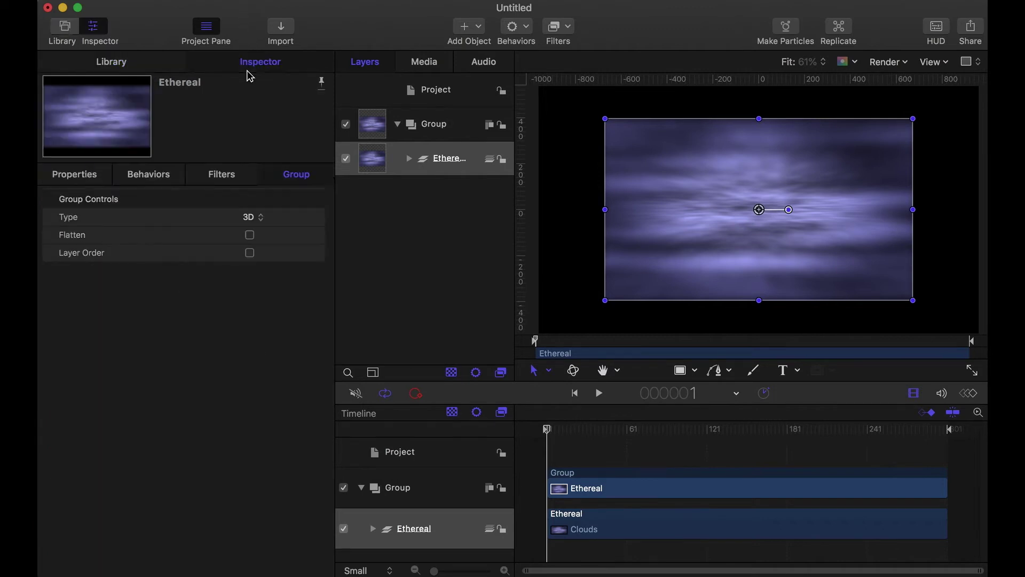
left_click(83, 172)
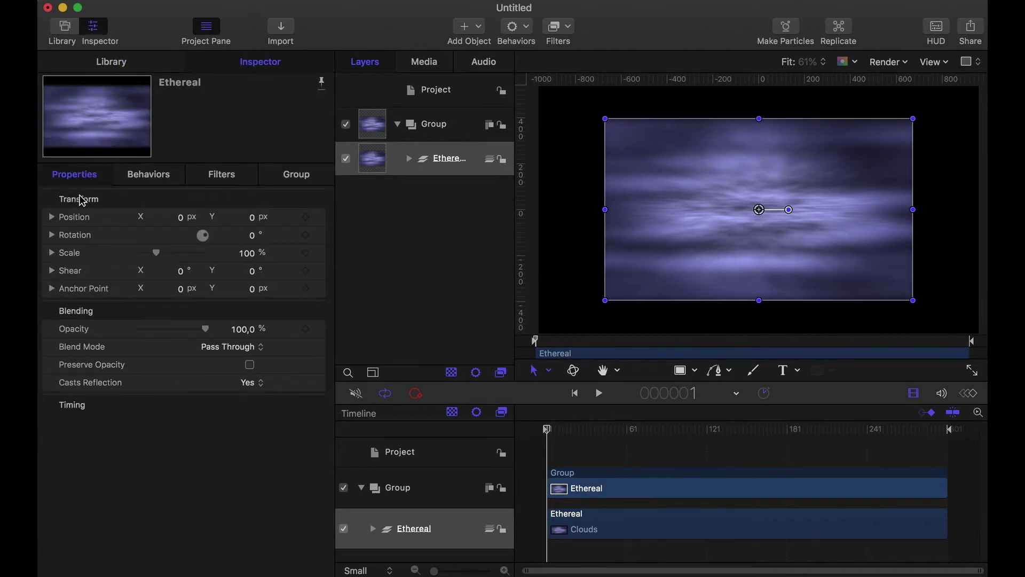
mouse_move(157, 256)
left_mouse_down()
mouse_move(210, 263)
mouse_move(132, 255)
mouse_move(200, 256)
mouse_move(155, 256)
left_mouse_up()
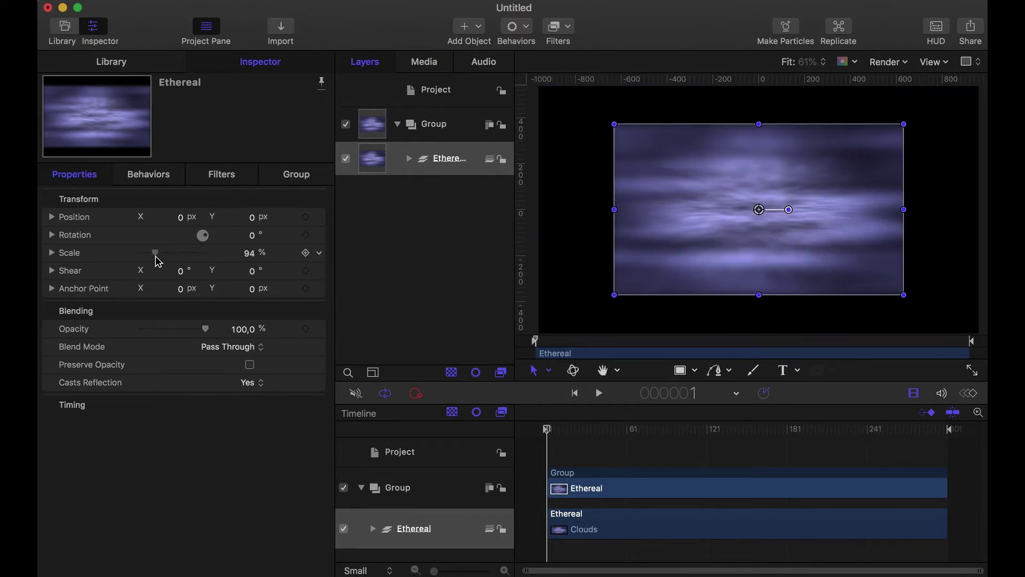
left_click(247, 257)
type("145")
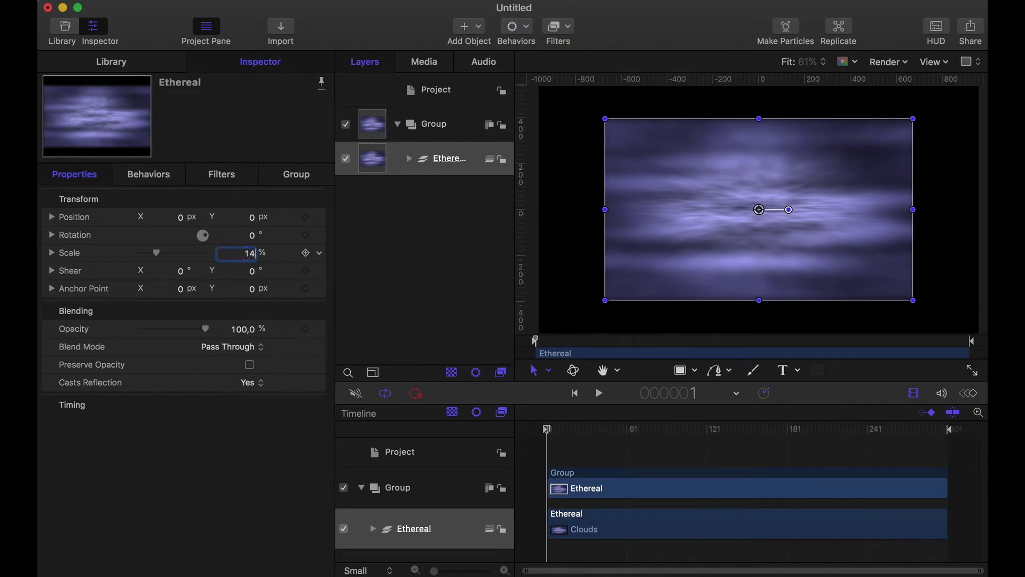
key("Return")
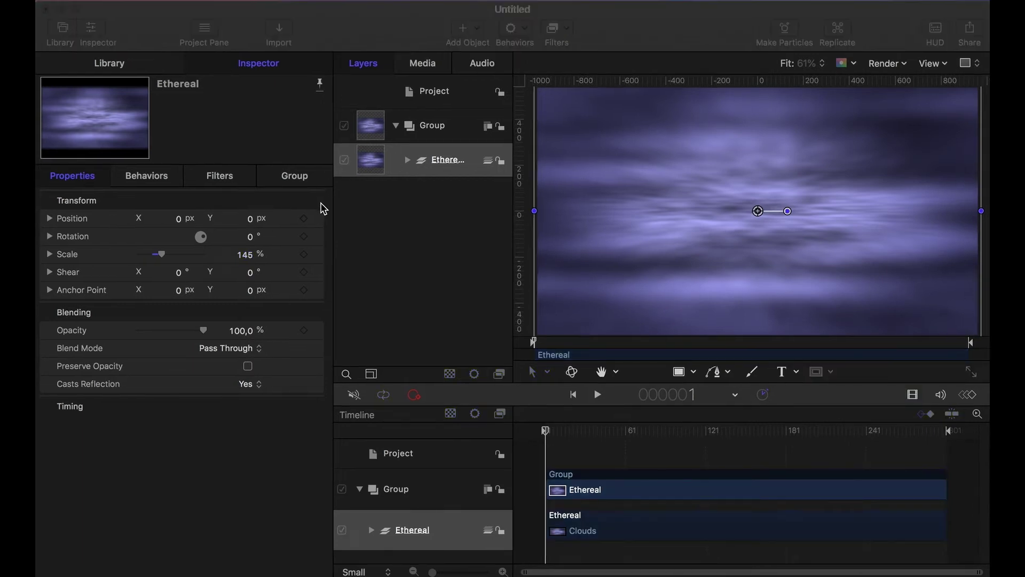
Set the opacity of the Clouds generator inside the Ethereal background to 80%
left_click(409, 162)
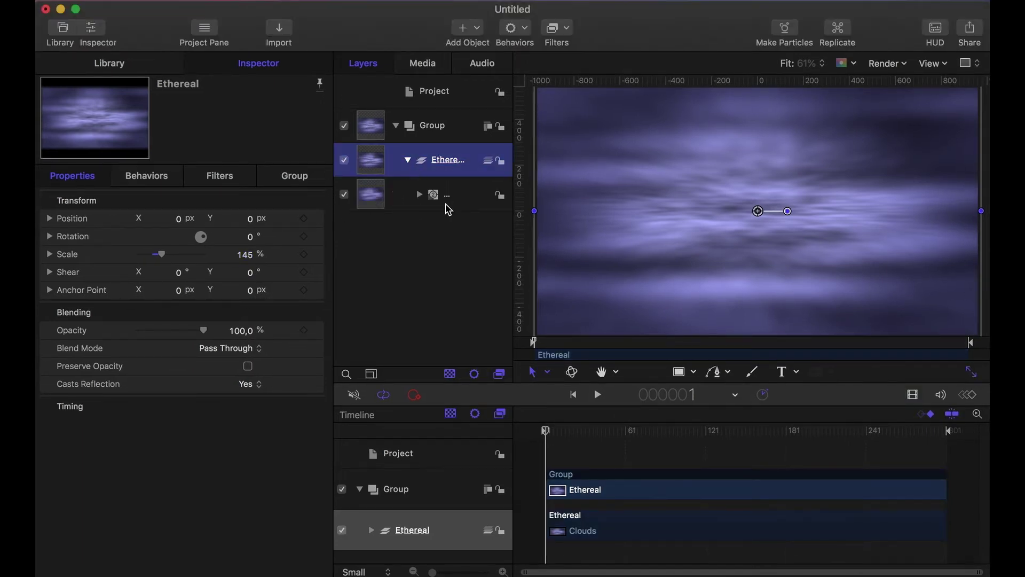
left_click(463, 199)
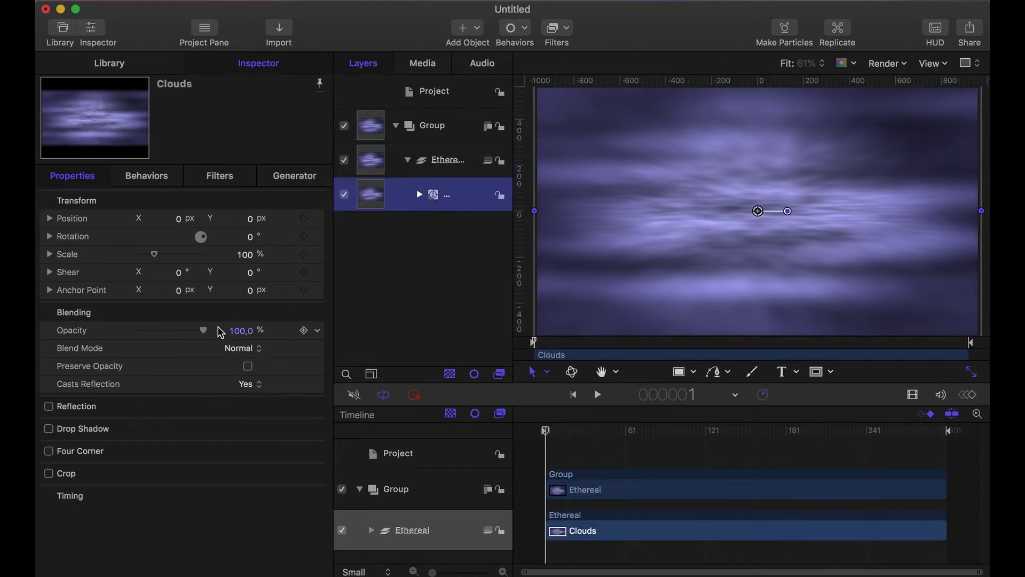
left_click(247, 336)
type("80")
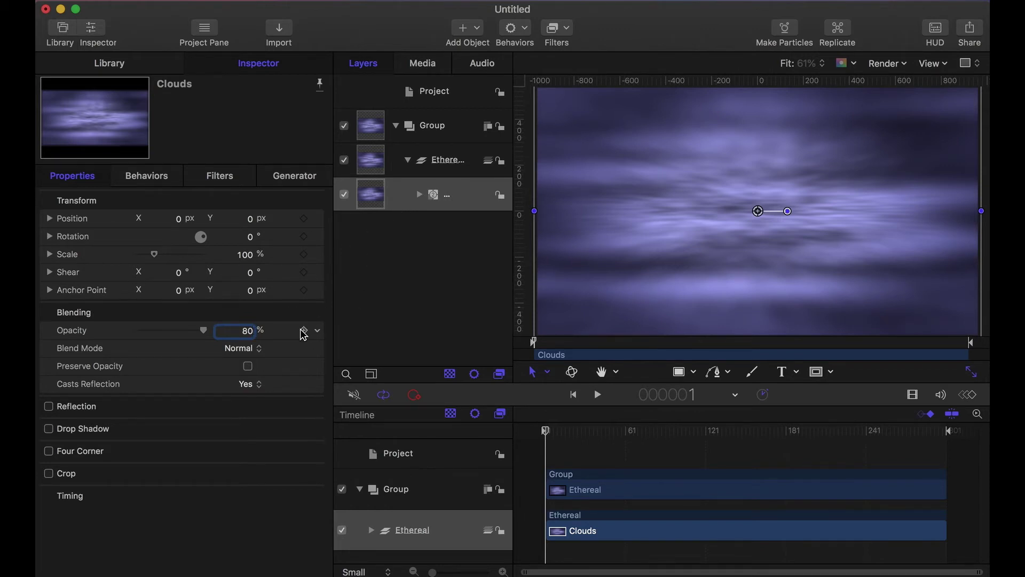
key("Return")
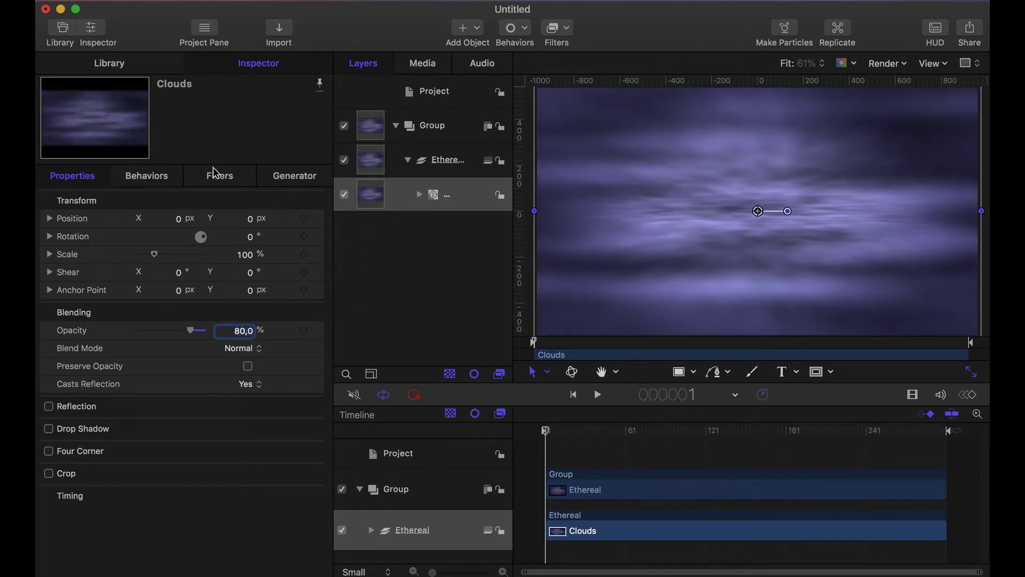
Raise the speed of the Ethereal Clouds generator to 0,54
left_click(288, 180)
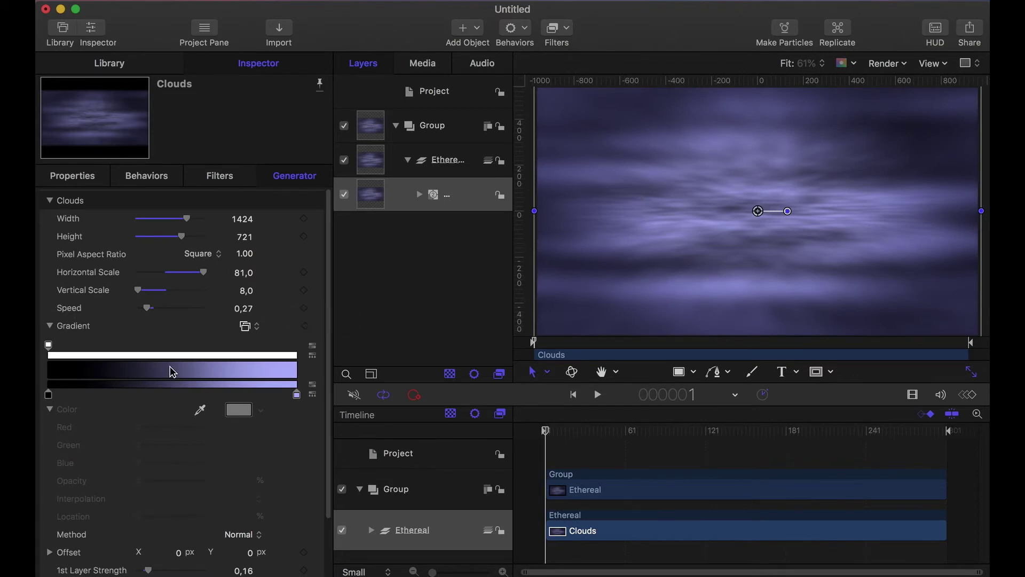
scroll(194, 377, "down", 3)
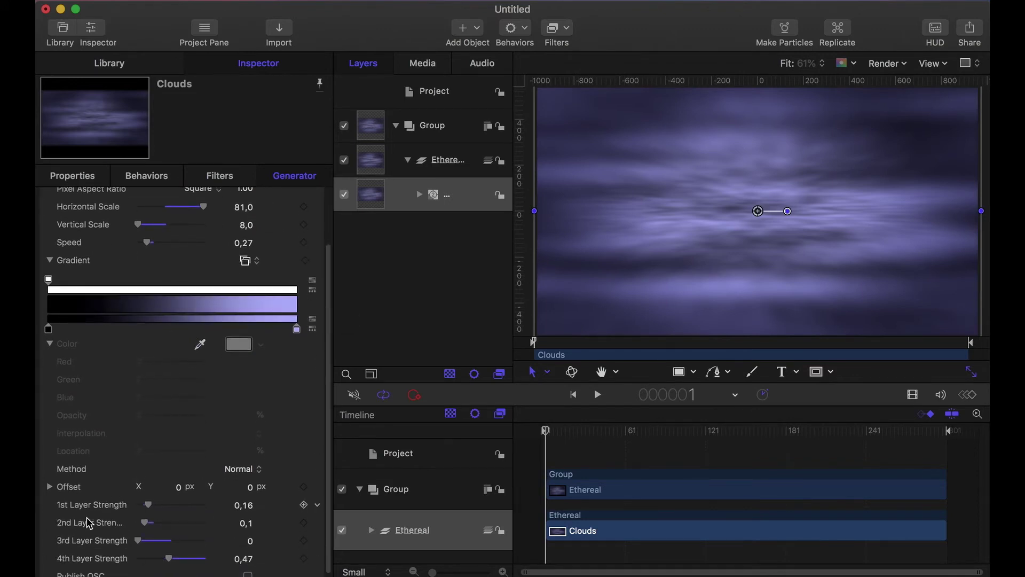
scroll(198, 311, "up", 2)
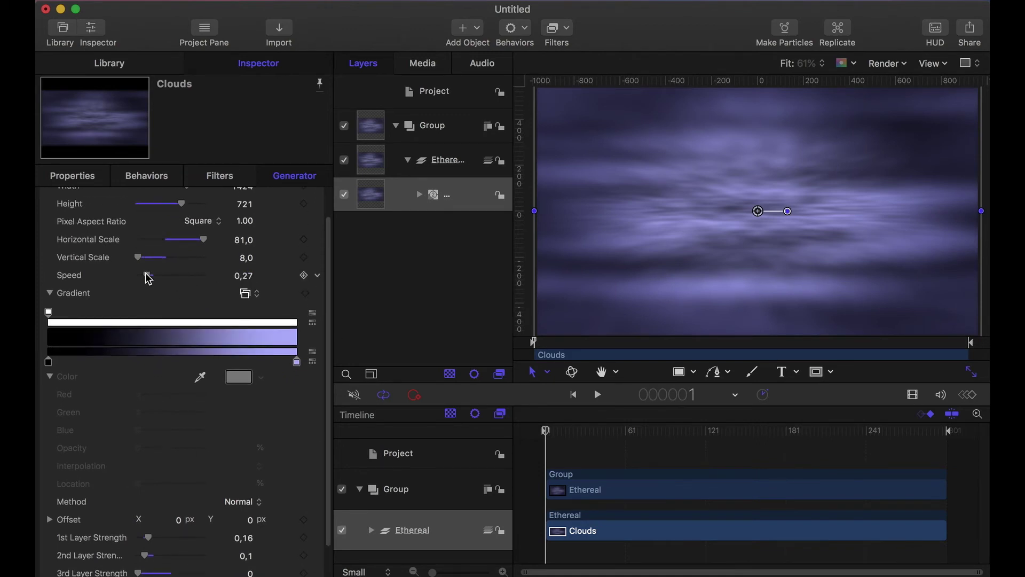
mouse_move(148, 278)
left_mouse_down()
mouse_move(164, 281)
mouse_move(161, 291)
left_mouse_up()
Play the animation and set the Clouds generator's four layer strengths to 0,15, 0,5, 0,81 and 0,95
left_click(597, 395)
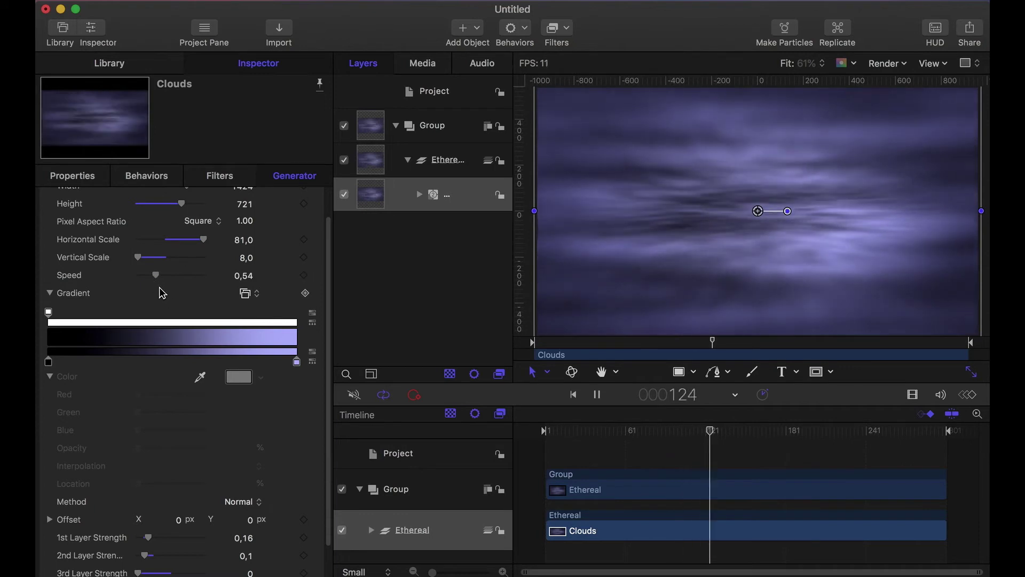
scroll(224, 427, "down", 2)
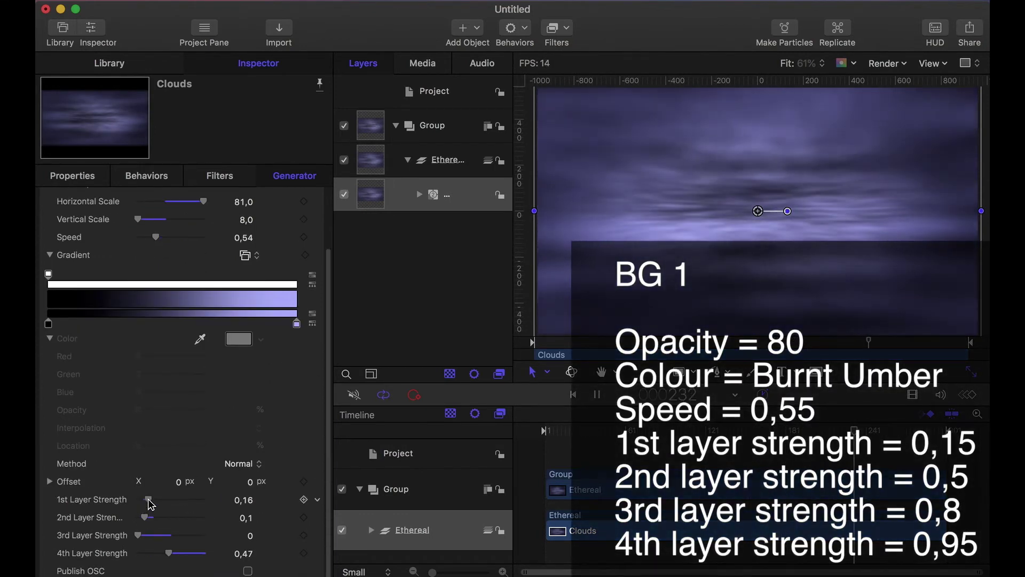
left_click_drag(149, 501, 201, 561)
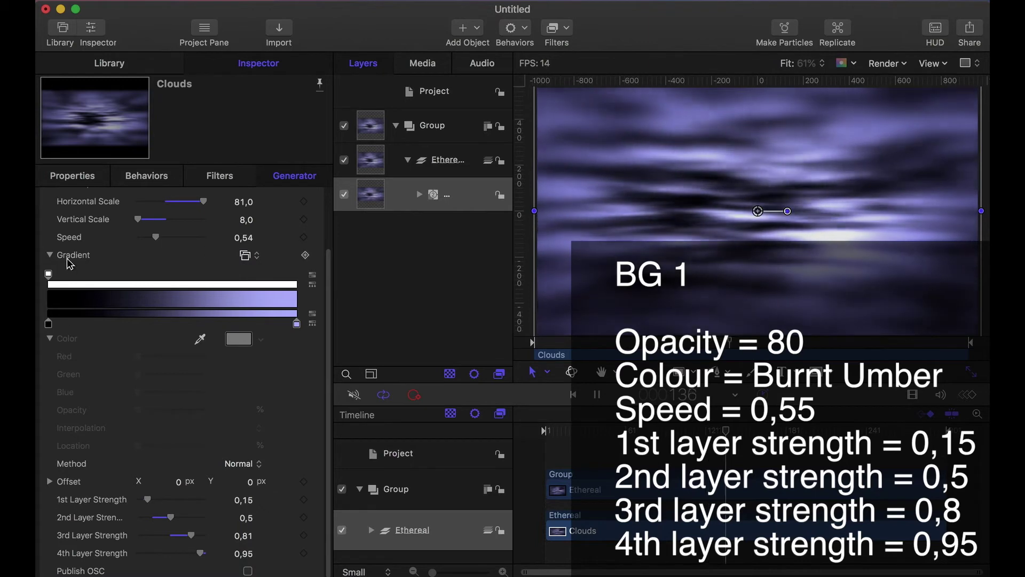
Try the Charcoal, Dawn Purple and Icy Blue gradient presets on the Ethereal Clouds generator
left_click(249, 256)
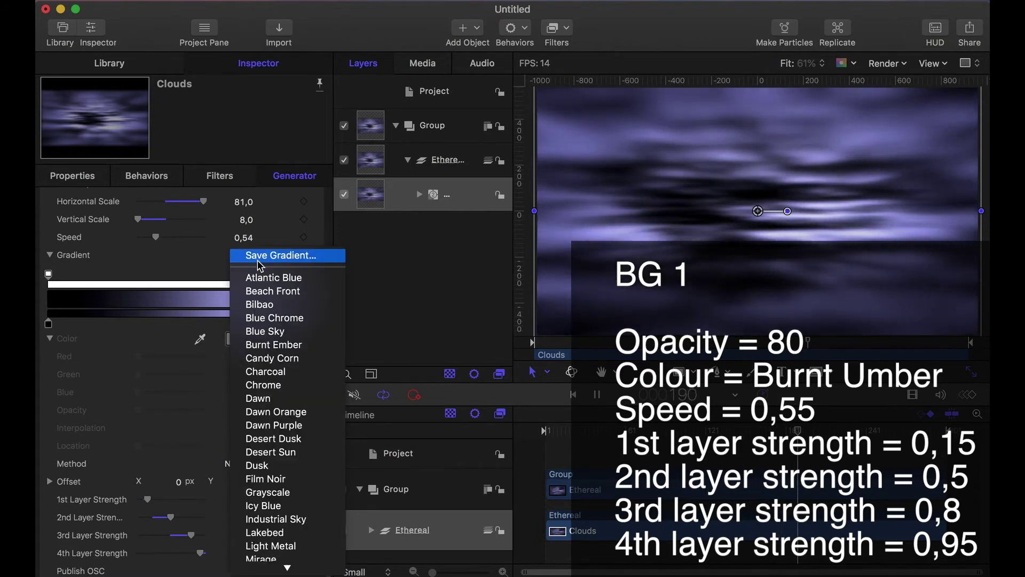
left_click(266, 371)
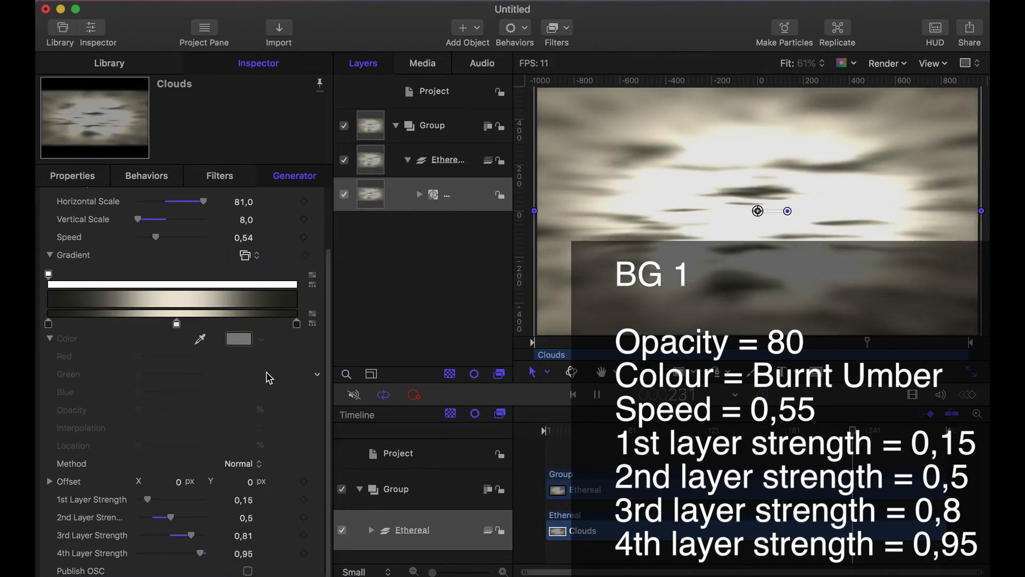
left_click(250, 257)
left_click(260, 427)
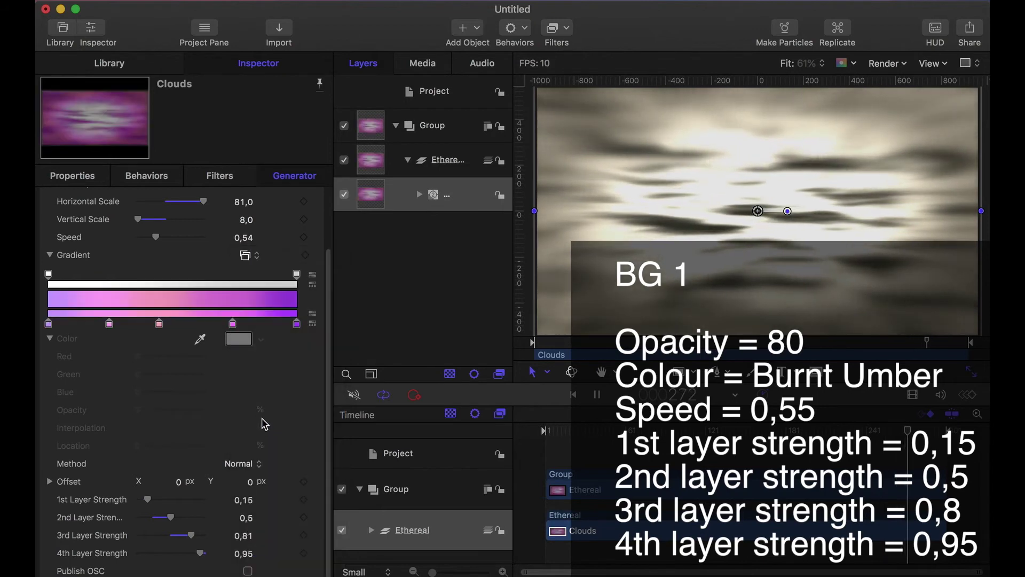
left_click(249, 255)
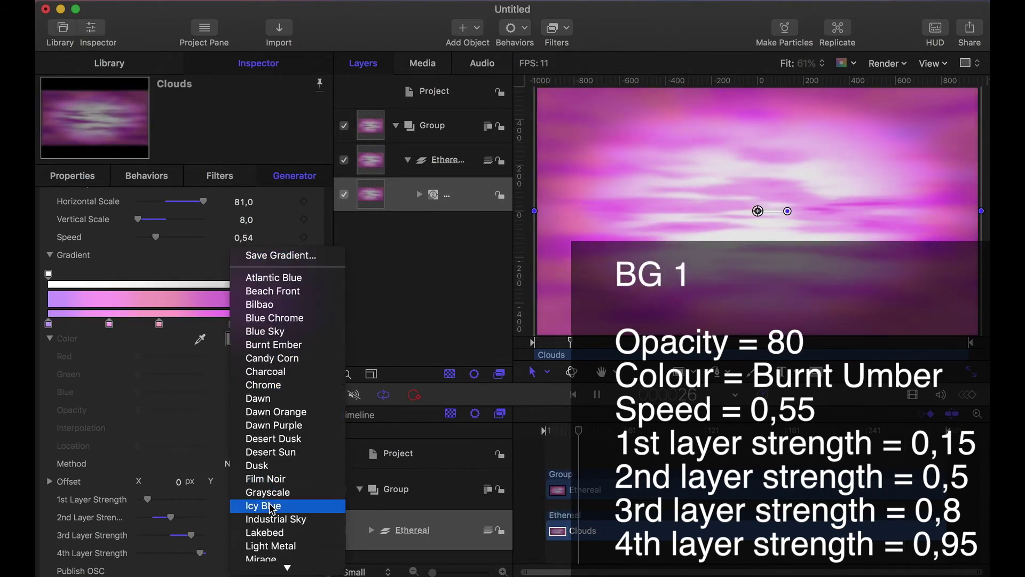
left_click(257, 502)
Apply the Burnt Ember gradient preset to the Ethereal Clouds generator and collapse its group in the layer list
left_click(249, 255)
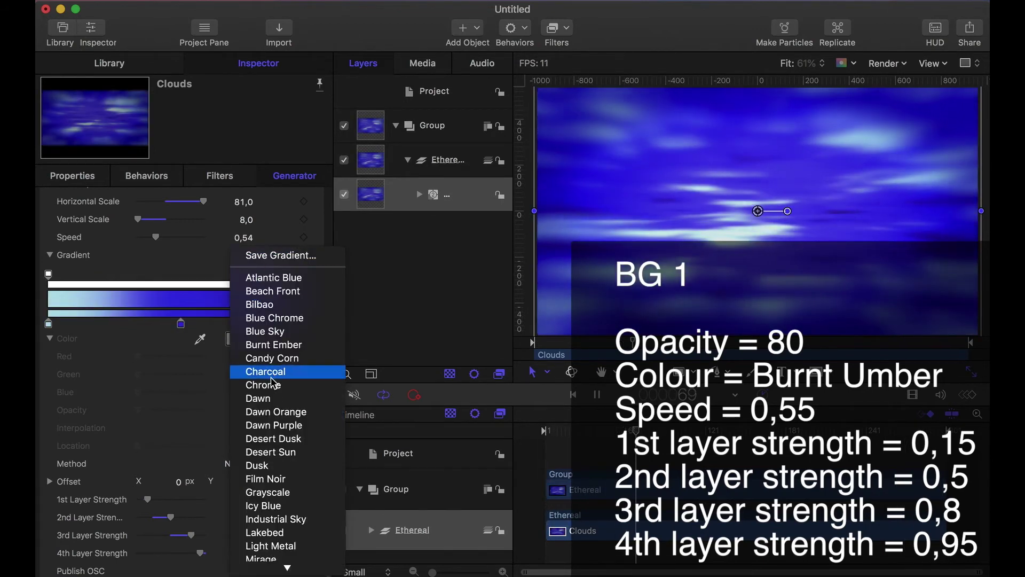
left_click(270, 361)
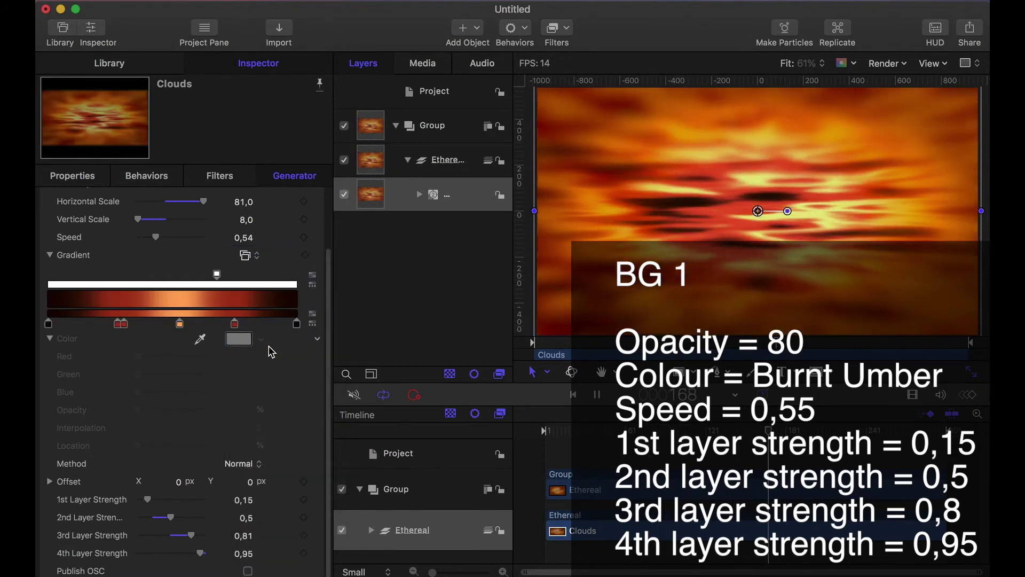
left_click(396, 126)
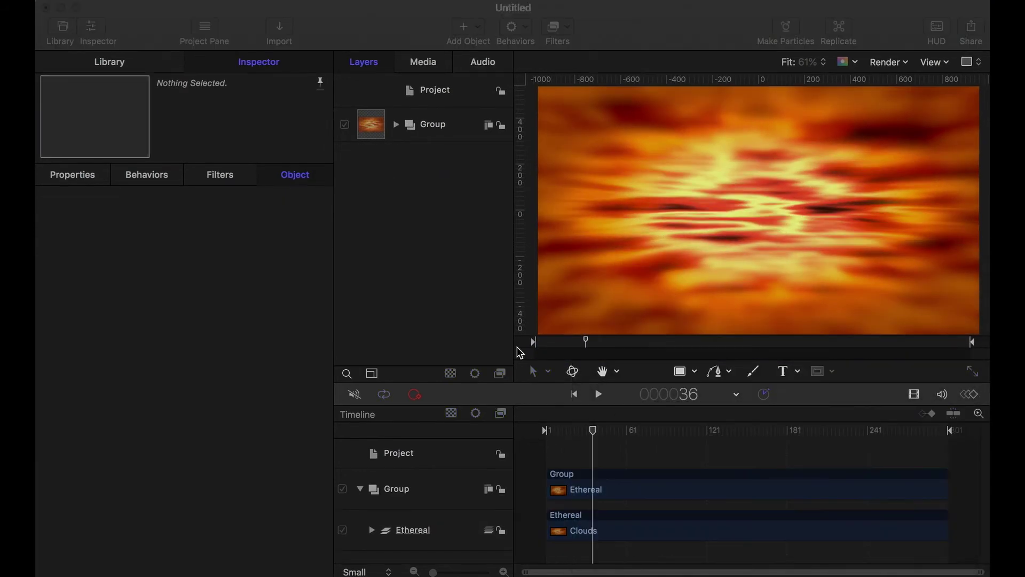
Add a new empty group at the project level above the Ethereal background's group
left_click(445, 95)
left_click(445, 95)
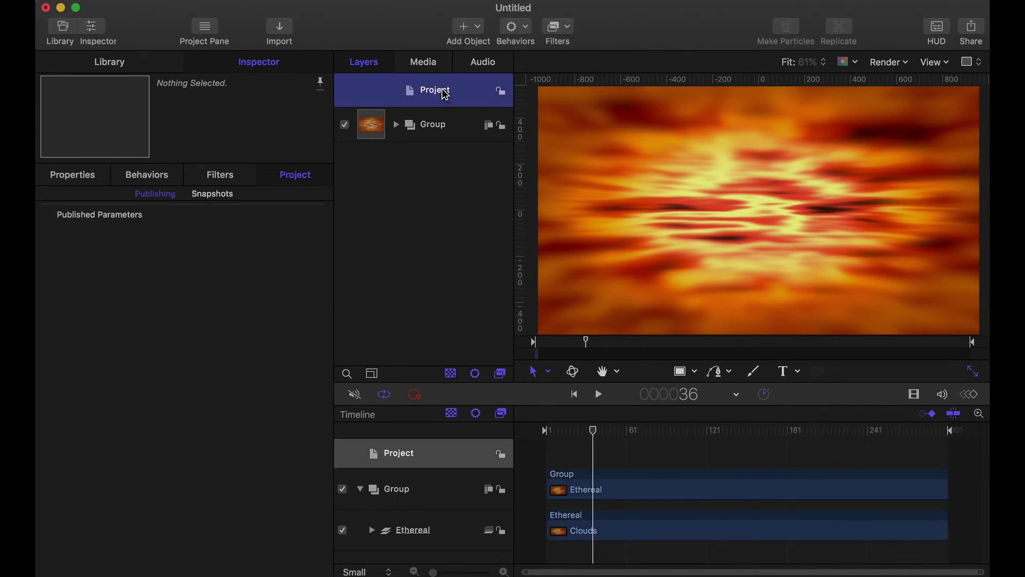
left_click(482, 30)
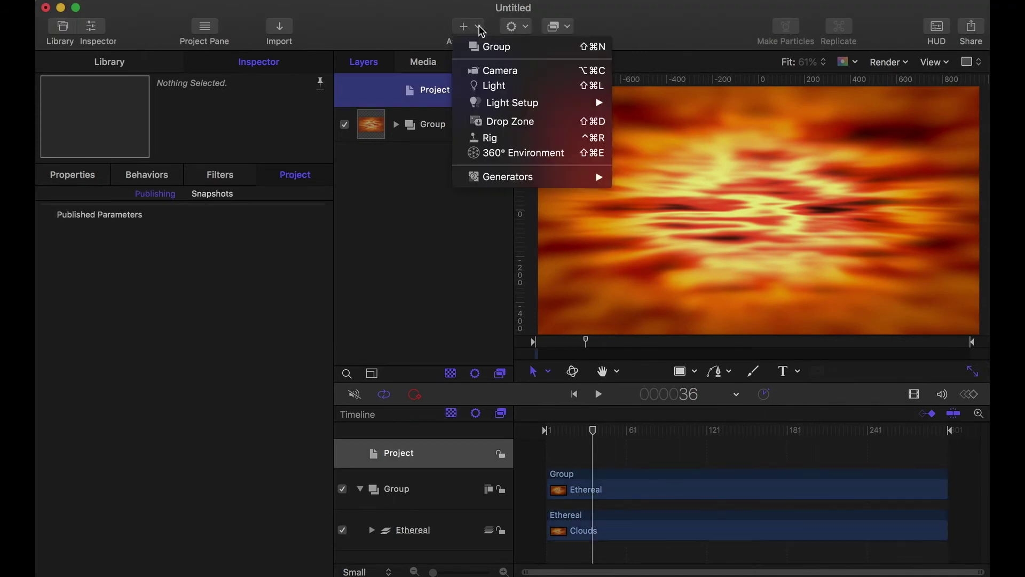
left_click(495, 52)
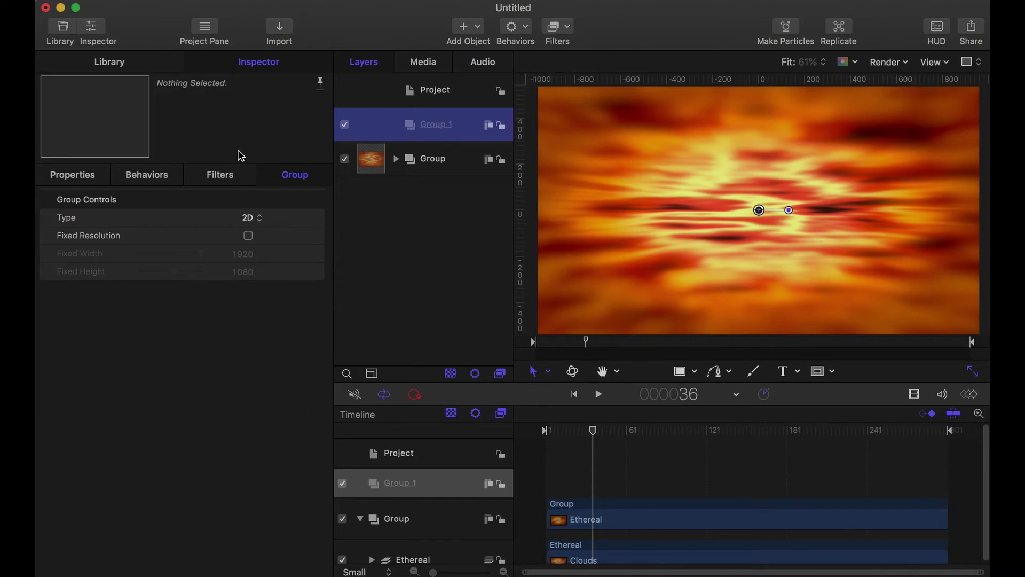
Add the Heavenly background from the Library's Content backgrounds to the new empty group
left_click(121, 71)
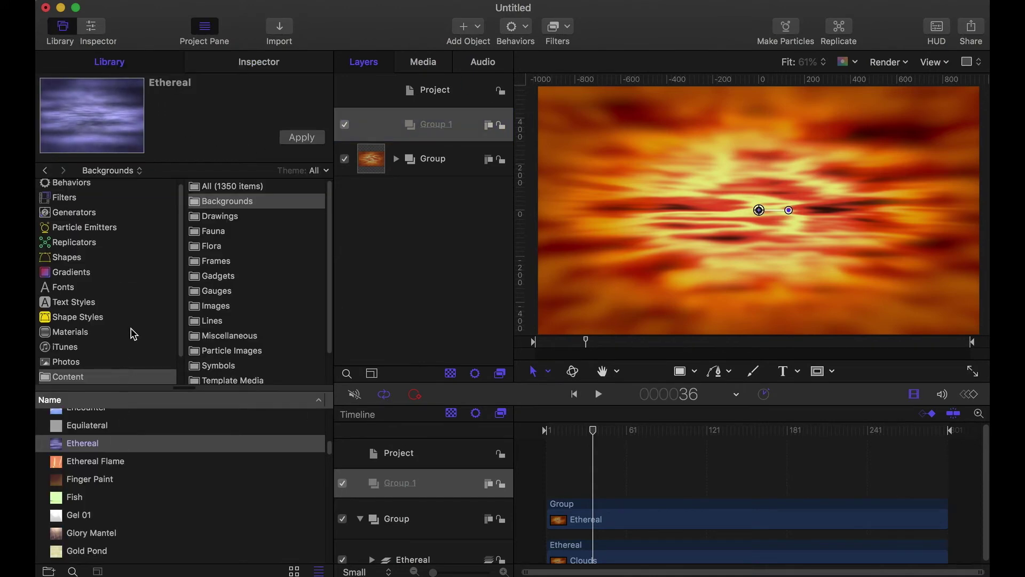
scroll(147, 499, "down", 10)
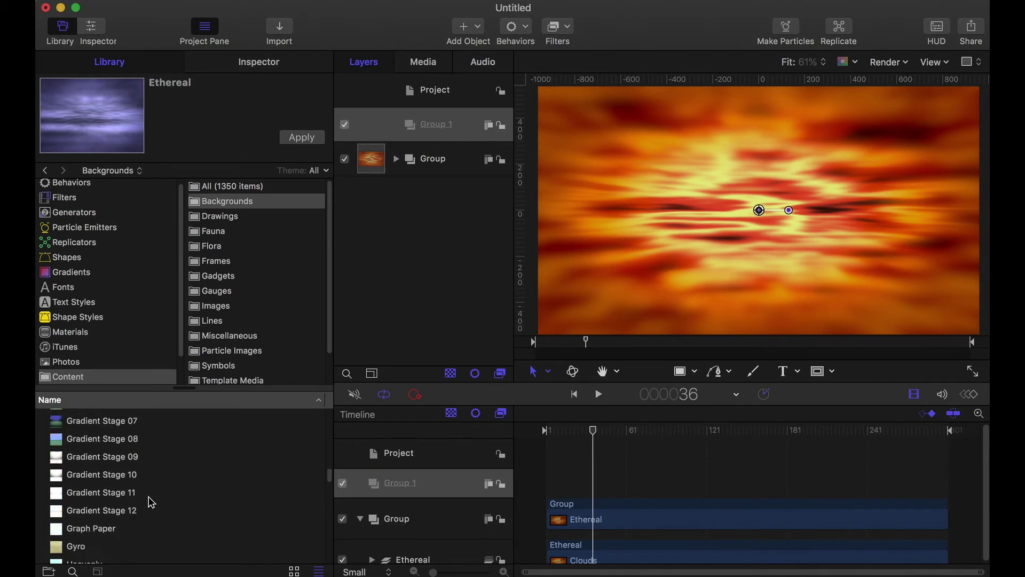
left_click(84, 510)
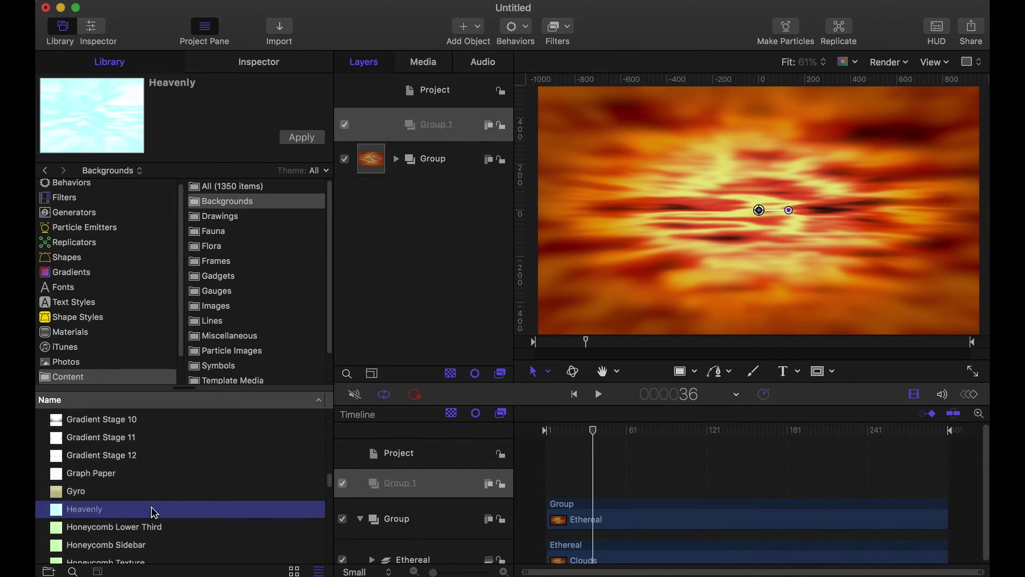
left_click_drag(133, 513, 444, 129)
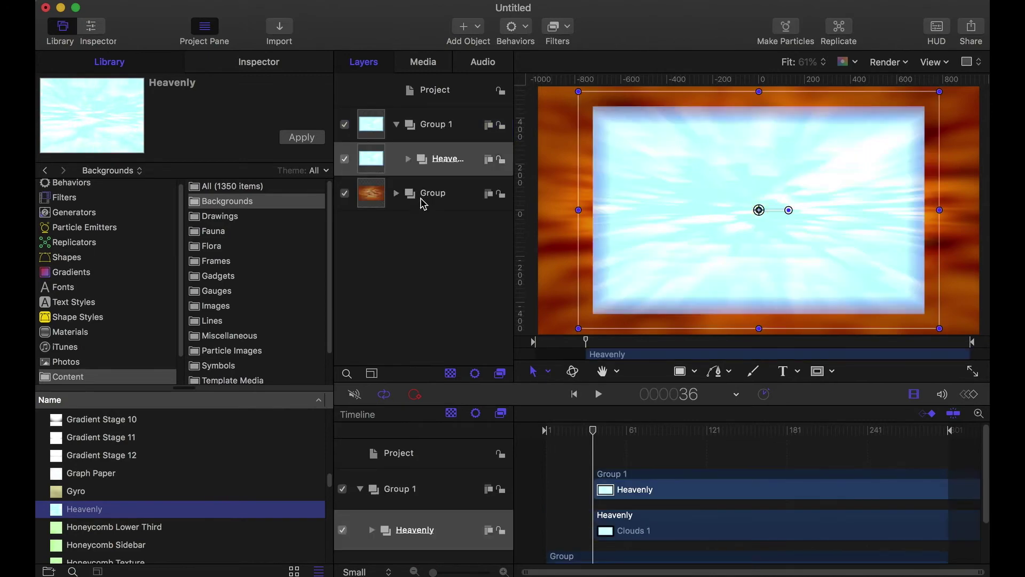
Rename the group with the Ethereal background as BG 1 and the group with the Heavenly background as BG 2
double_click(442, 192)
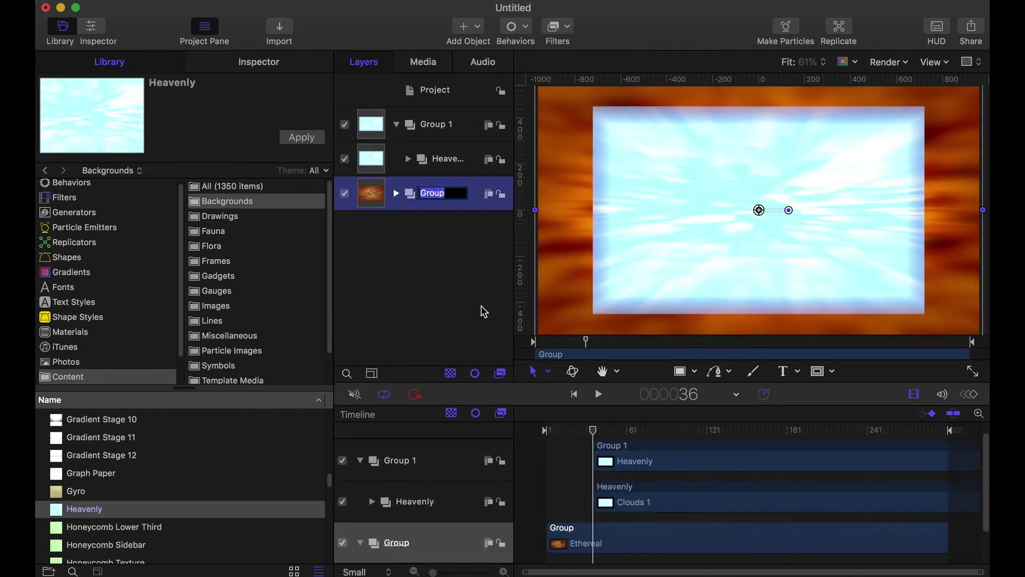
type("BG 1")
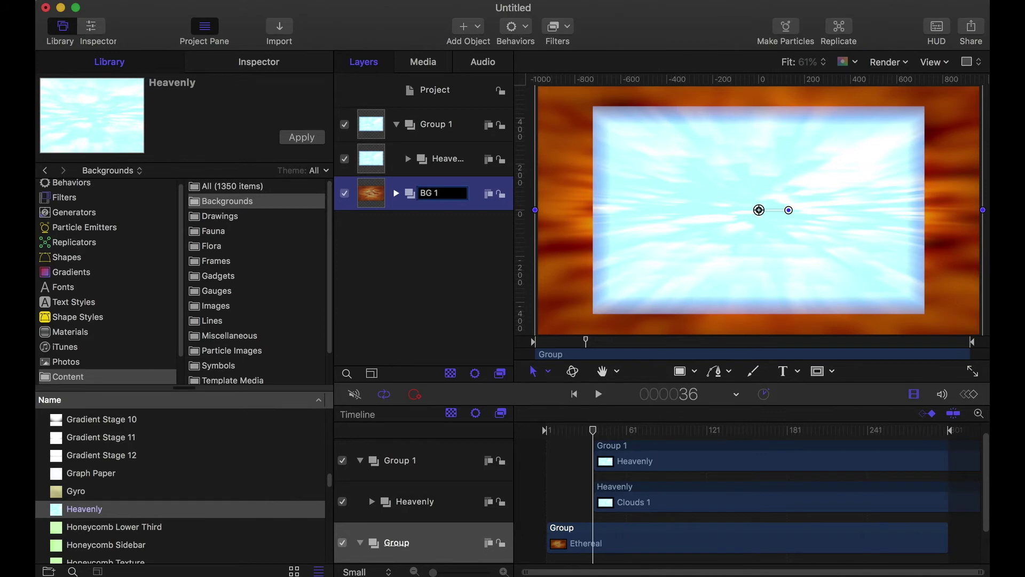
key("Return")
double_click(439, 124)
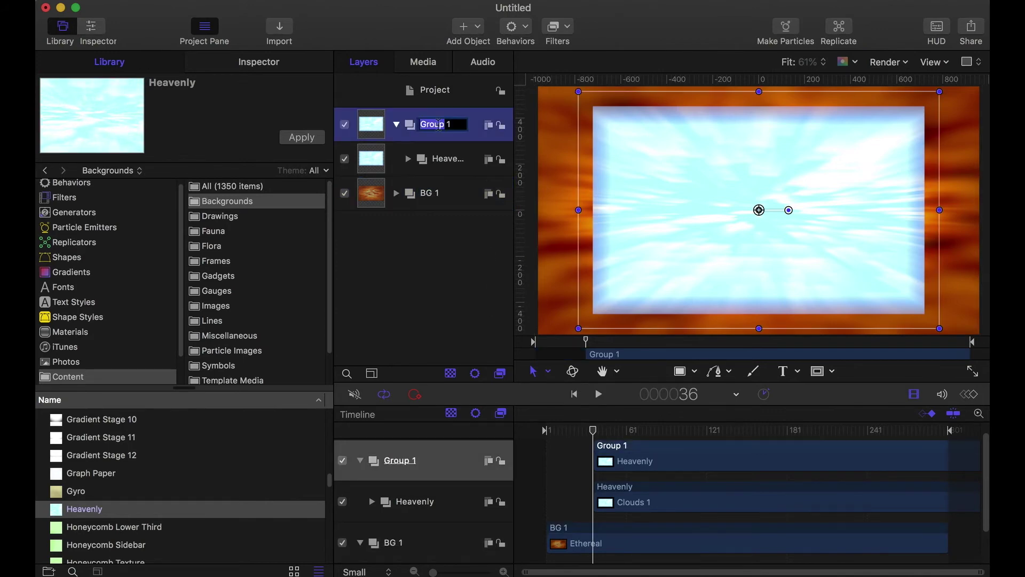
type("BG 2")
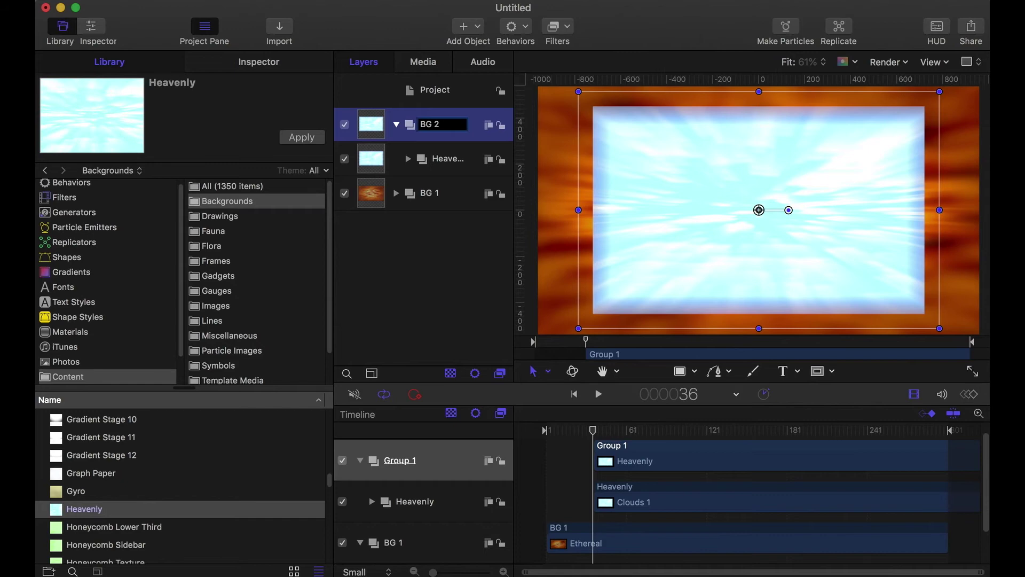
left_click(415, 278)
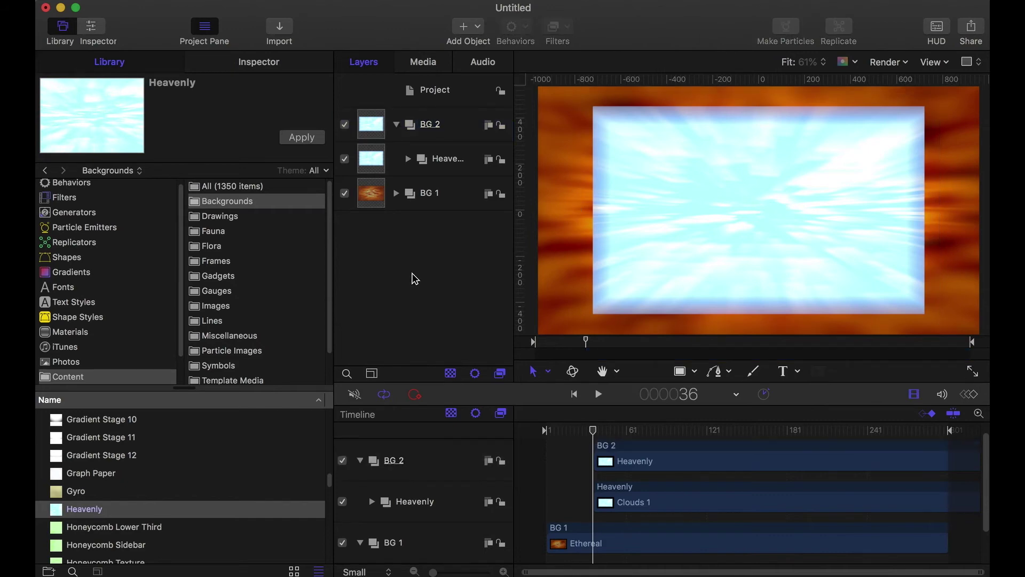
Set the scale of the Heavenly background to 145% so that it fills the canvas
left_click(444, 159)
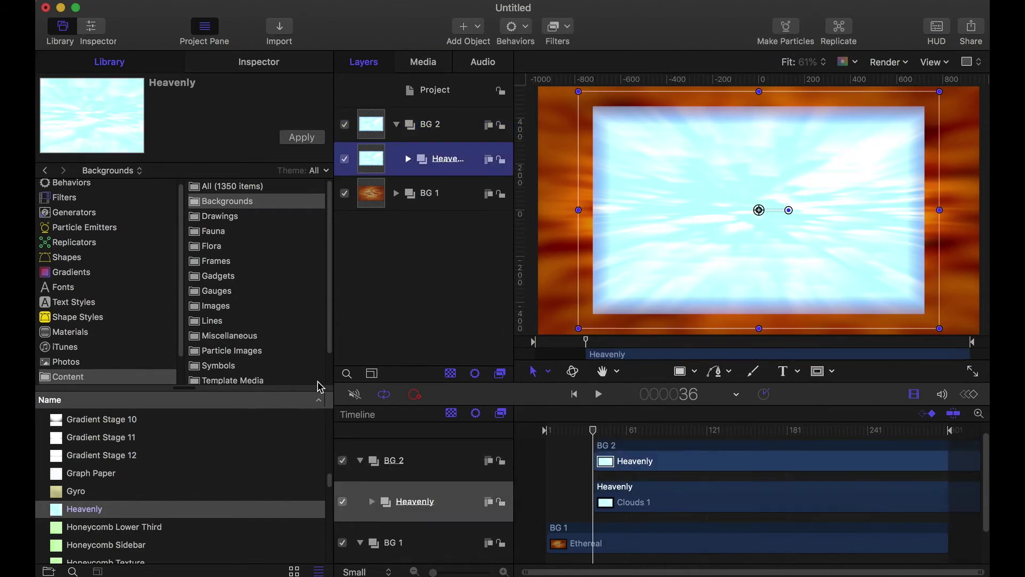
left_click(105, 45)
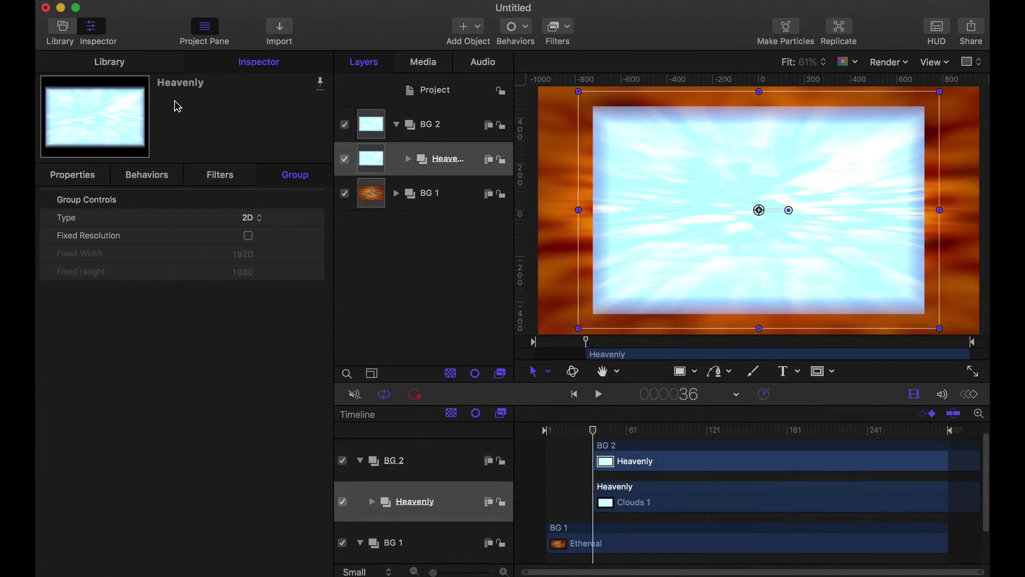
left_click(81, 174)
left_click(246, 253)
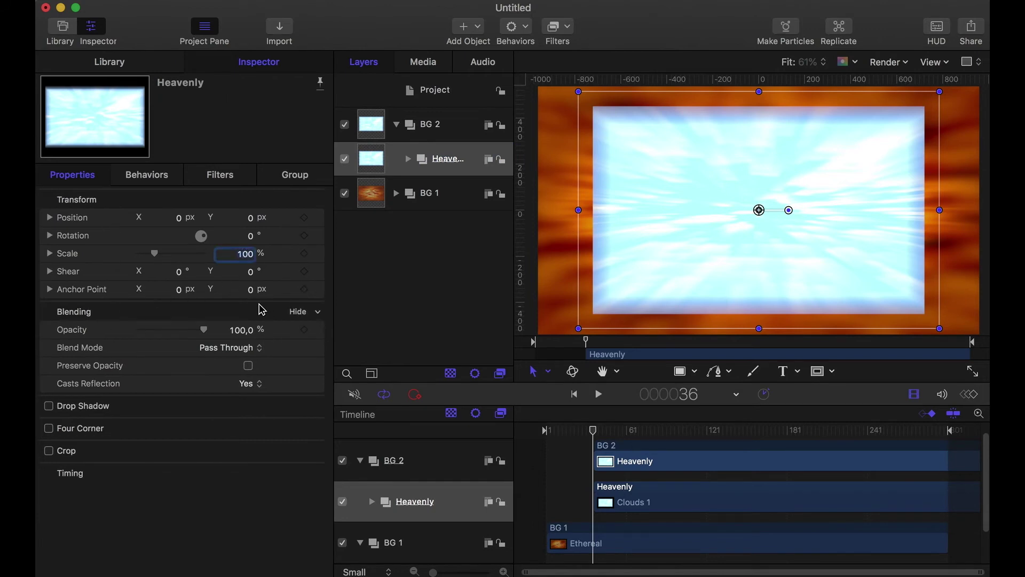
type("145")
key("Return")
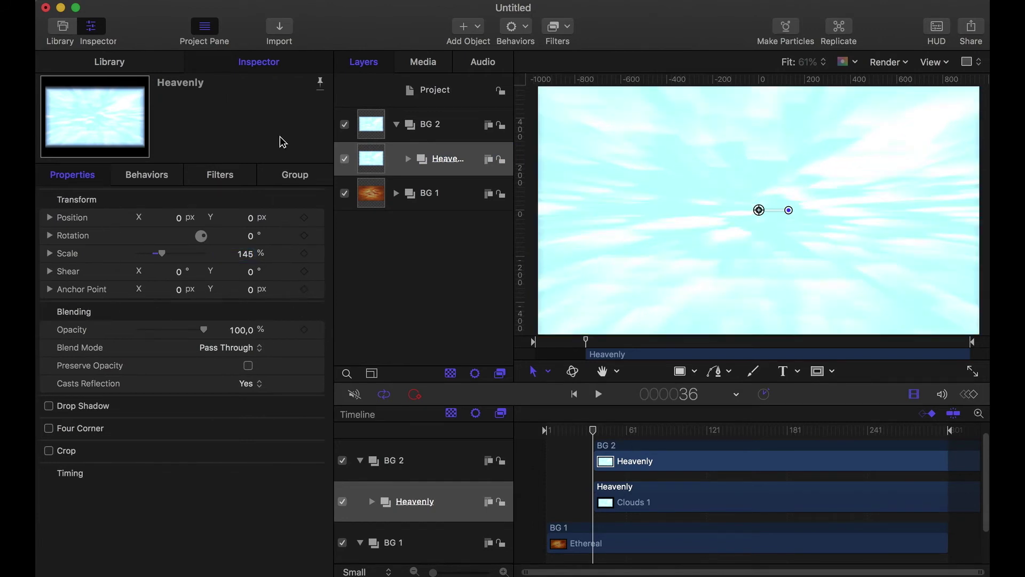
Set the opacity of the Clouds 1 generator inside the Heavenly group to 50%
left_click(409, 159)
left_click(457, 197)
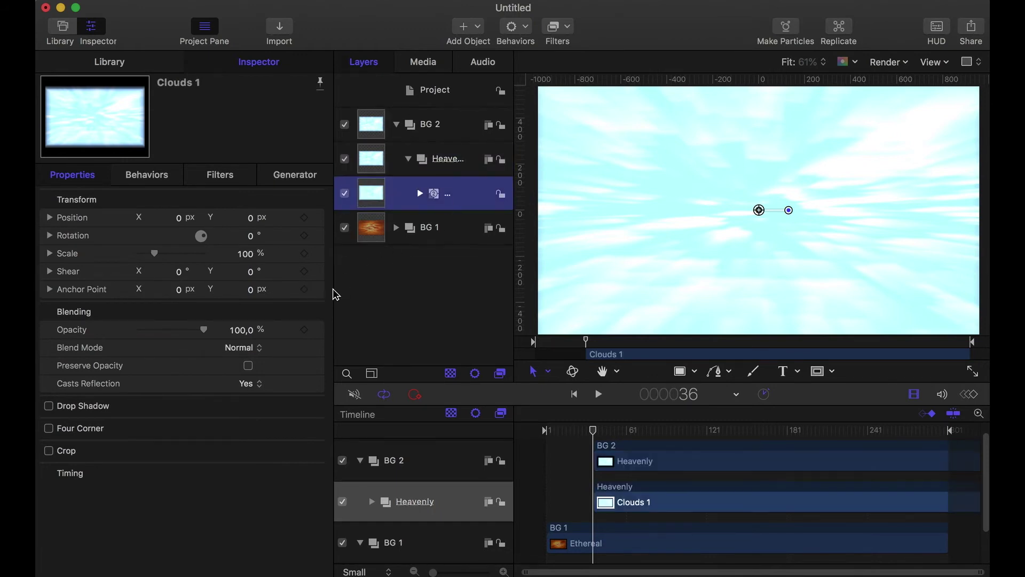
left_click(242, 330)
type("50")
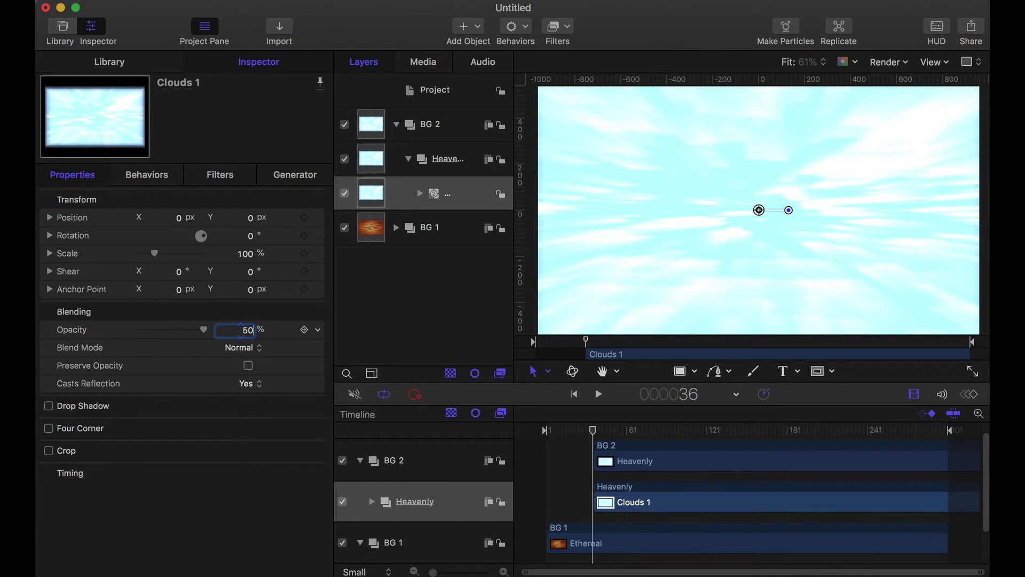
key("Return")
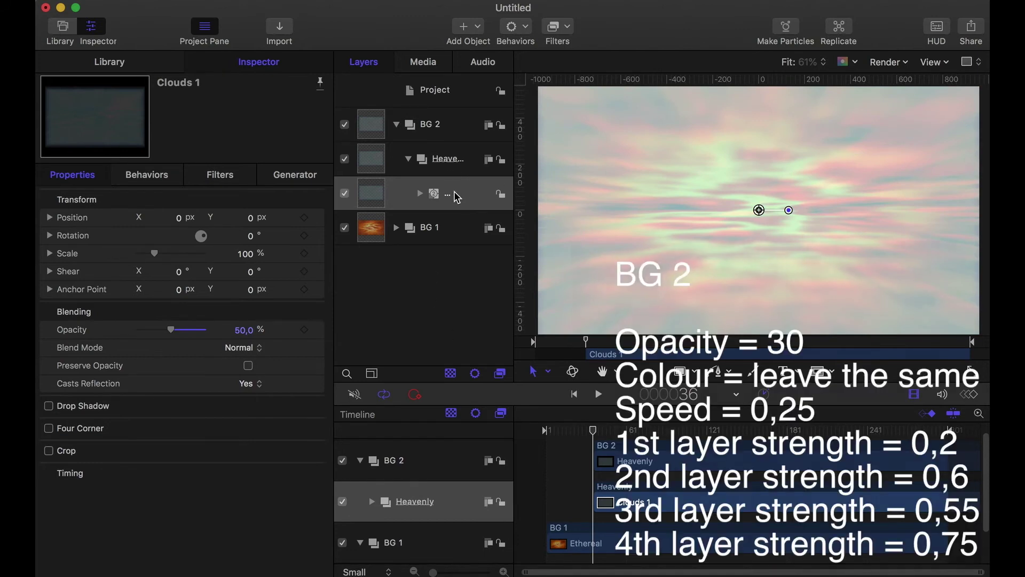
Raise the speed of the Clouds 1 generator to about 0,55 and play the project
left_click(294, 175)
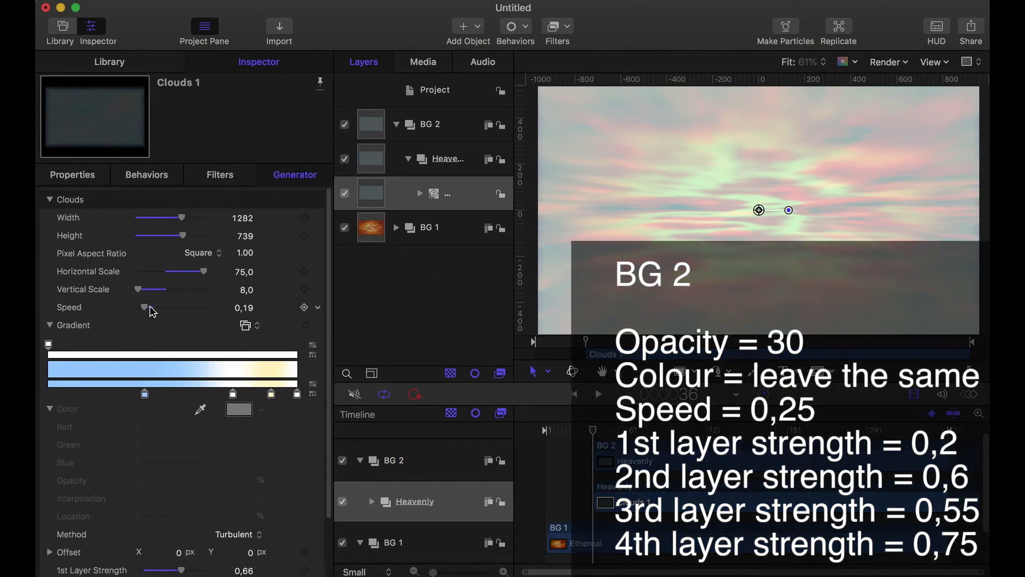
left_click_drag(148, 306, 160, 317)
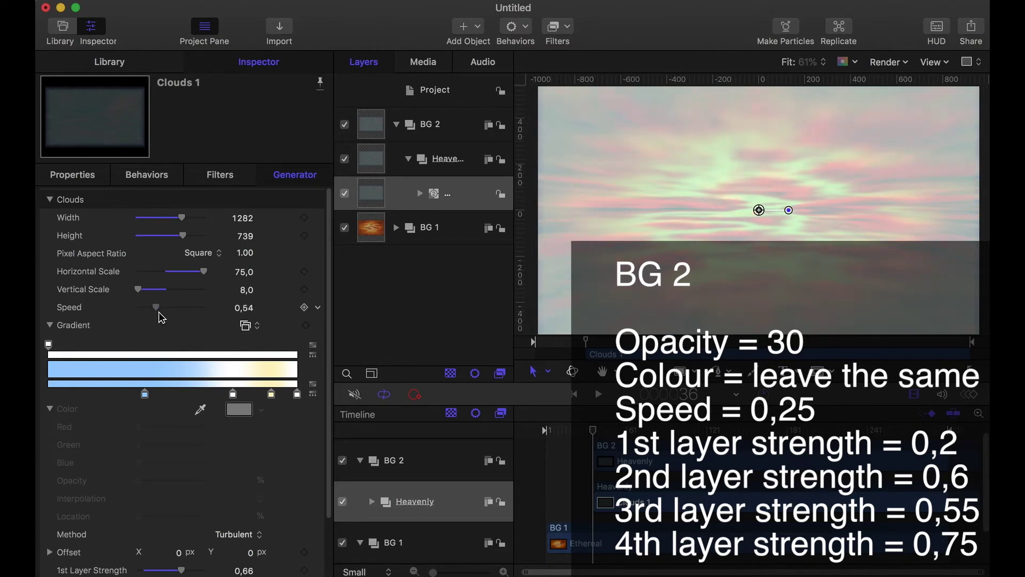
left_click(618, 451)
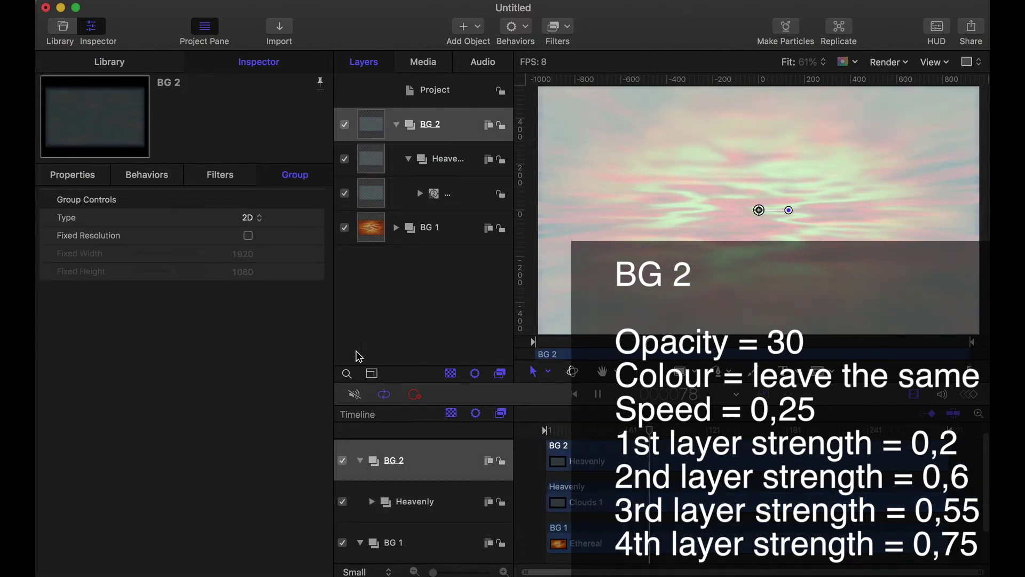
Set the layer strengths of BG 2's Clouds 1 generator to 0,2 (1st), 0,6 (2nd), 0,55 (3rd) and 0,76 (4th)
left_click(447, 159)
left_click(459, 197)
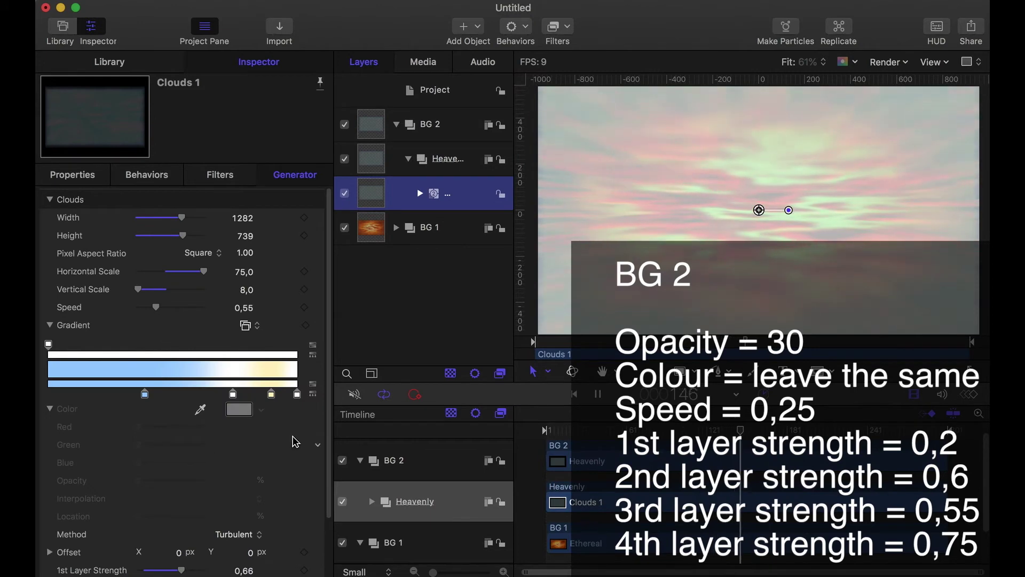
scroll(211, 340, "down", 3)
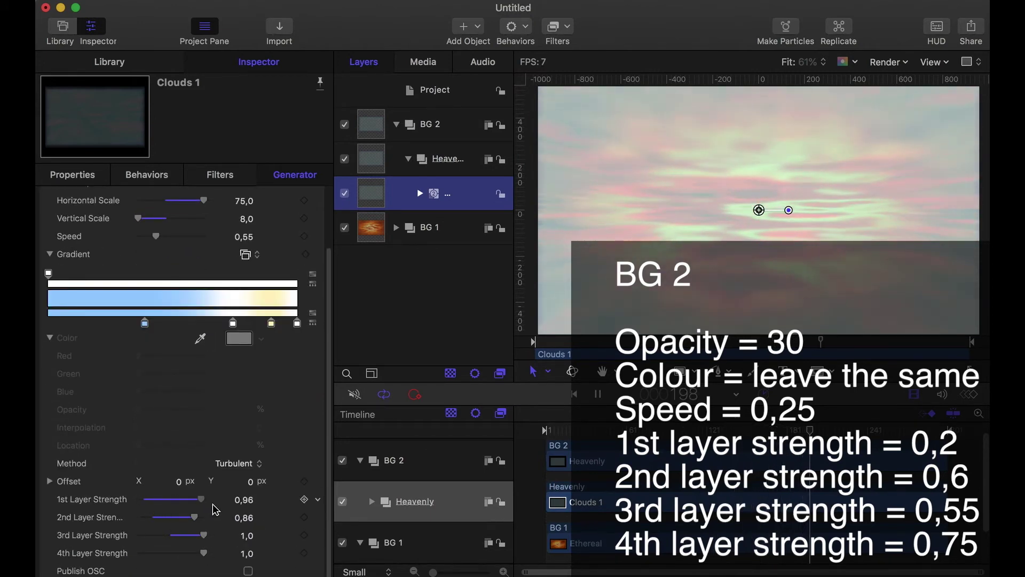
left_click_drag(163, 504, 149, 505)
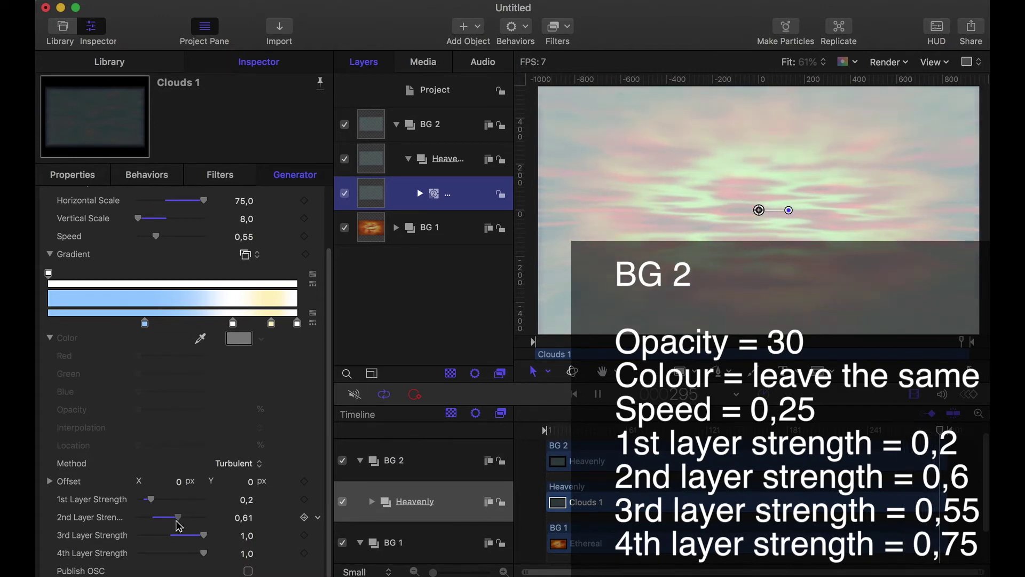
left_click_drag(179, 527, 178, 528)
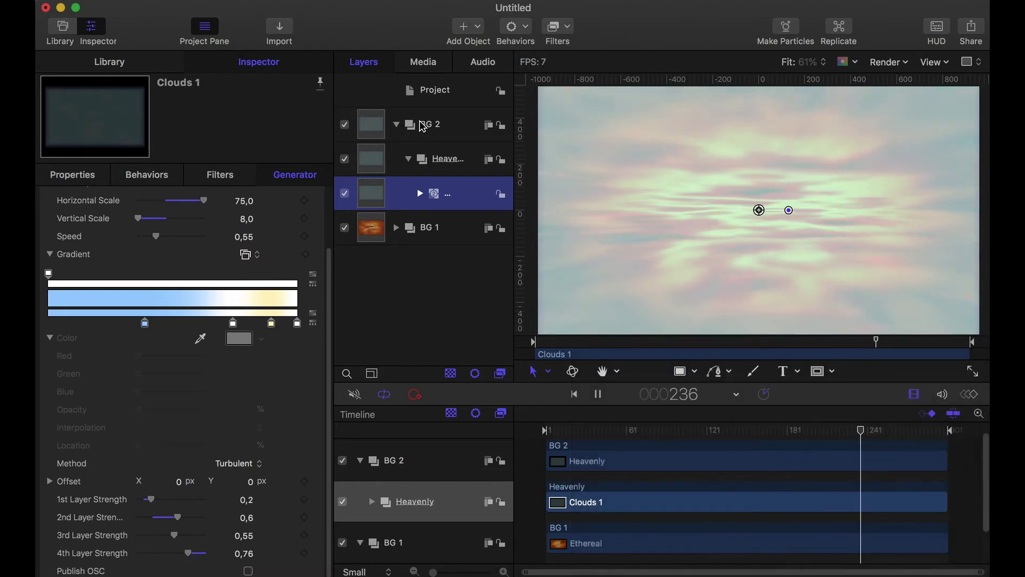
Lower the opacity of BG 2's Clouds 1 generator to about 31,7% and collapse the Heavenly and BG 2 groups
left_click(443, 163)
left_click(404, 202)
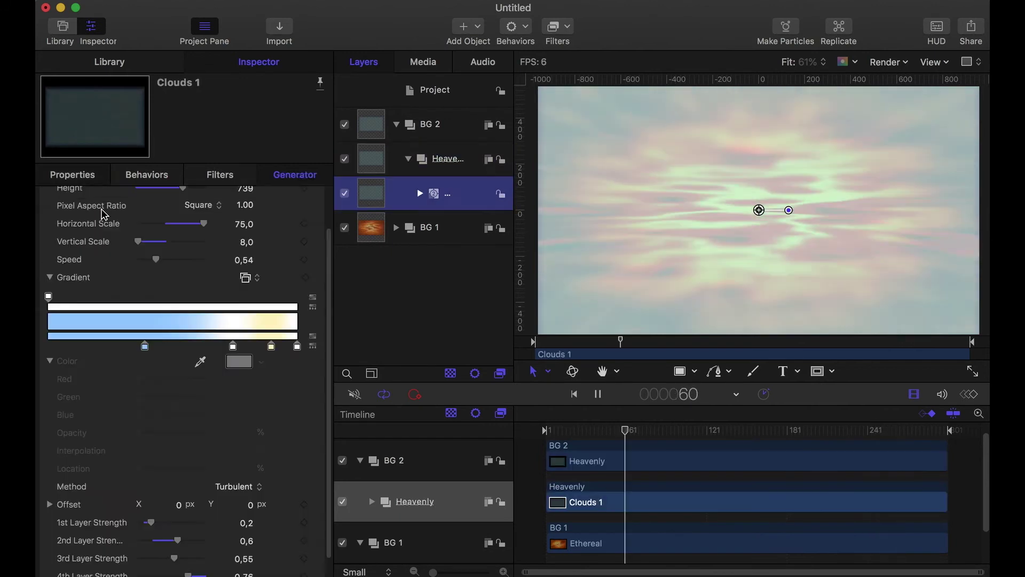
left_click(72, 174)
mouse_move(167, 329)
left_mouse_down()
mouse_move(188, 334)
mouse_move(157, 327)
left_mouse_up()
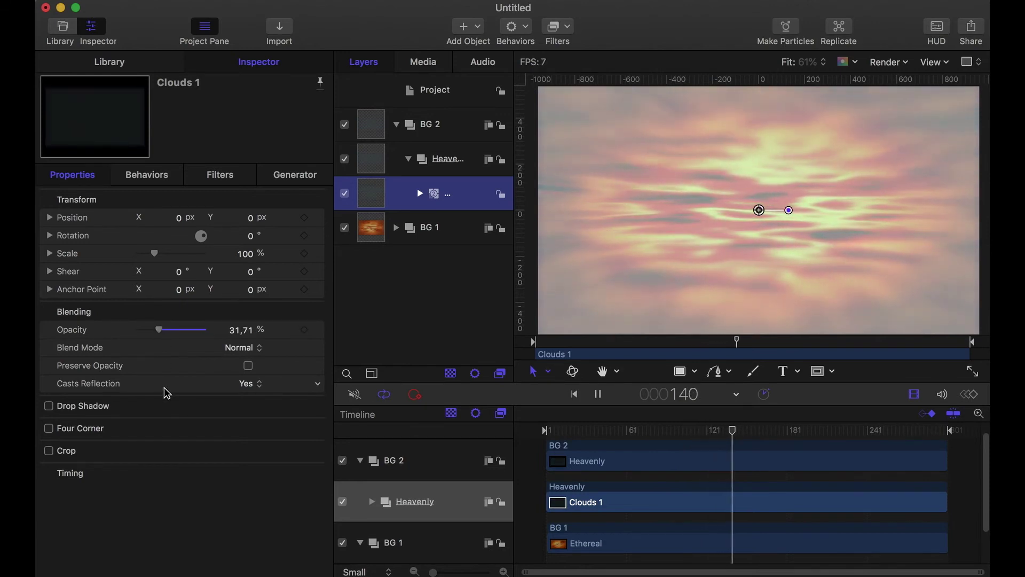
left_click(409, 159)
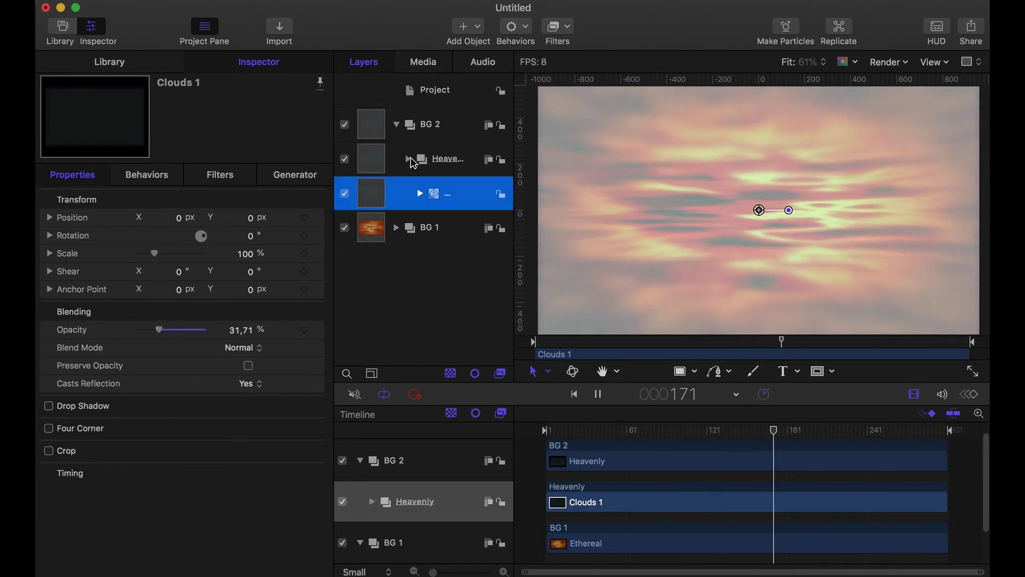
left_click(396, 125)
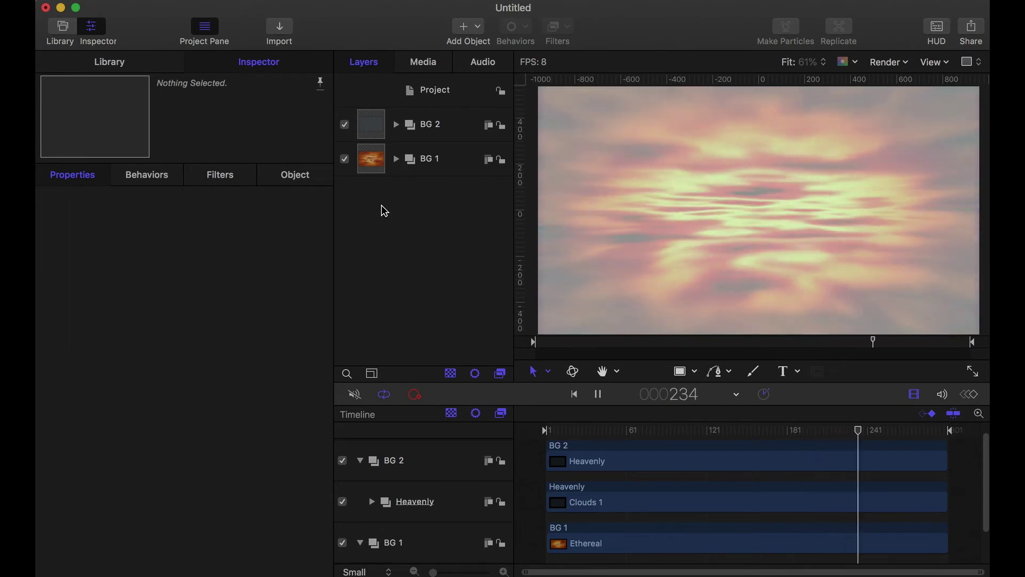
Return the stopped playhead to the first frame and add a new empty group at the project level above BG 2
key("space")
key("Home")
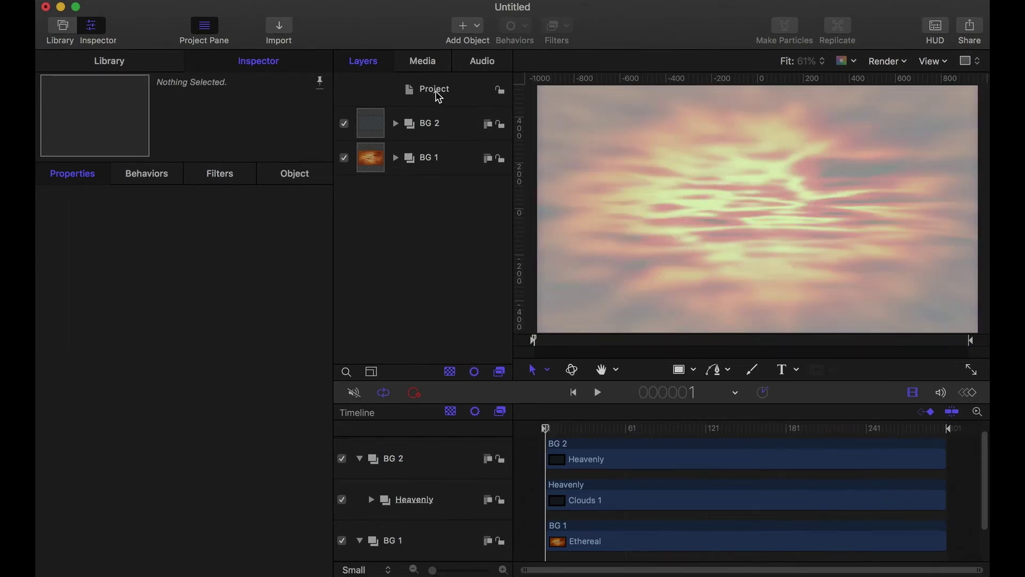
left_click(438, 94)
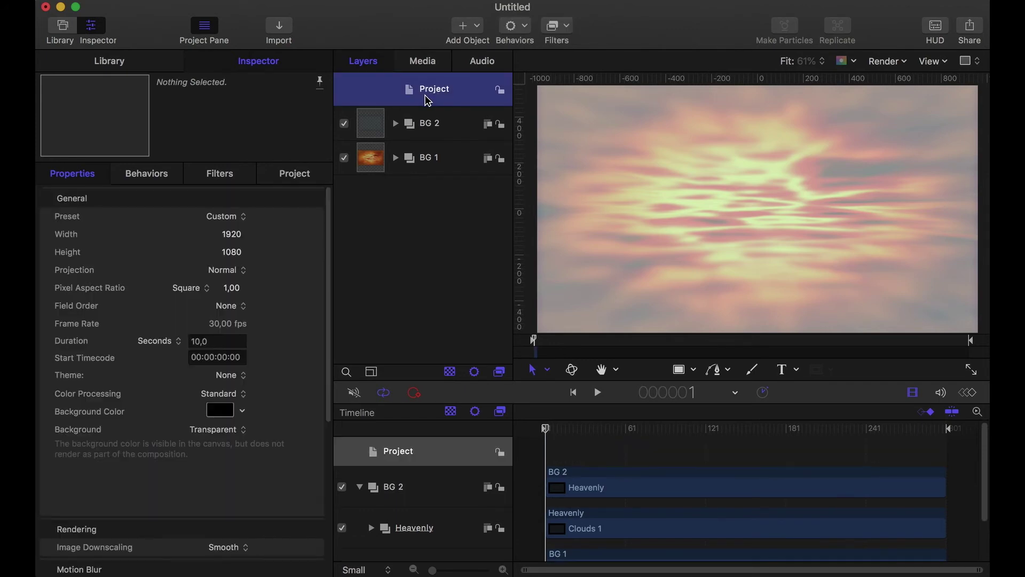
left_click(478, 29)
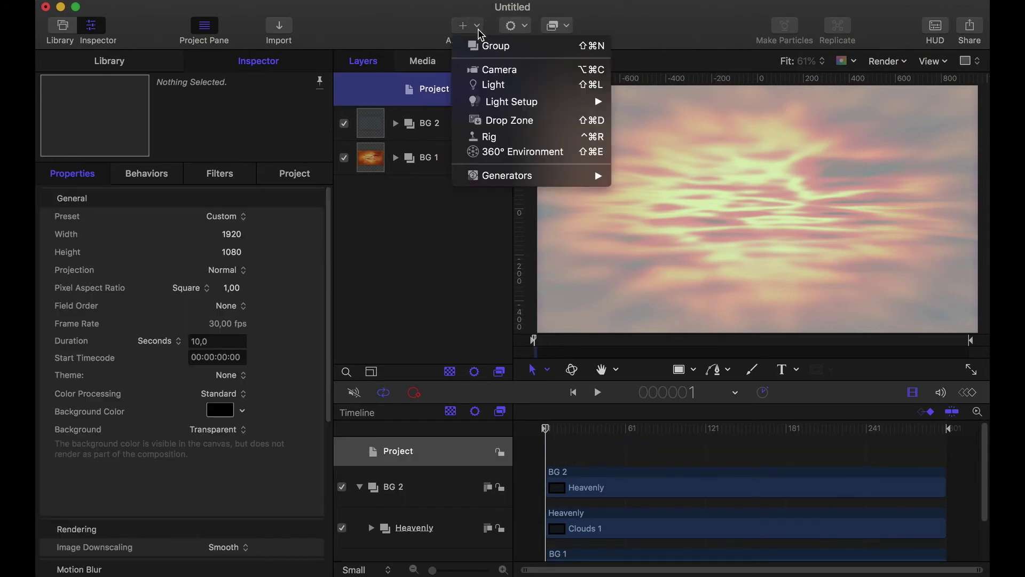
left_click(495, 47)
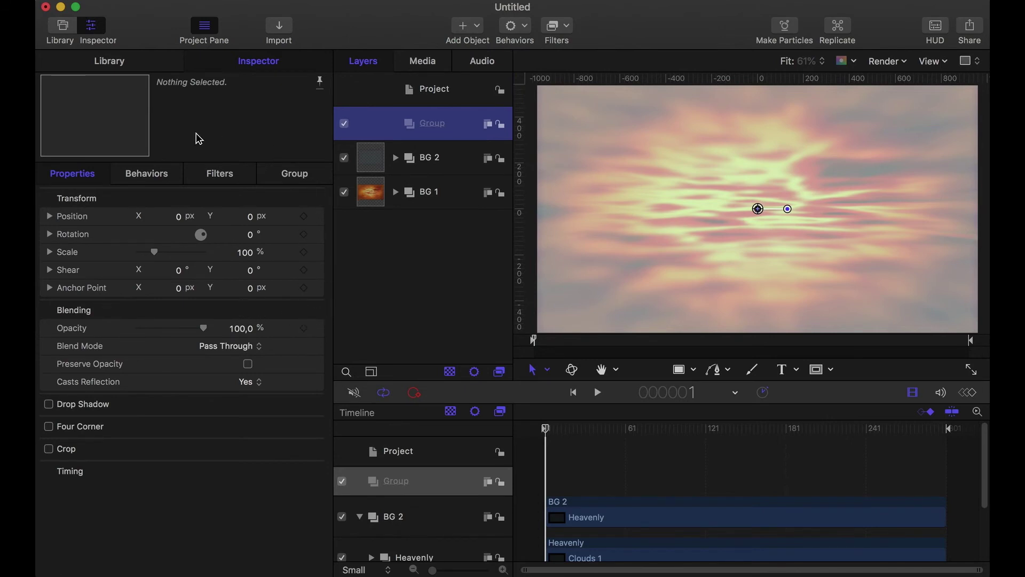
Add the Gravity Phone particle emitter from the Library to the new empty group
left_click(118, 65)
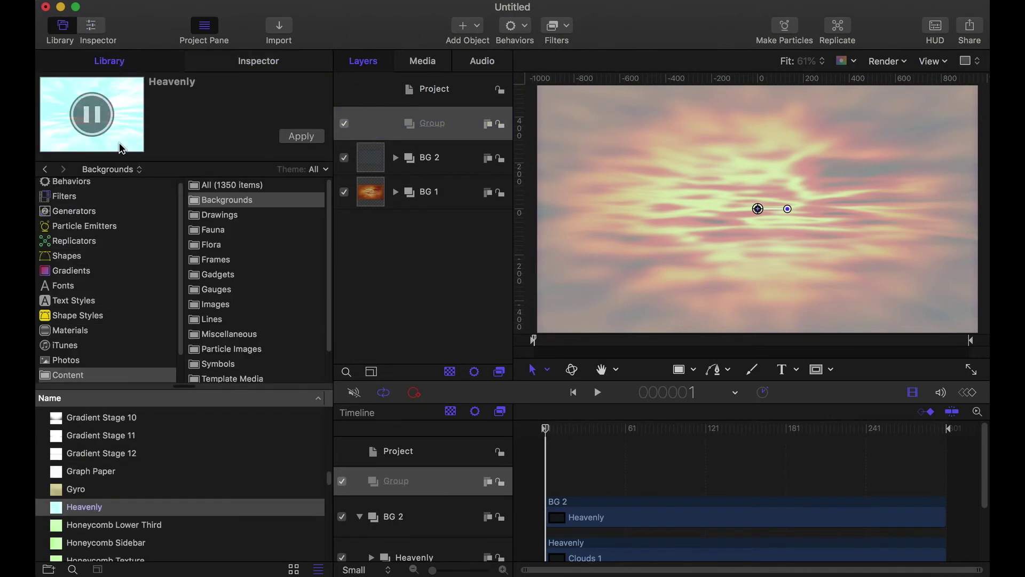
left_click(96, 227)
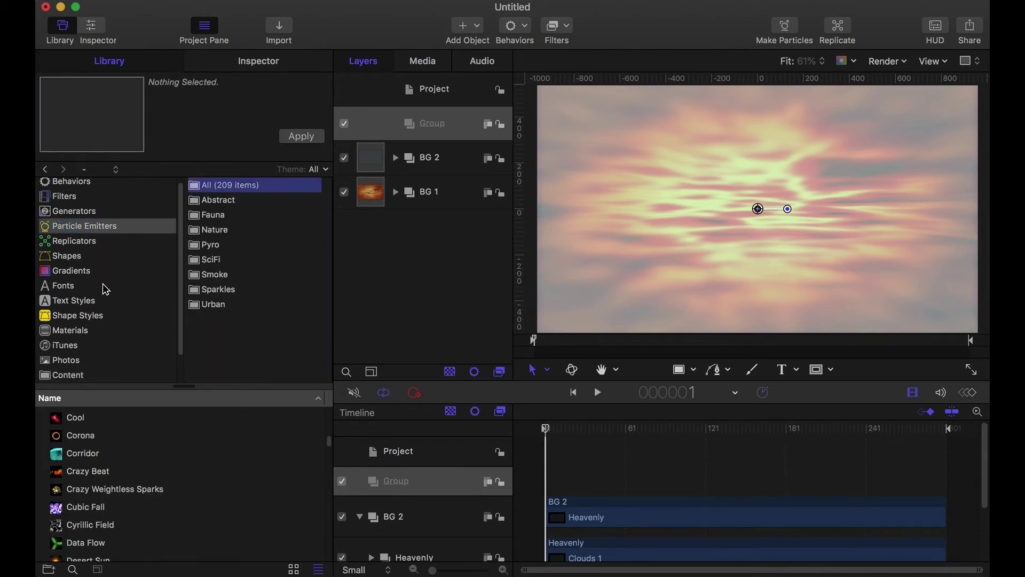
scroll(169, 487, "down", 15)
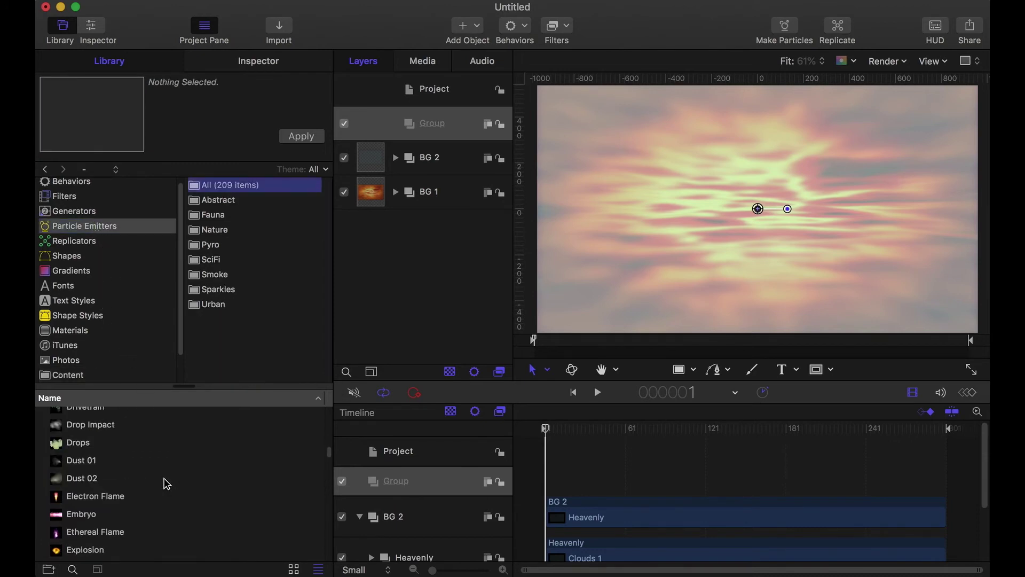
scroll(169, 485, "down", 10)
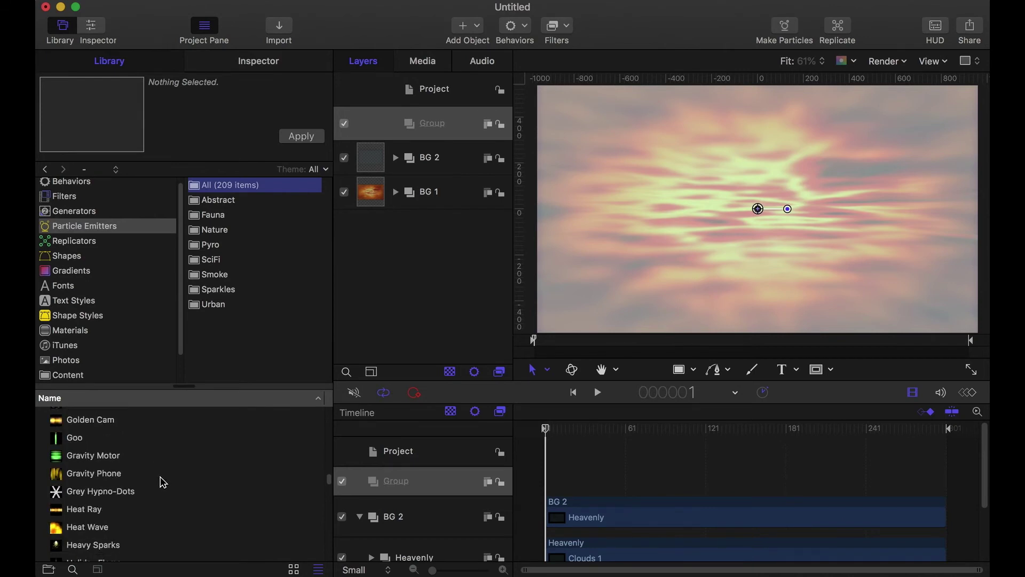
scroll(170, 483, "down", 1)
left_click(83, 460)
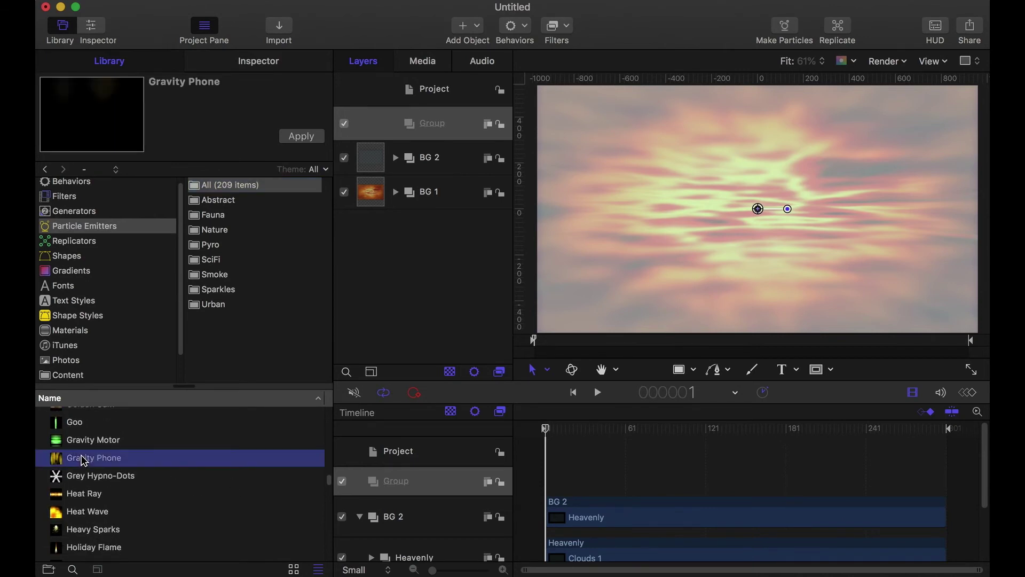
left_click_drag(89, 462, 430, 127)
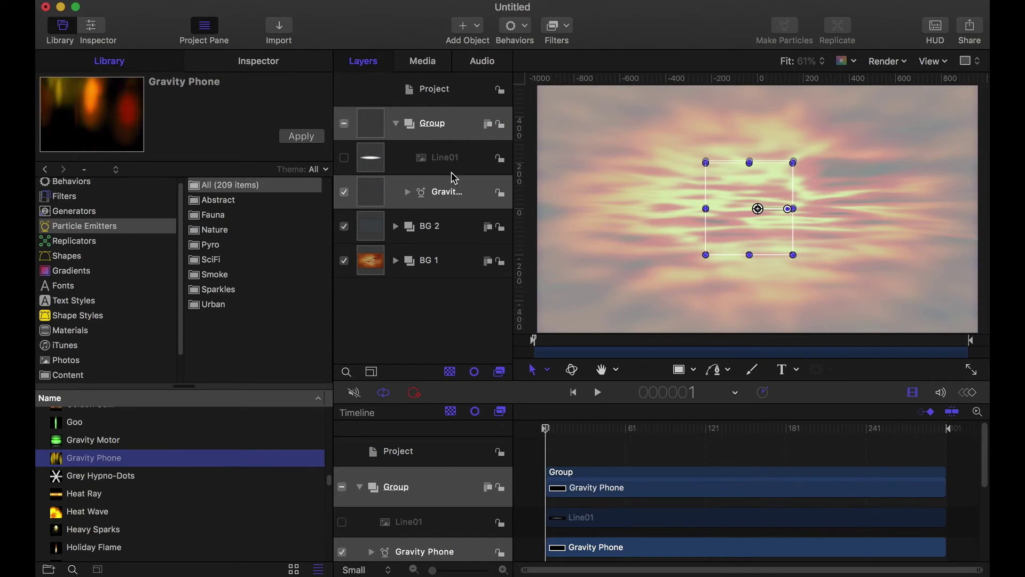
Select the Gravity Phone emitter, start playback from the first frame and show its emitter settings
left_click(480, 201)
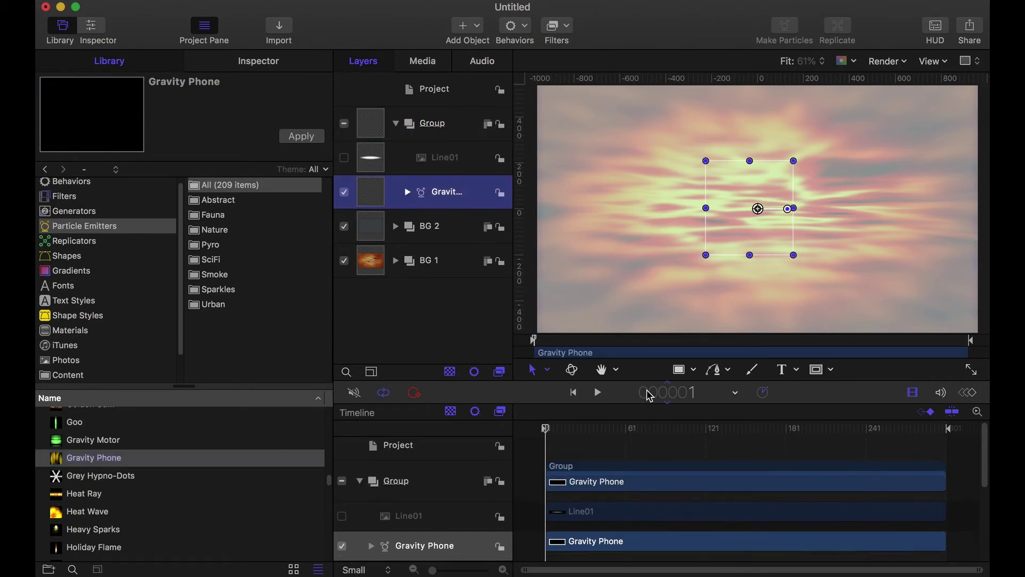
left_click(598, 394)
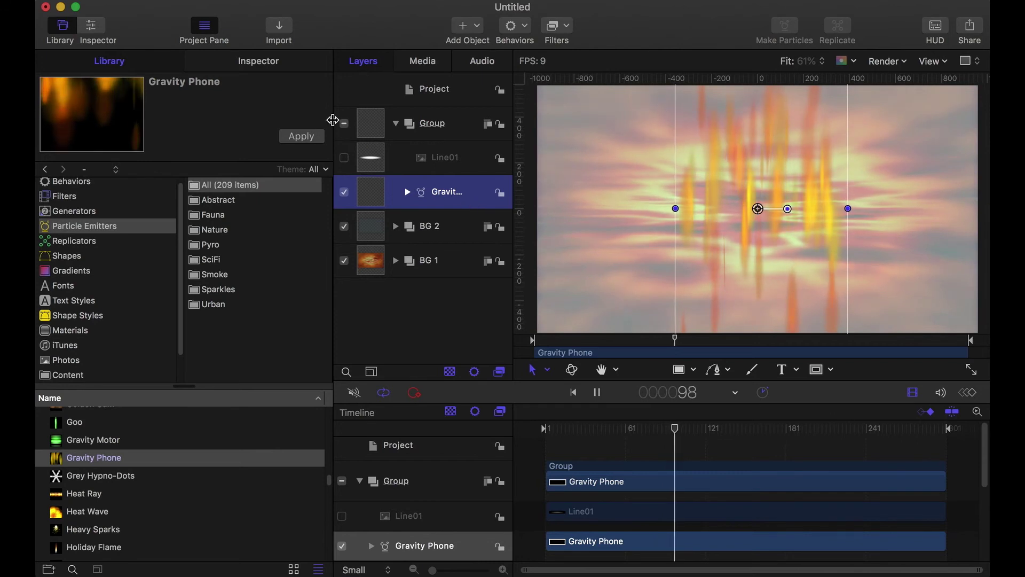
key("super+3")
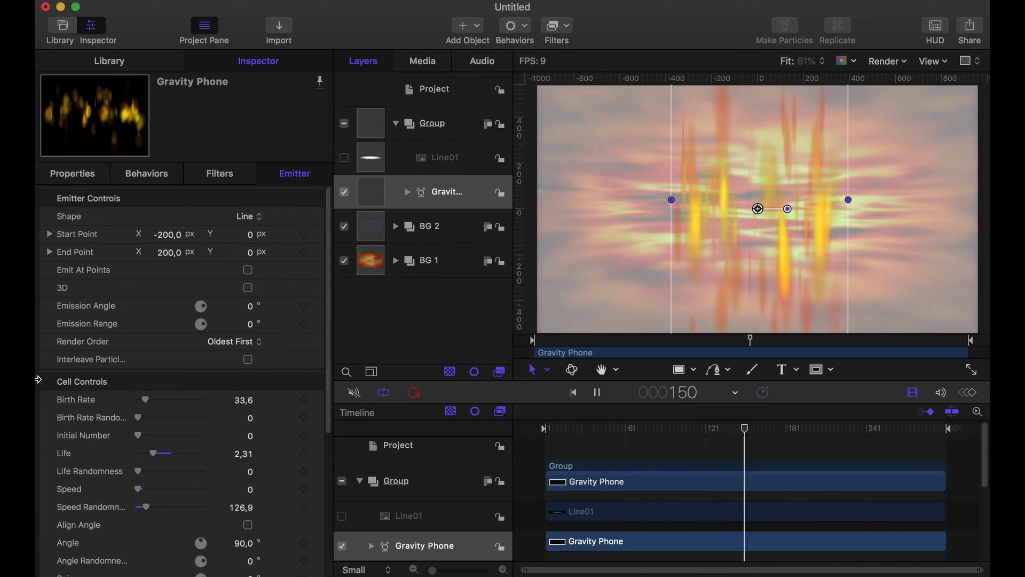
scroll(259, 454, "down", 8)
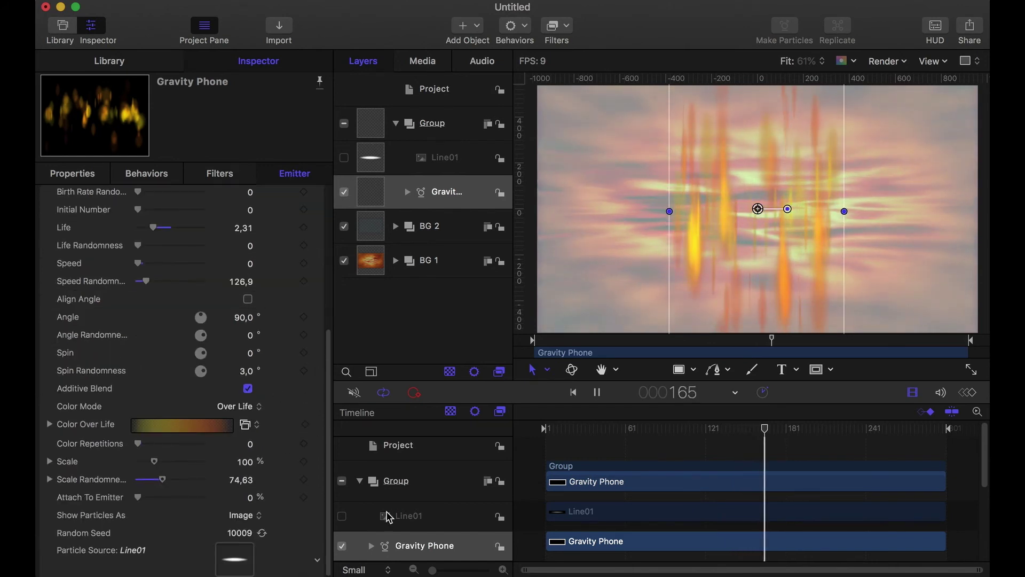
scroll(220, 339, "up", 8)
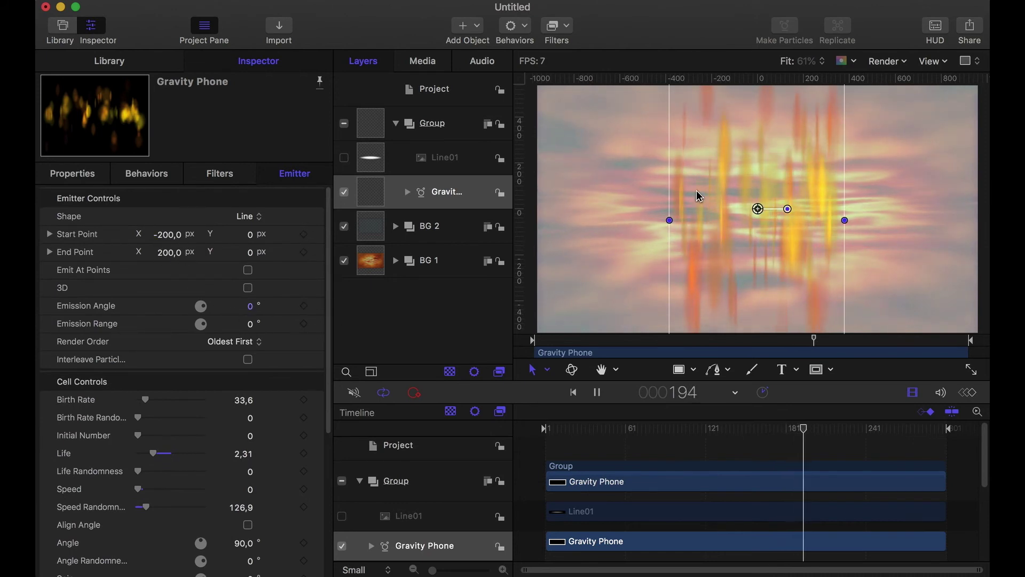
Set the X coordinates of the Gravity Phone emitter's line to -550 px for the start point and 550 px for the end point
left_click(170, 240)
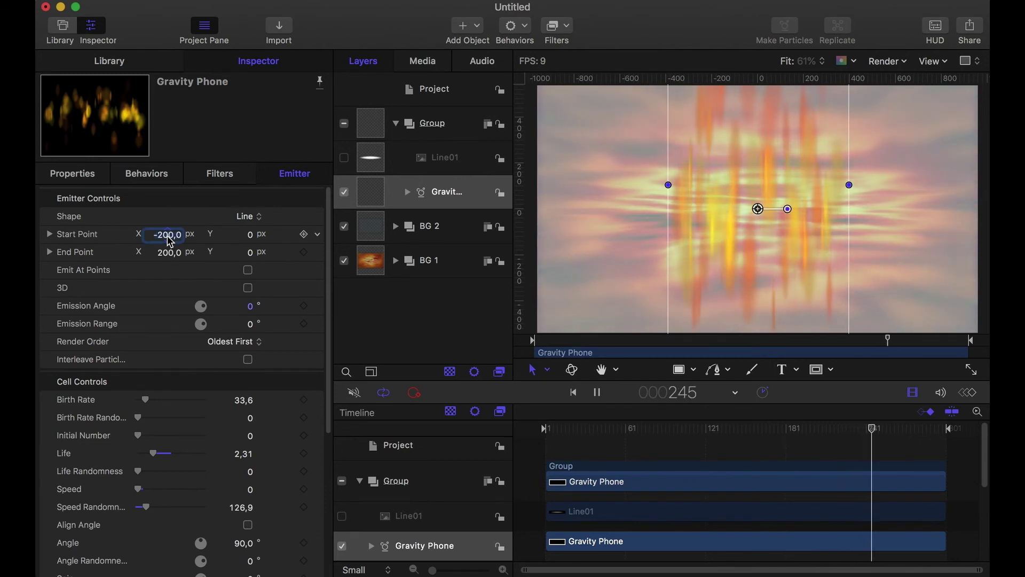
type("-")
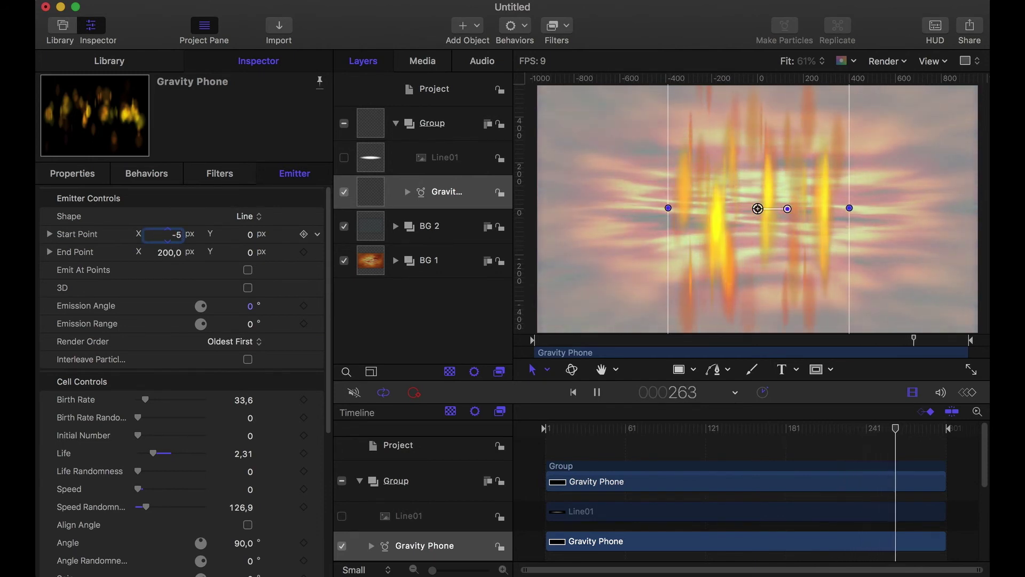
type("550")
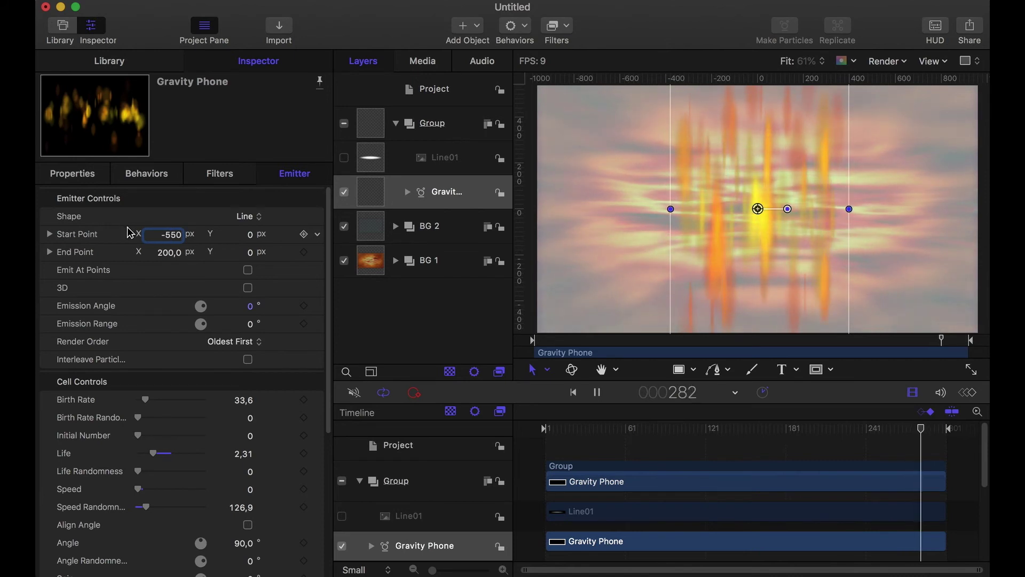
key("Return")
left_click(178, 261)
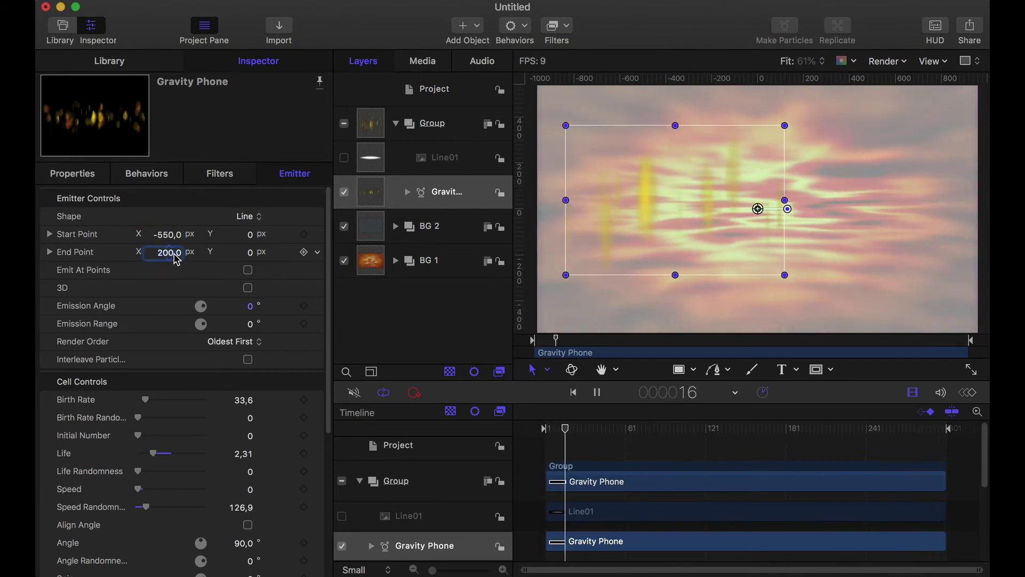
type("55")
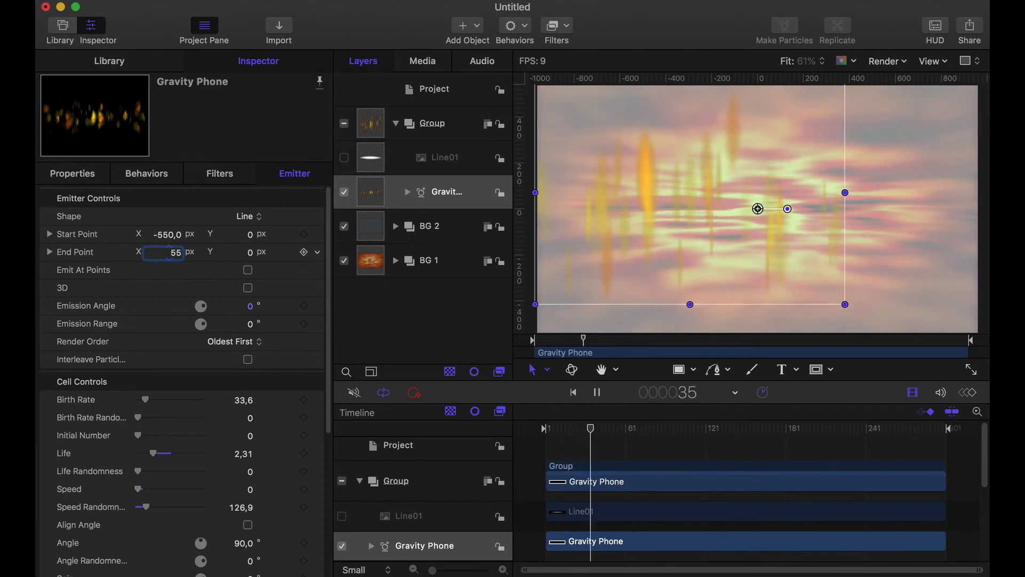
type("0")
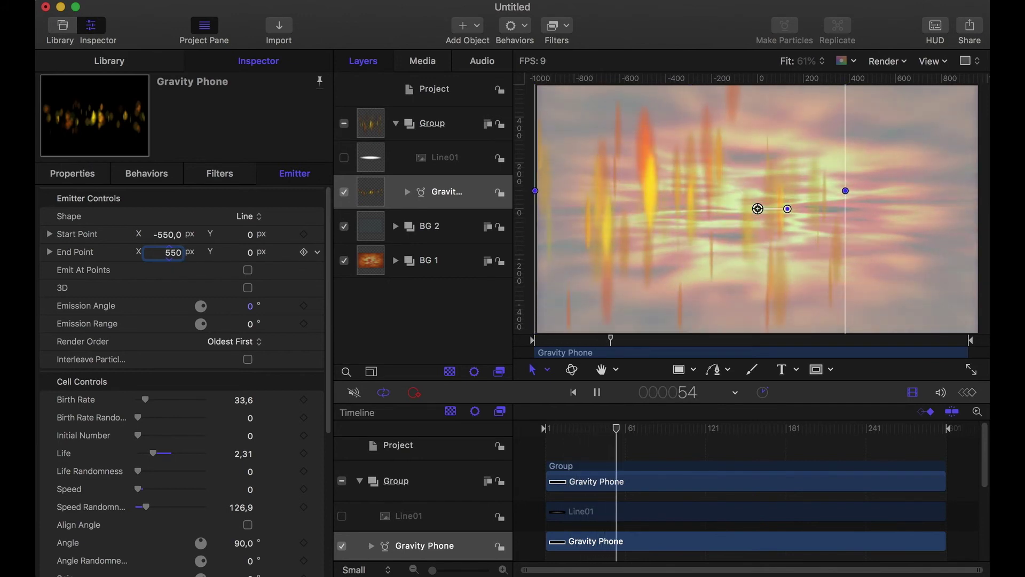
key("Return")
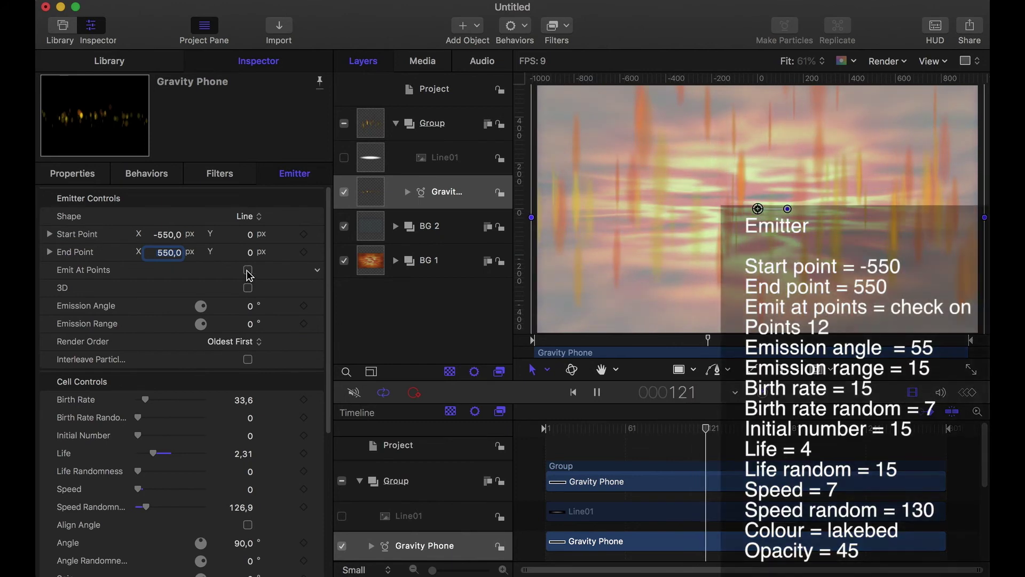
Make the Gravity Phone emitter emit at points and set the number of points to 12
left_click(248, 270)
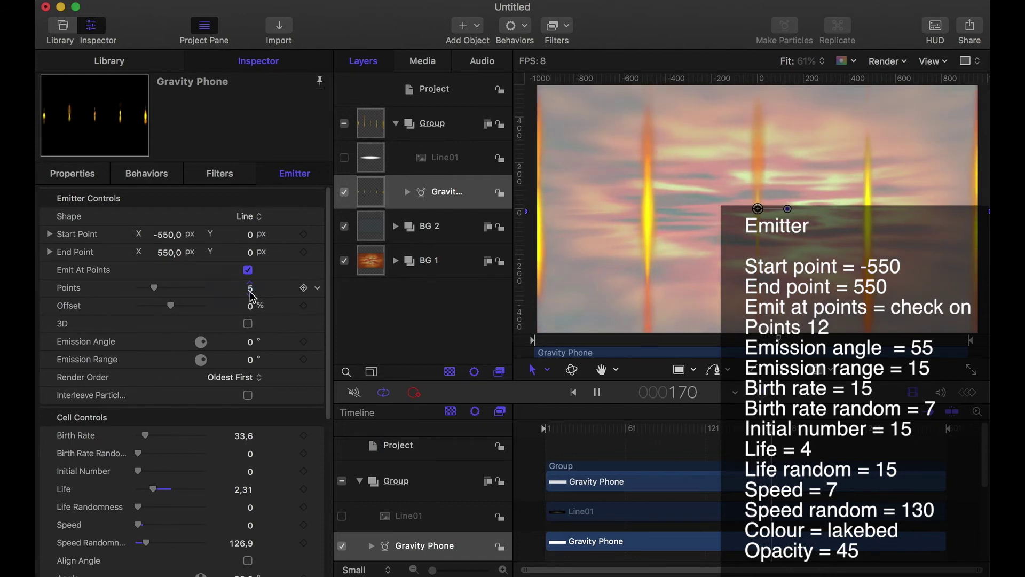
type("12")
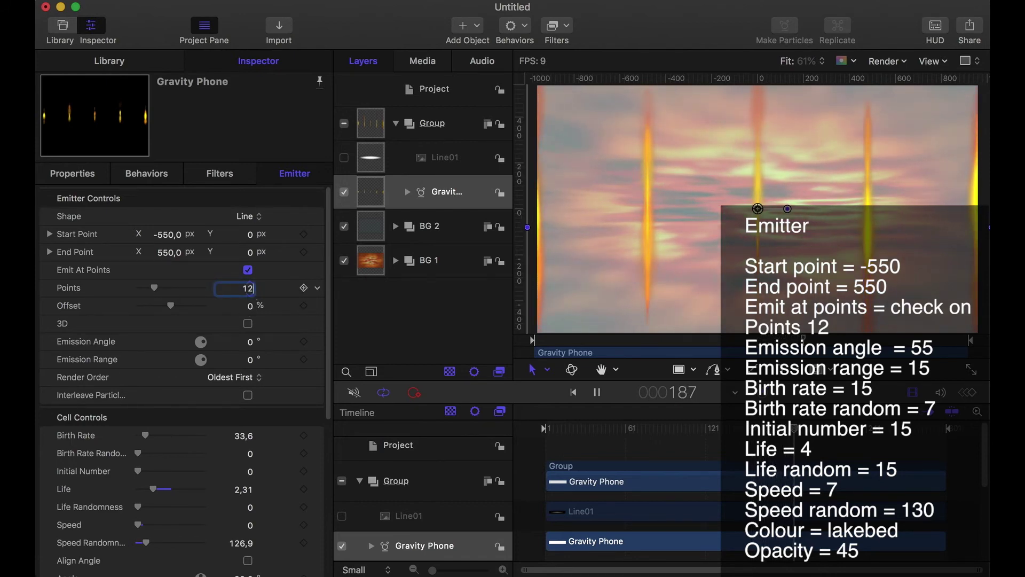
key("Return")
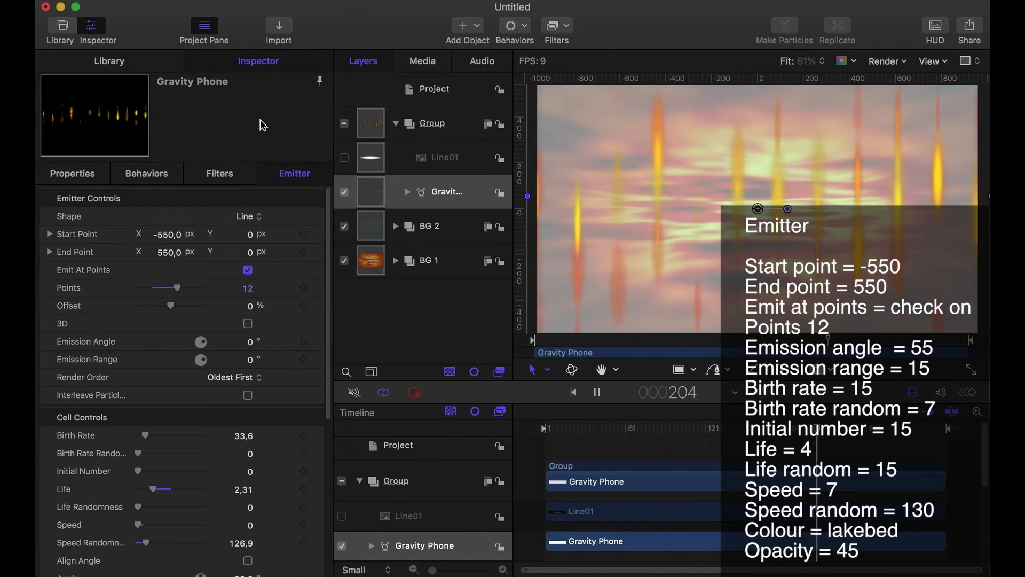
Set the emitter's emission angle to 55° and its emission range to 15°
scroll(248, 361, "down", 3)
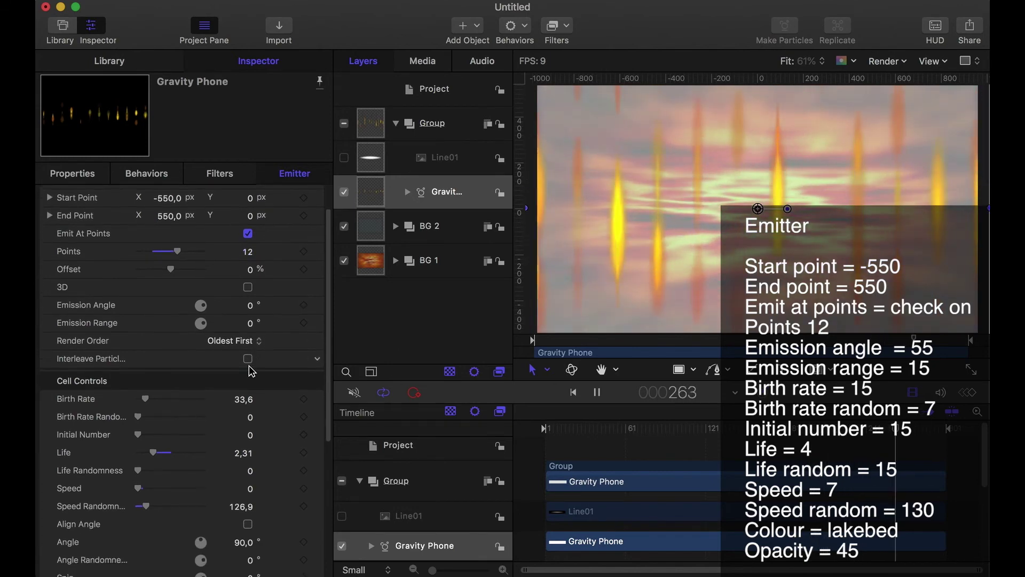
left_click(252, 305)
type("55")
key("Return")
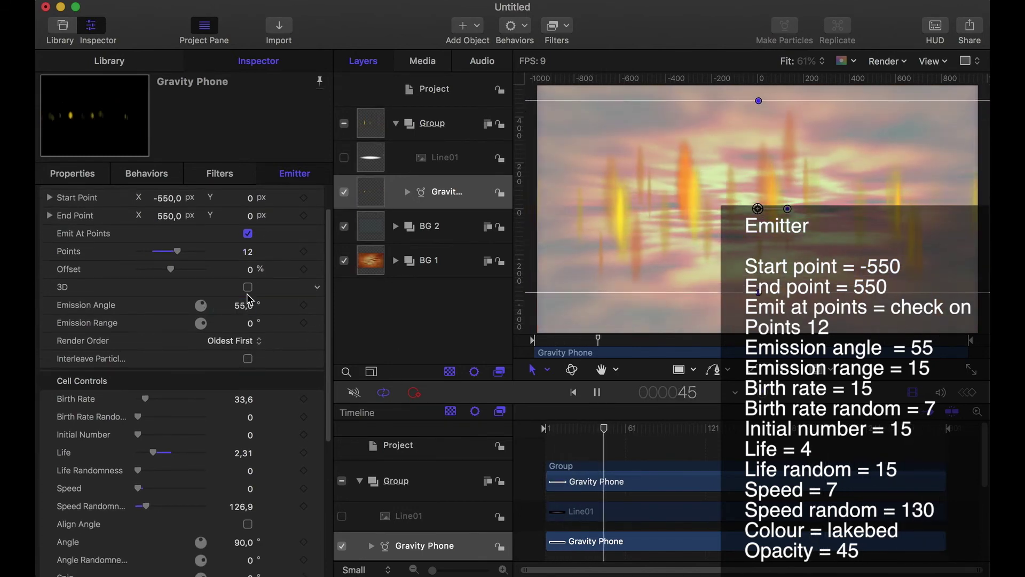
left_click(251, 323)
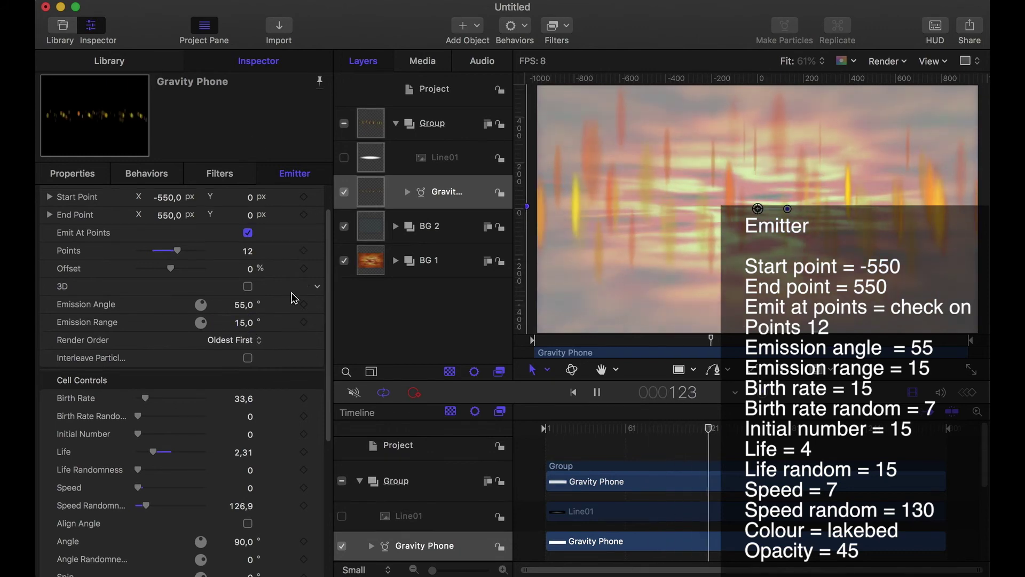
Set the emitter's birth rate to 15 and its birth rate randomness to 7
scroll(240, 279, "down", 5)
left_click(243, 230)
type("15")
key("Return")
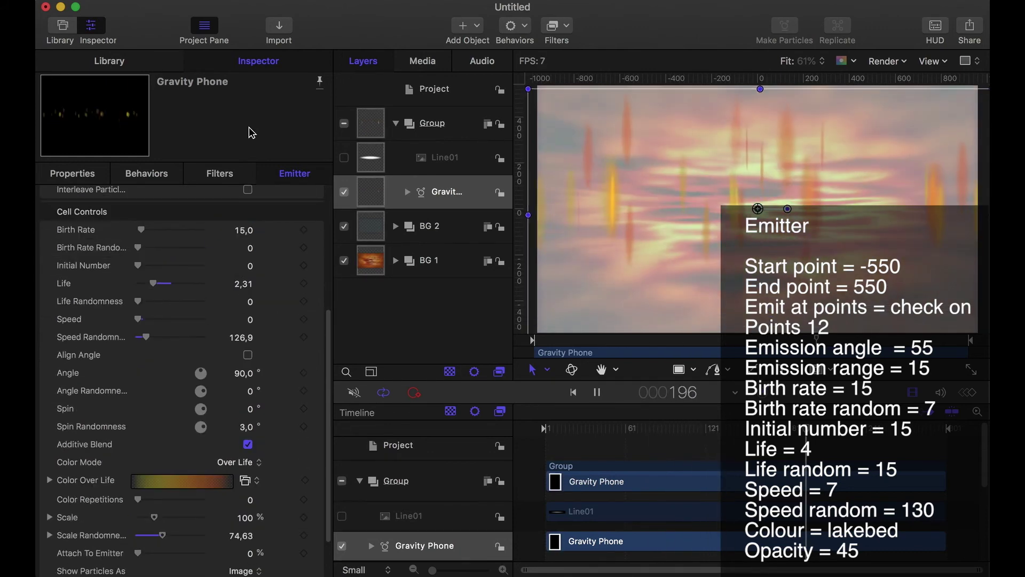
left_click(251, 248)
type("7")
key("Return")
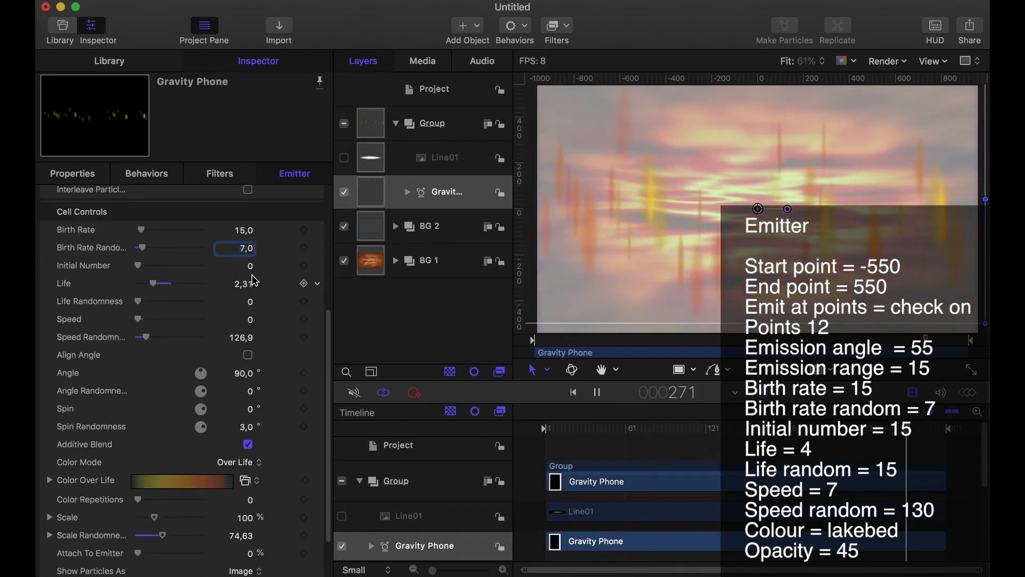
Set the particles' initial number to 15, life to 4 and life randomness to 15
left_click(250, 265)
type("15,")
key("Tab")
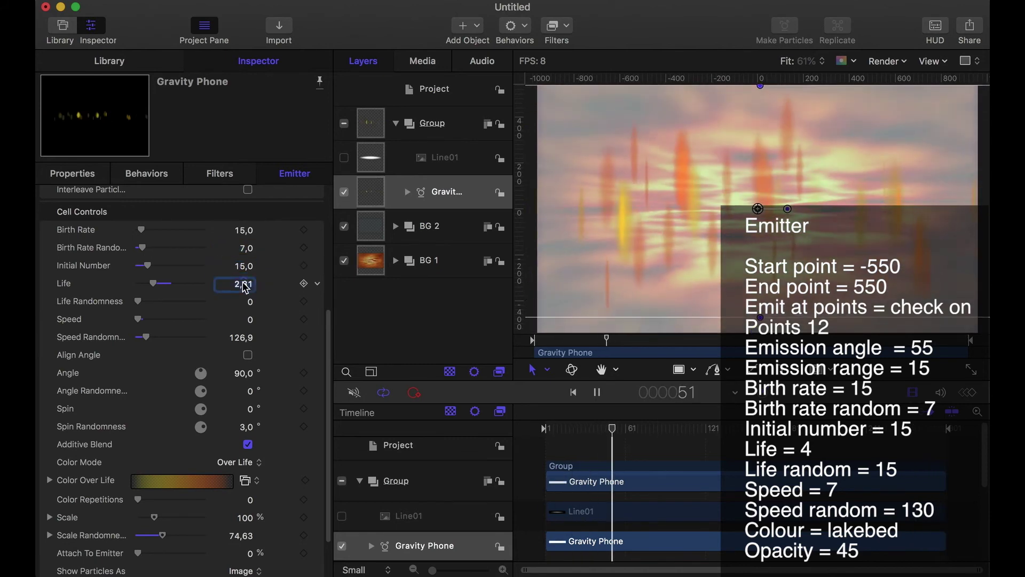
type("4")
key("Return")
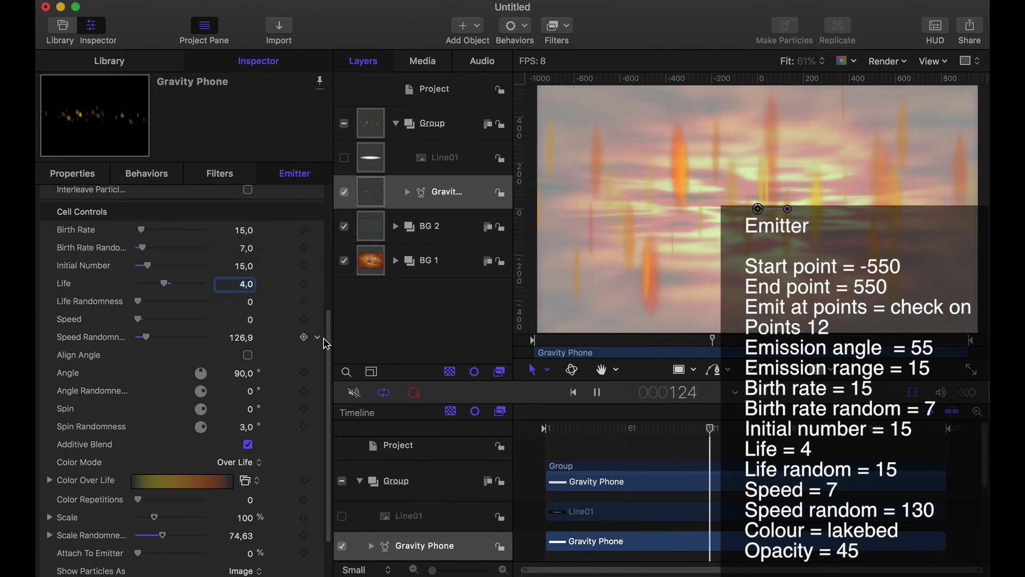
left_click(252, 307)
type("15")
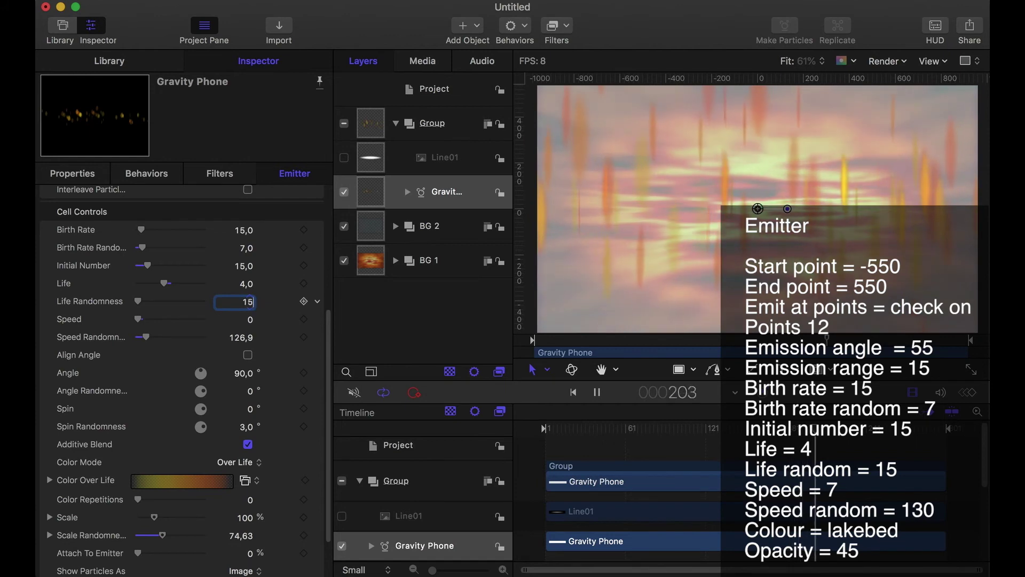
key("Return")
Set the particles' speed to 7 and speed randomness to 130
left_click(252, 319)
type("7")
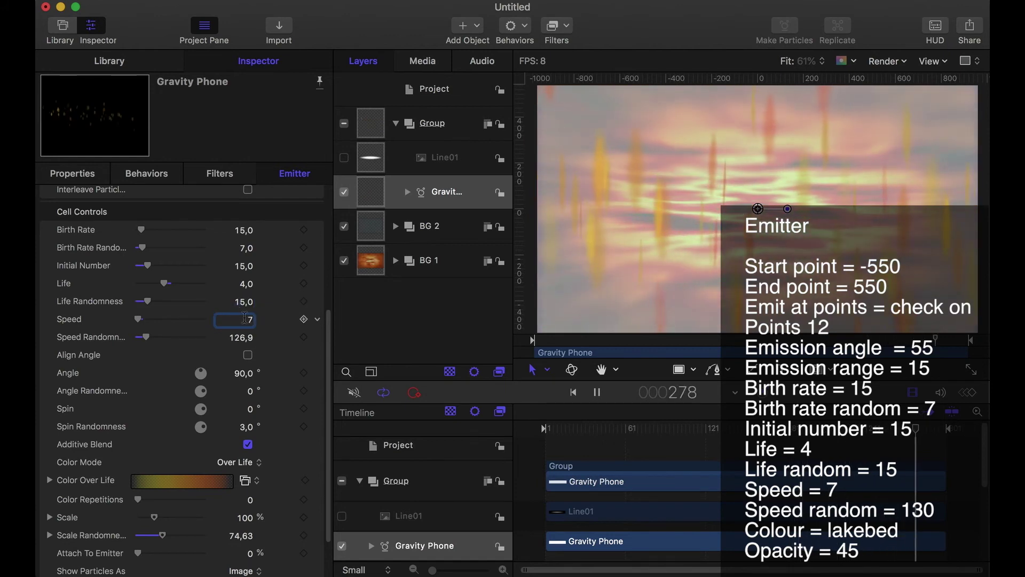
key("Tab")
type("130")
key("Return")
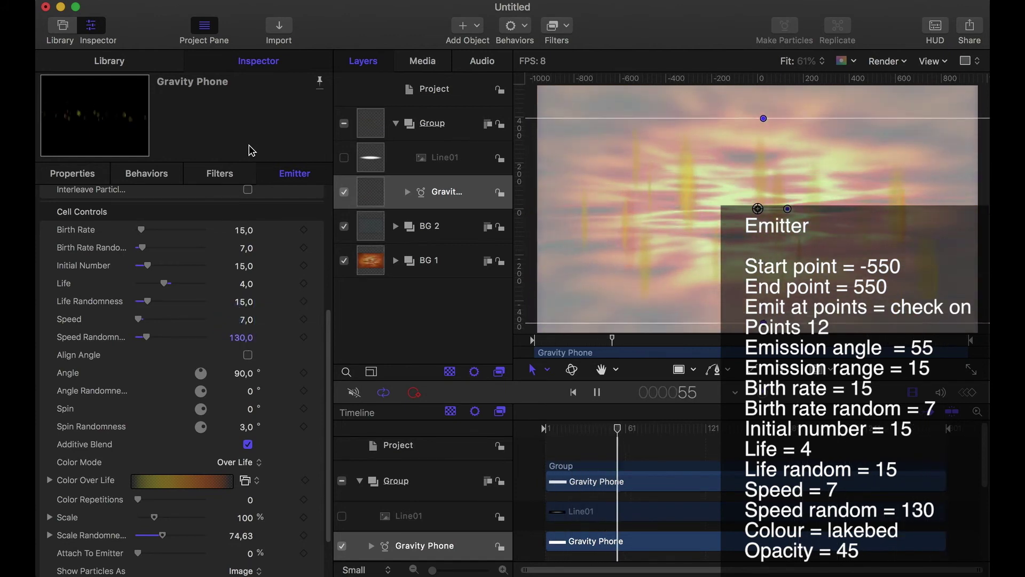
Try a particle scale of 58% with a scale randomness of 83, and undo both changes
scroll(265, 385, "down", 3)
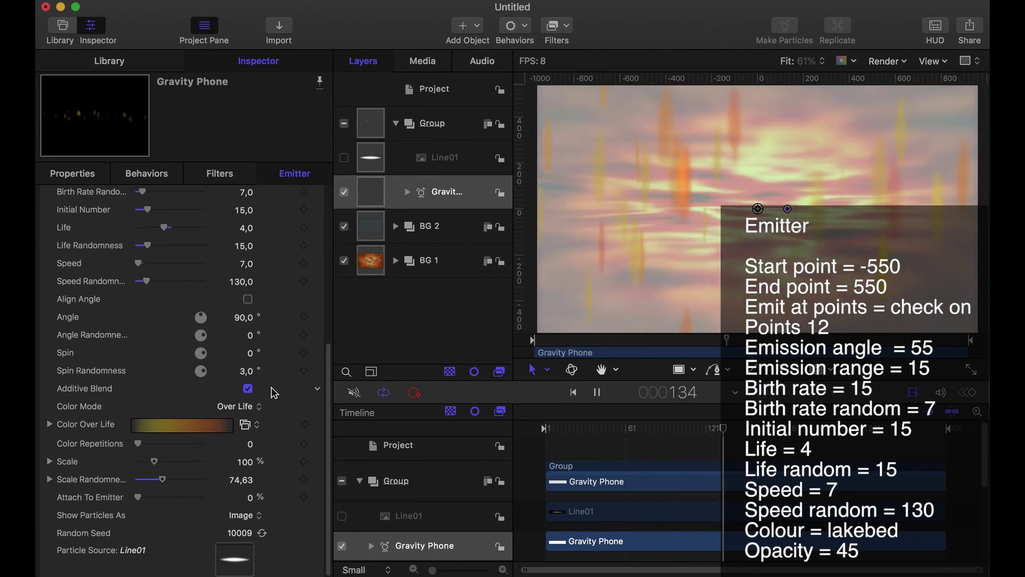
left_click(248, 468)
key("Return")
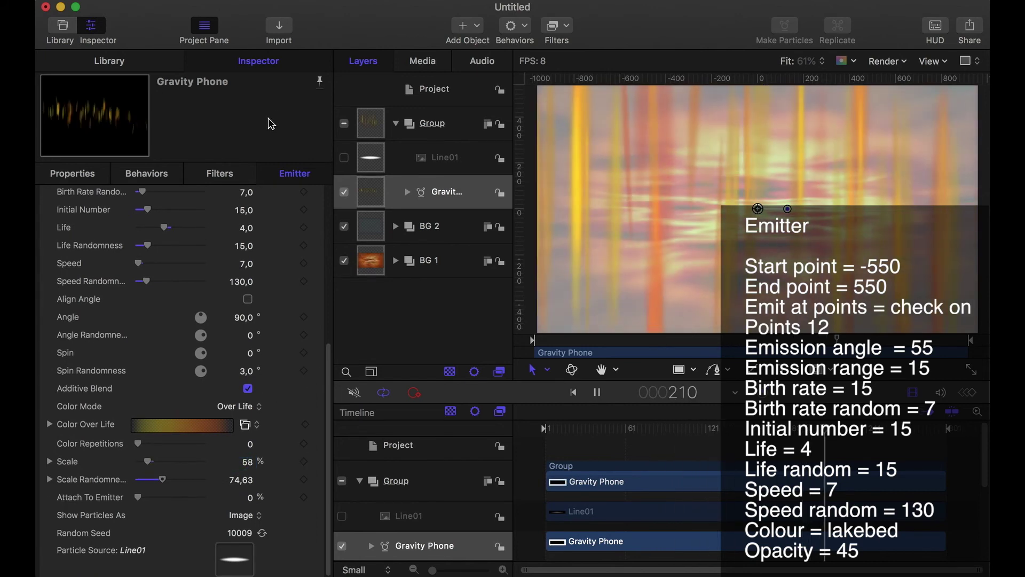
left_click(239, 480)
type("83")
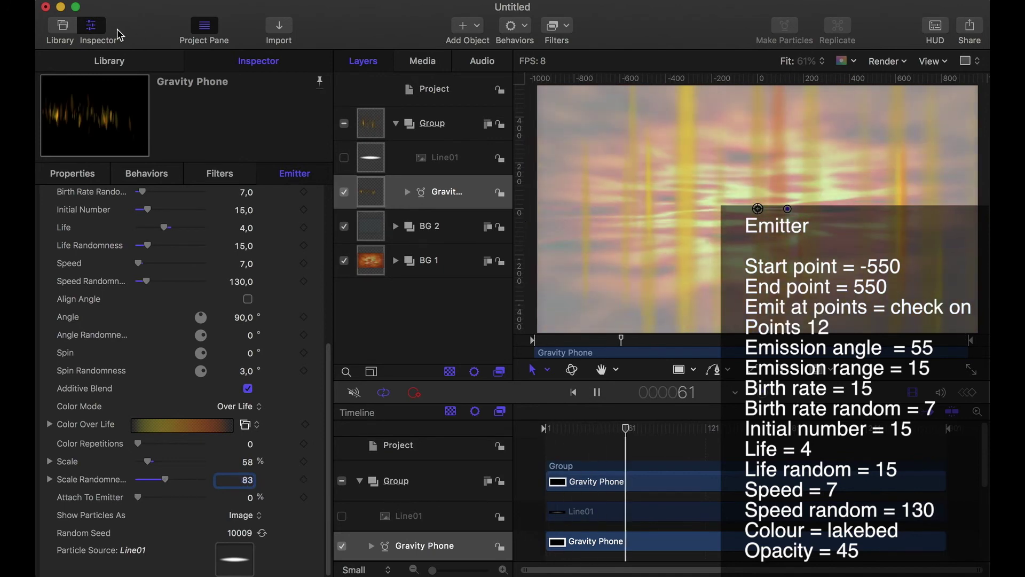
key("super+z")
key("super+z")
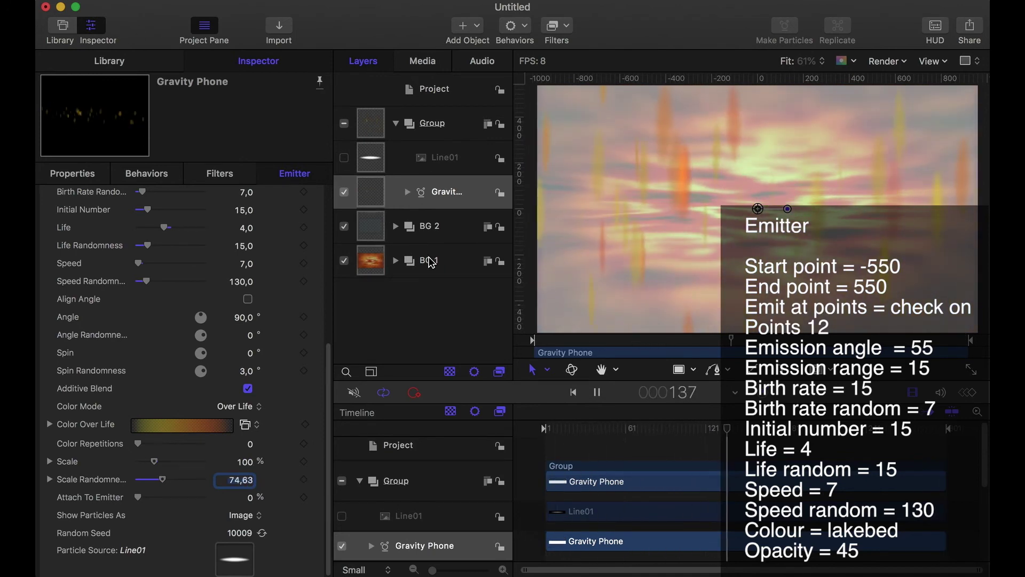
Apply the Lakebed gradient preset to the emitter's Color Over Life
left_click(246, 425)
left_click(277, 377)
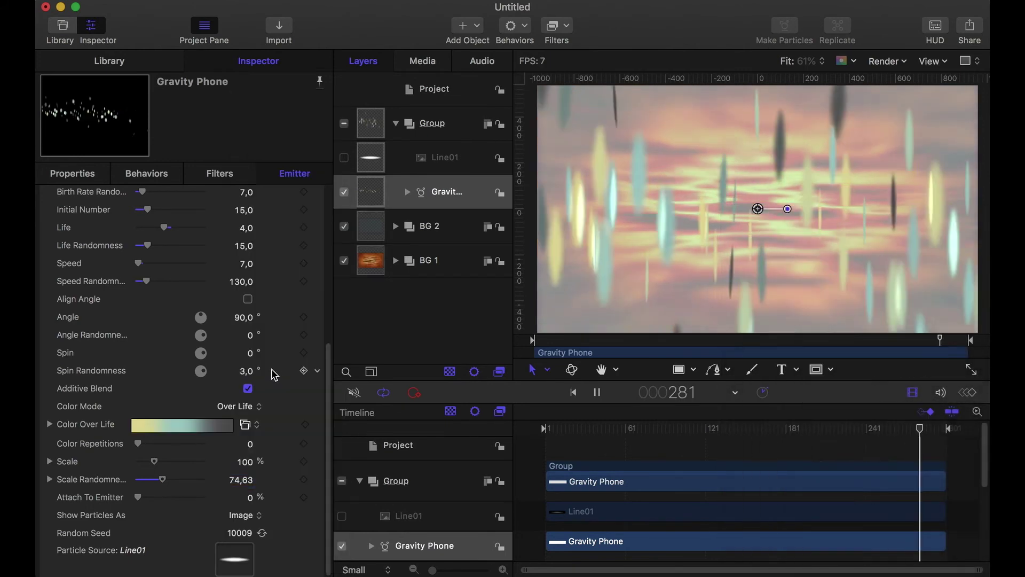
scroll(262, 411, "up", 5)
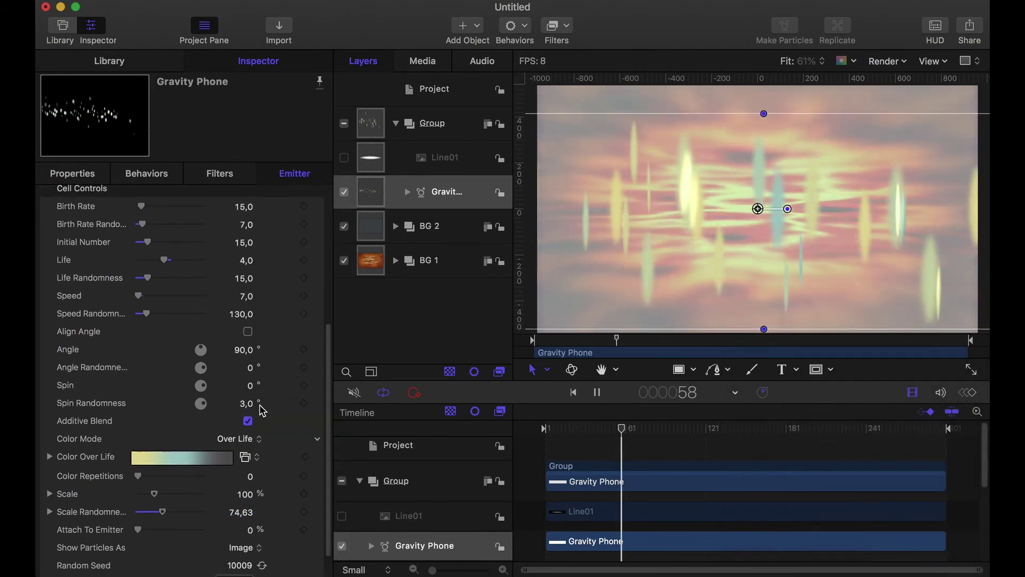
scroll(251, 427, "down", 5)
left_click_drag(155, 461, 179, 479)
Lower the Gravity Phone emitter's opacity to about 46,5% and collapse the group that contains it
left_click(73, 176)
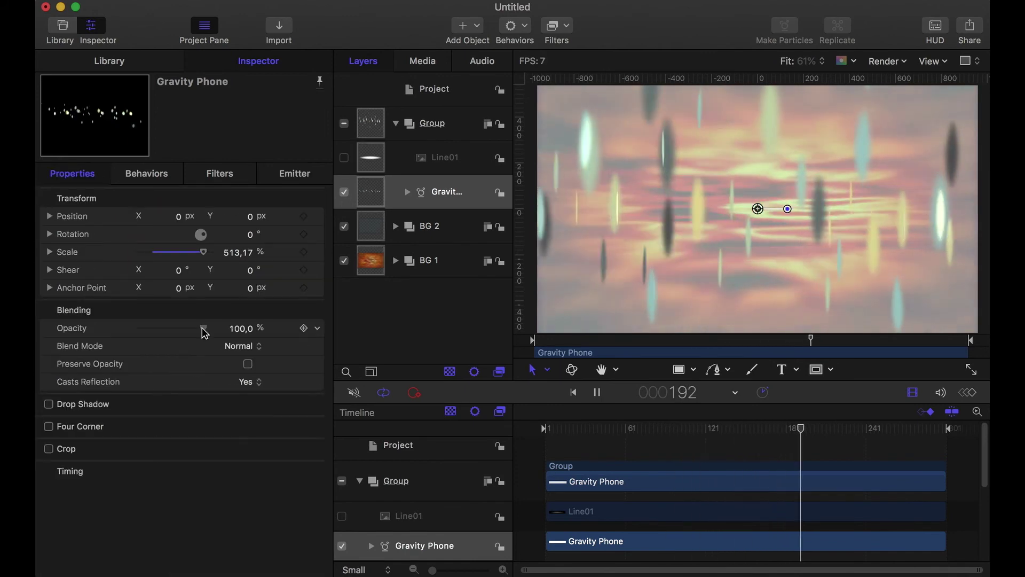
left_click_drag(204, 328, 169, 404)
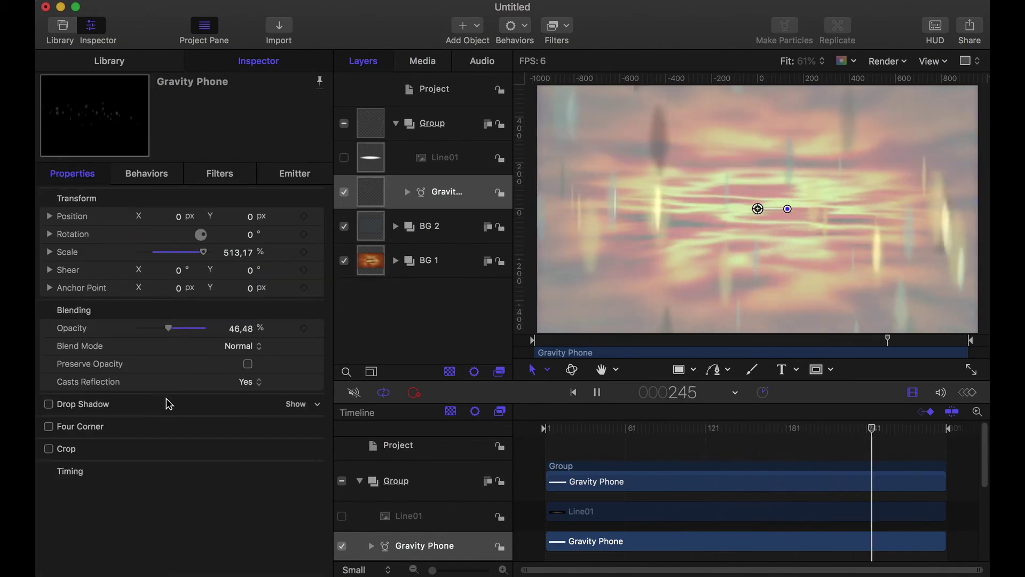
left_click(395, 123)
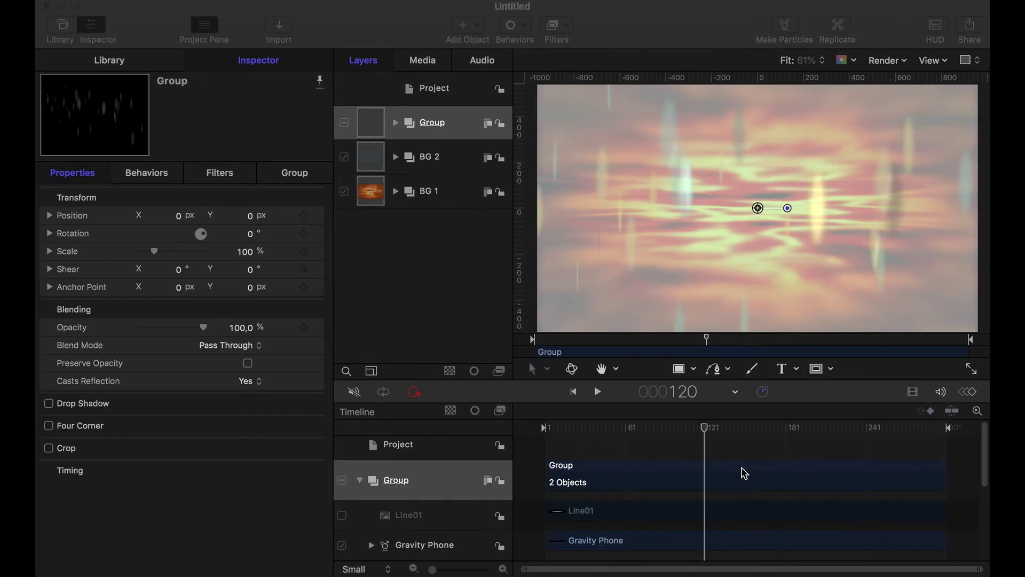
left_click(427, 92)
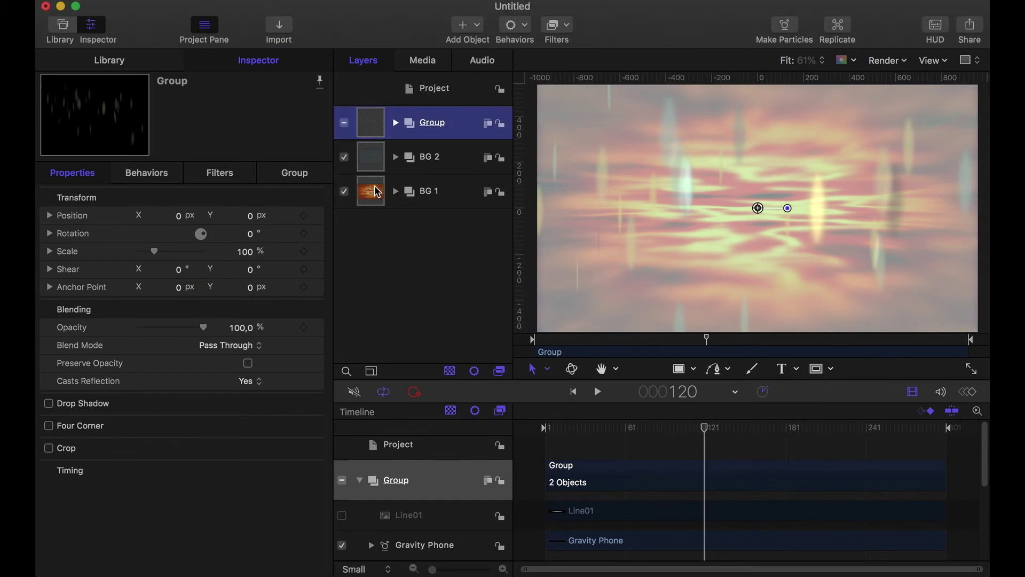
Add a new empty group above the others and rename the existing particle group as Emitter
left_click(454, 94)
left_click(478, 31)
left_click(482, 43)
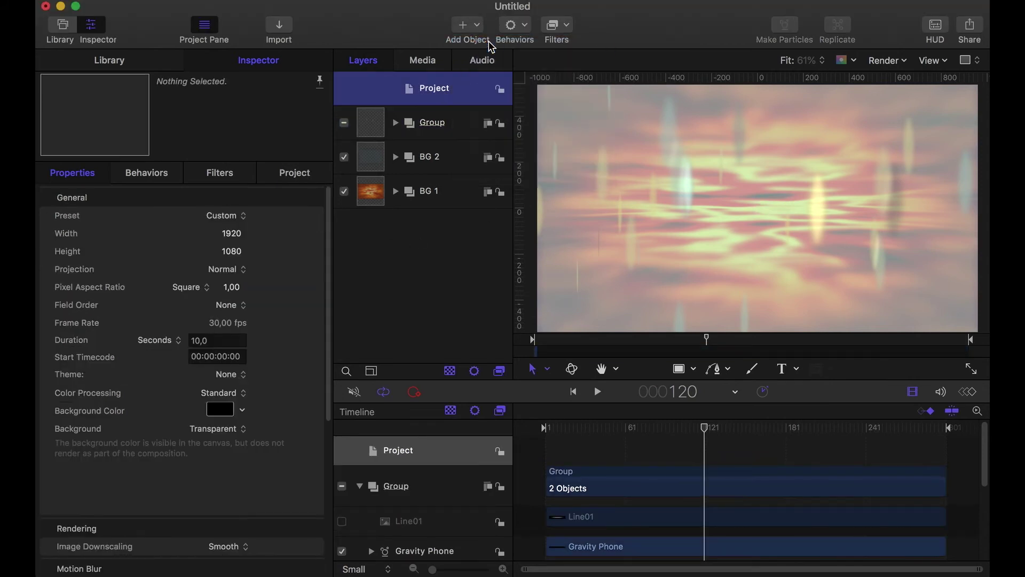
left_click(438, 161)
left_click(437, 160)
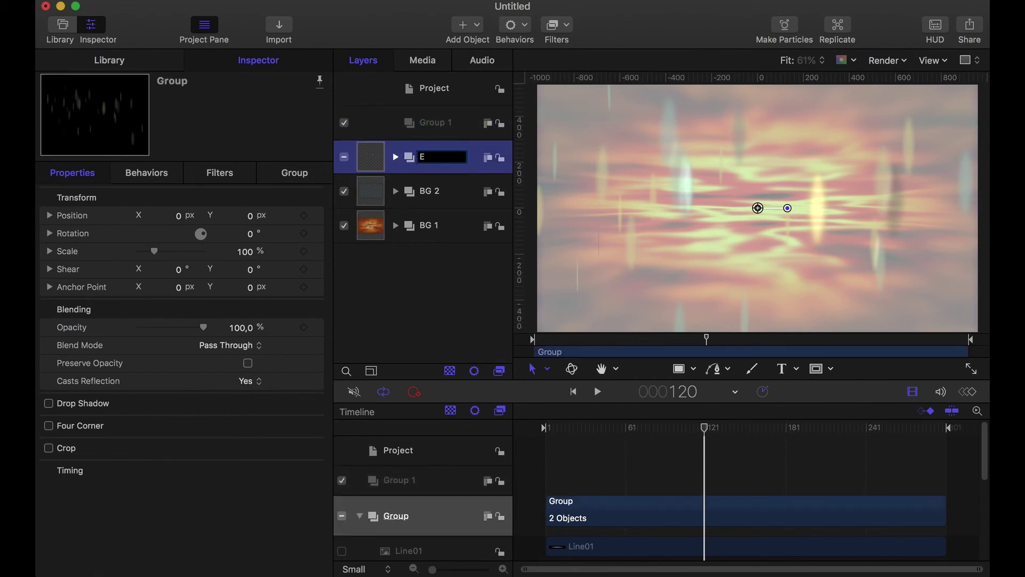
type("mitter")
Rename the empty Group 1 above Emitter as Text
left_click(437, 130)
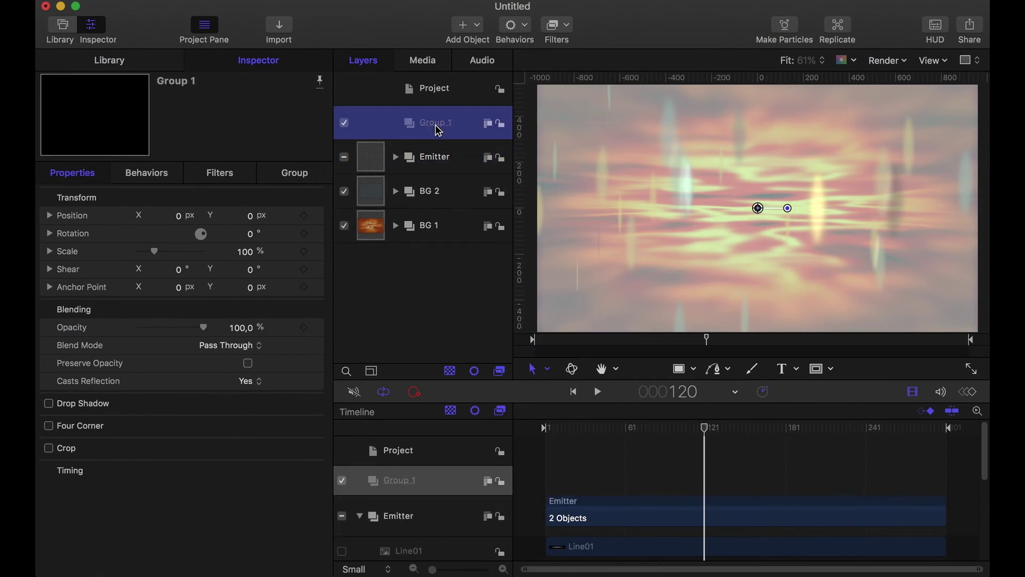
left_click(435, 125)
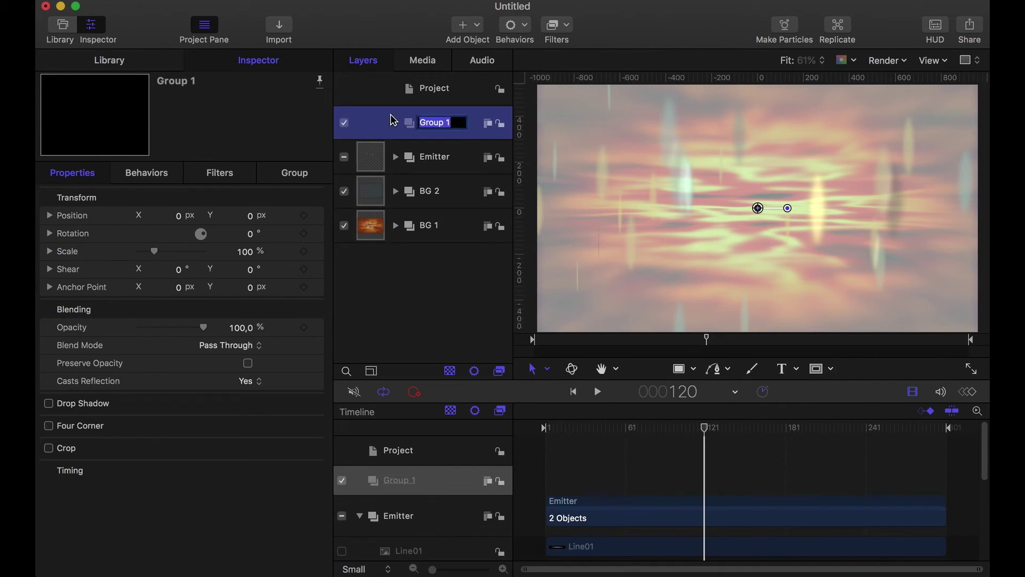
type("Text")
left_click(414, 187)
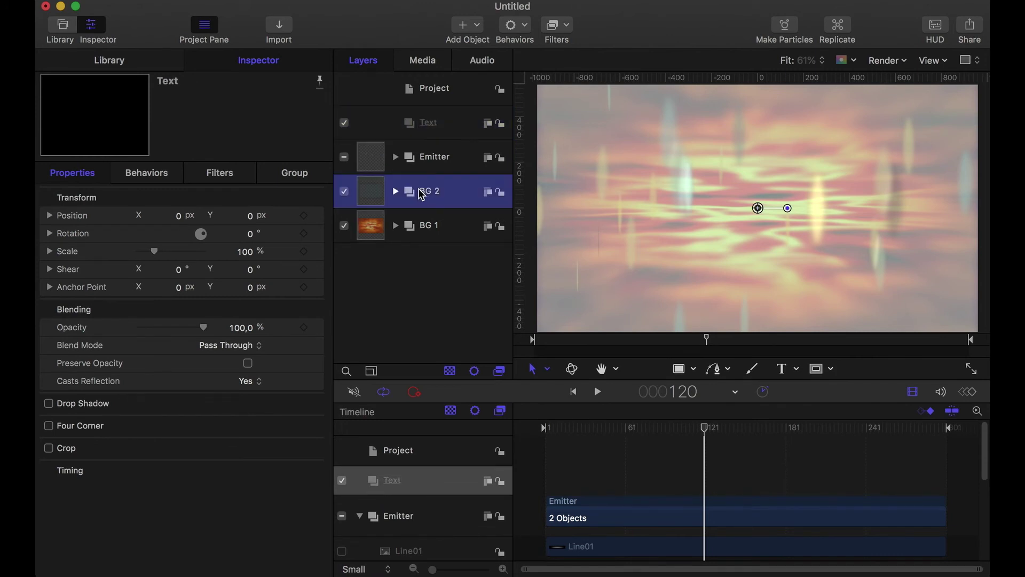
Import apple_logo_PNG19690 from the essential files folder into the Text group
left_click(451, 128)
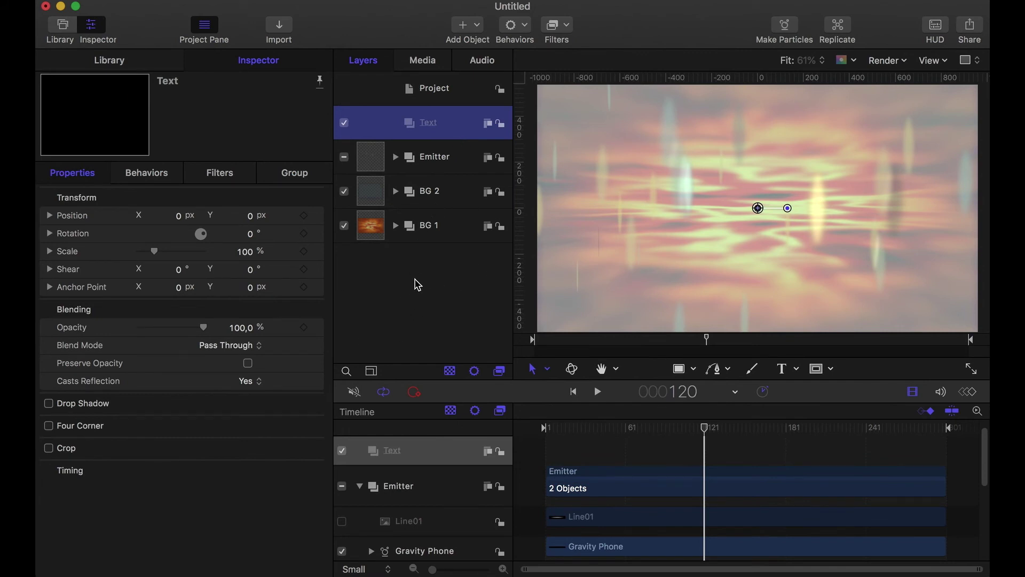
left_click(275, 28)
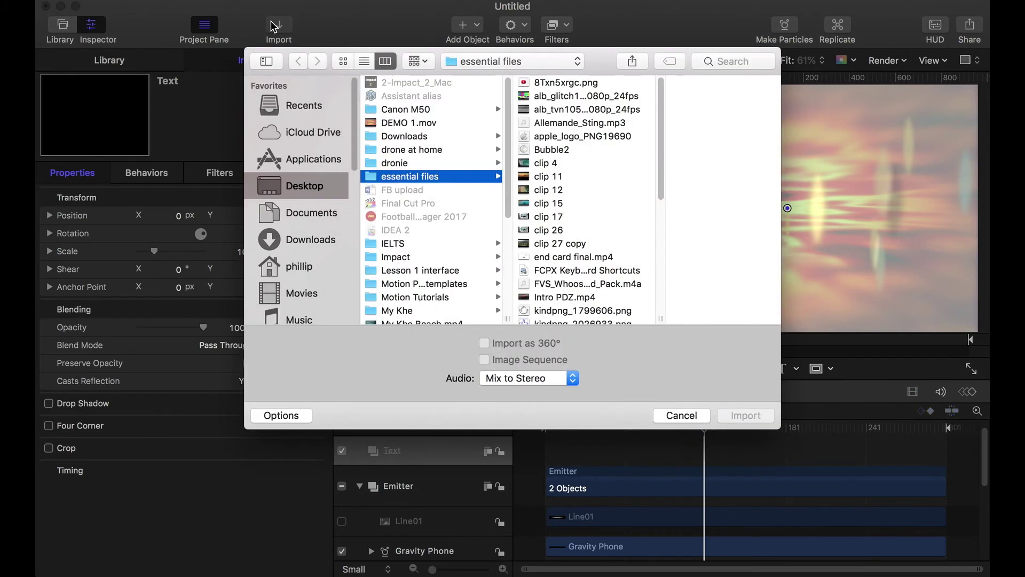
left_click(576, 137)
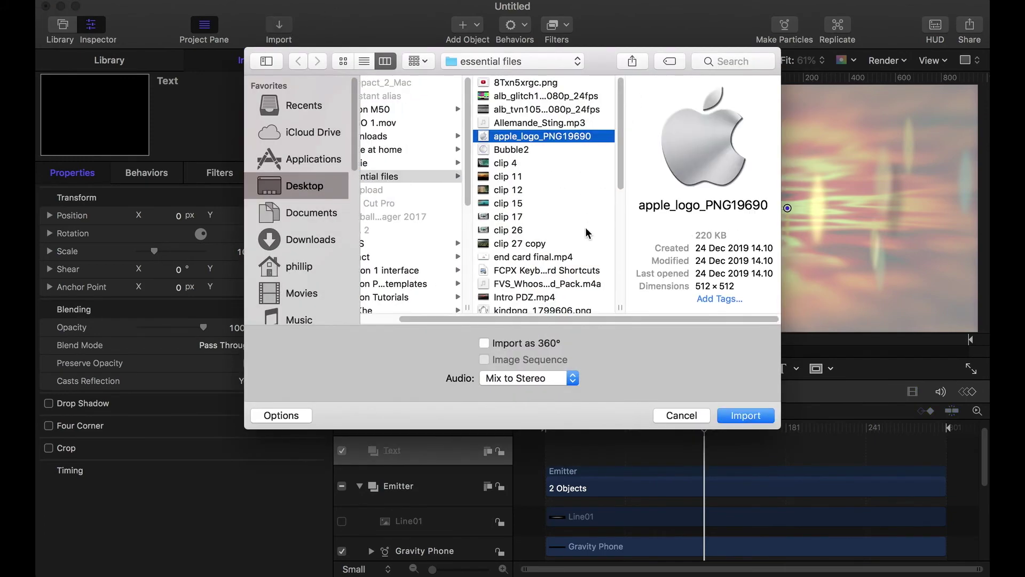
left_click(763, 419)
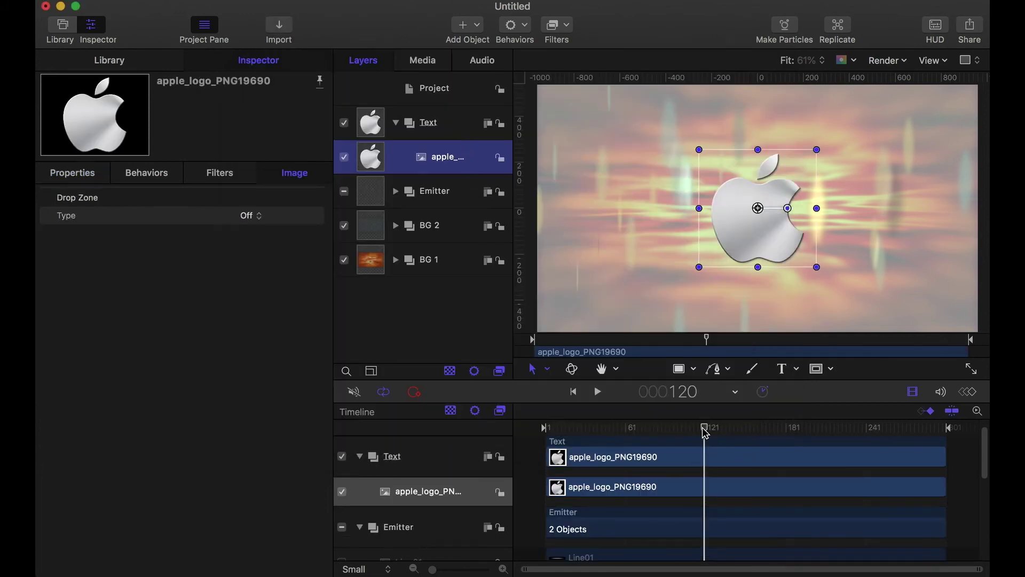
Add a text object reading "MOTION 5" over the apple logo, inside the Text group
left_click(433, 126)
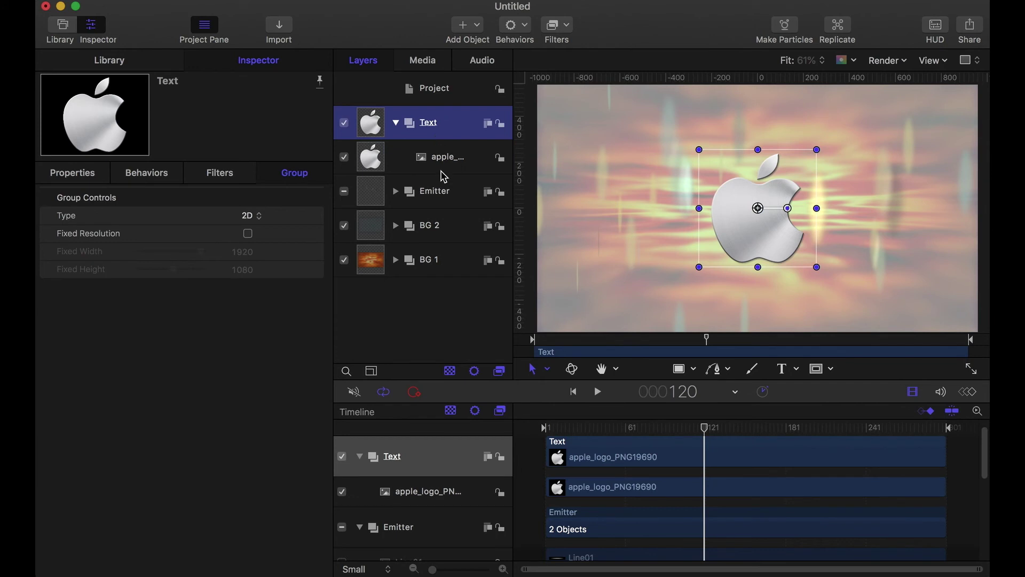
left_click(785, 376)
left_click(812, 390)
left_click(682, 204)
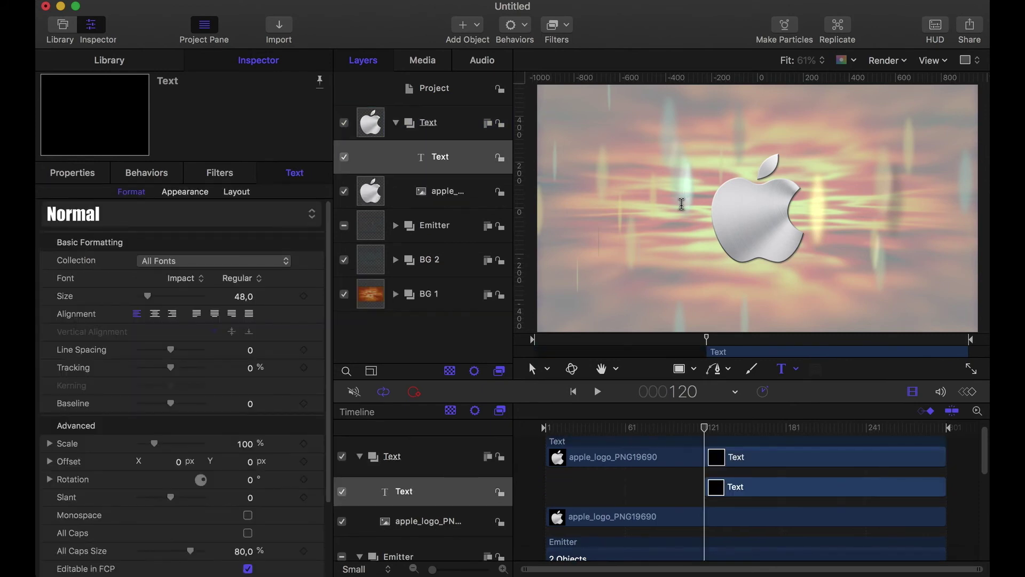
type("MOTION")
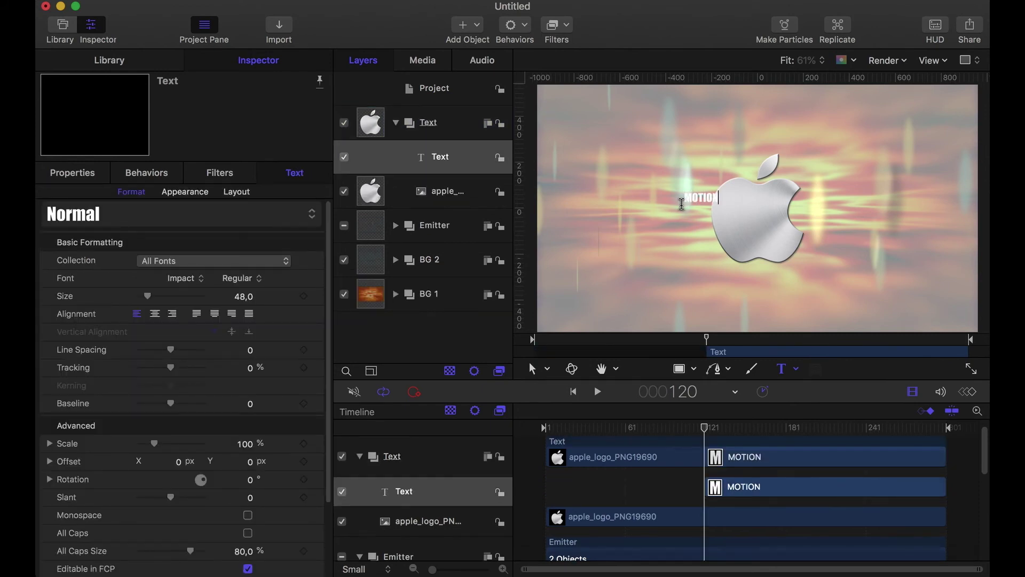
type(" 5")
key("Escape")
Scale the MOTION 5 text to 400% and move it to the centre of the logo, at about X -364, Y -75,5 px
left_click(94, 176)
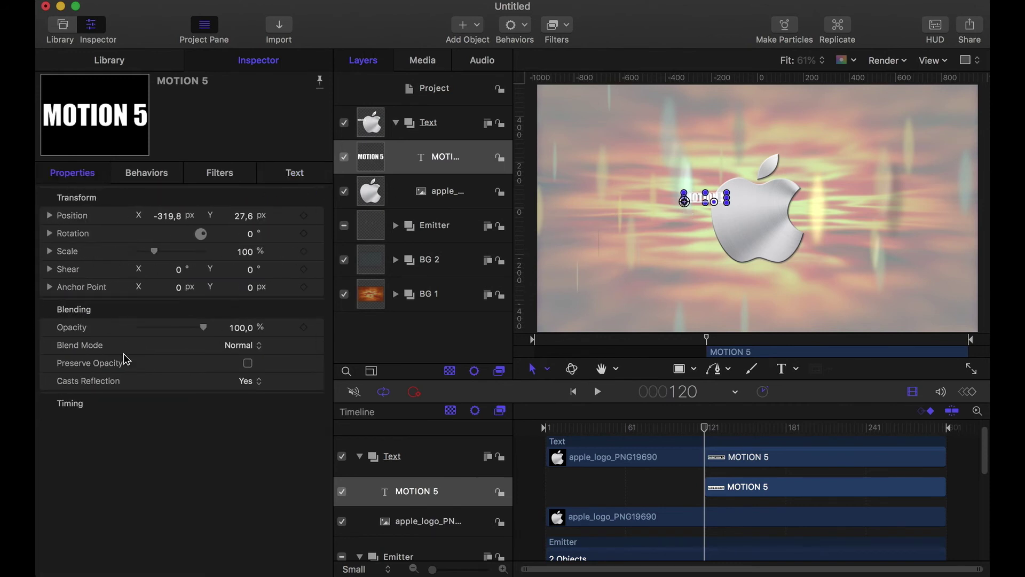
left_click_drag(155, 252, 250, 278)
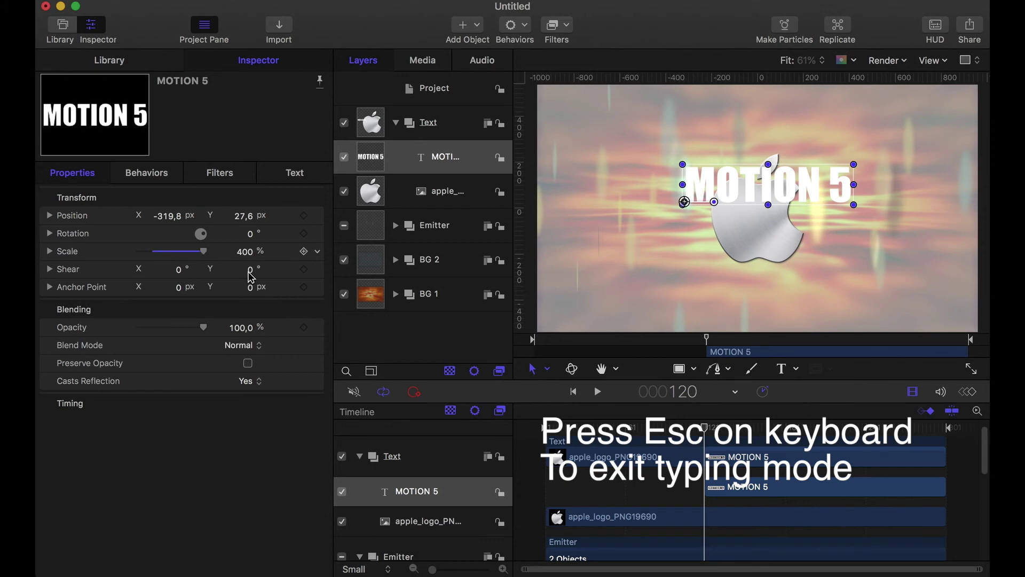
left_click_drag(246, 254, 244, 251)
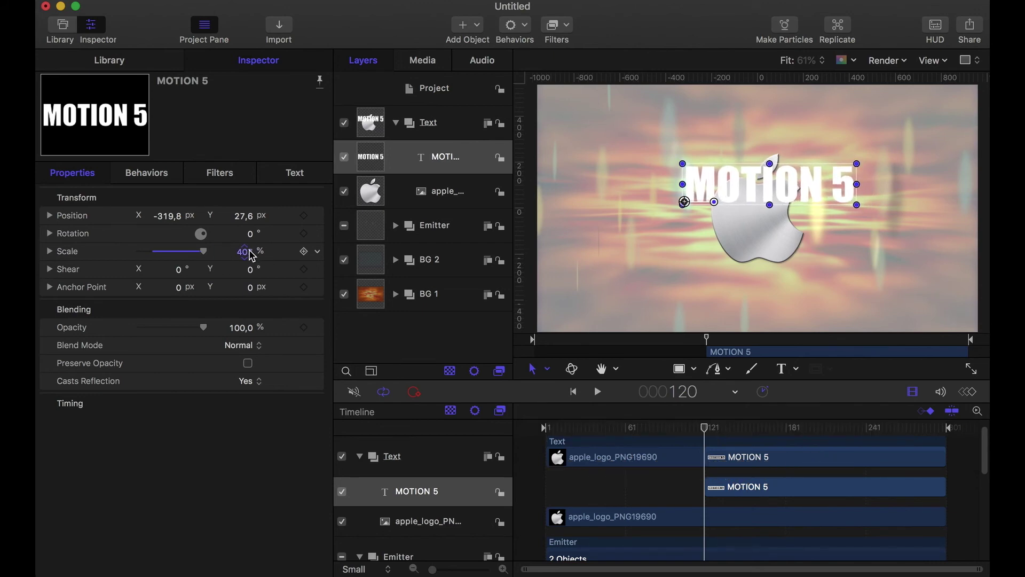
left_click(253, 255)
key("BackSpace")
type("0")
key("Return")
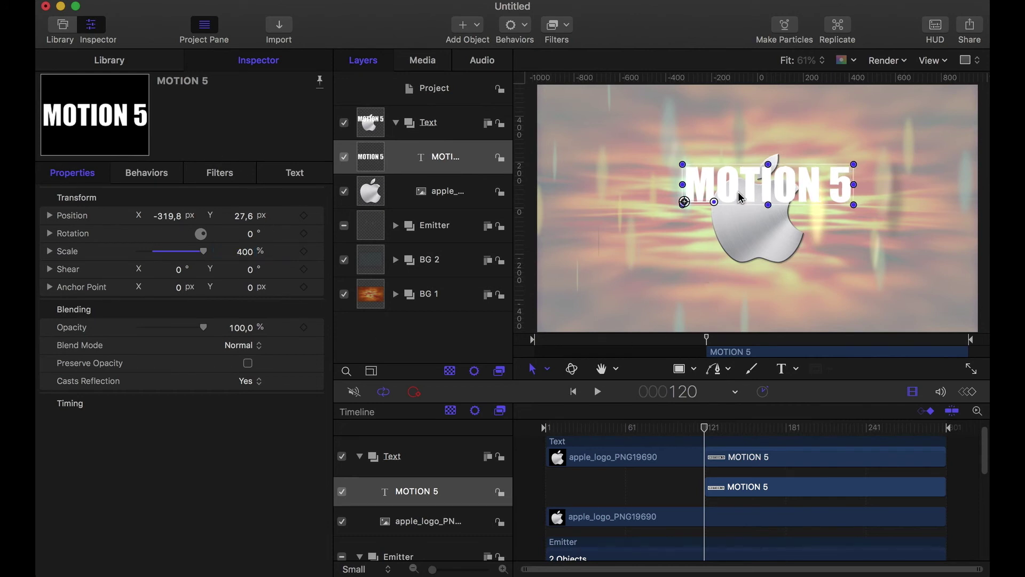
left_click_drag(764, 189, 754, 214)
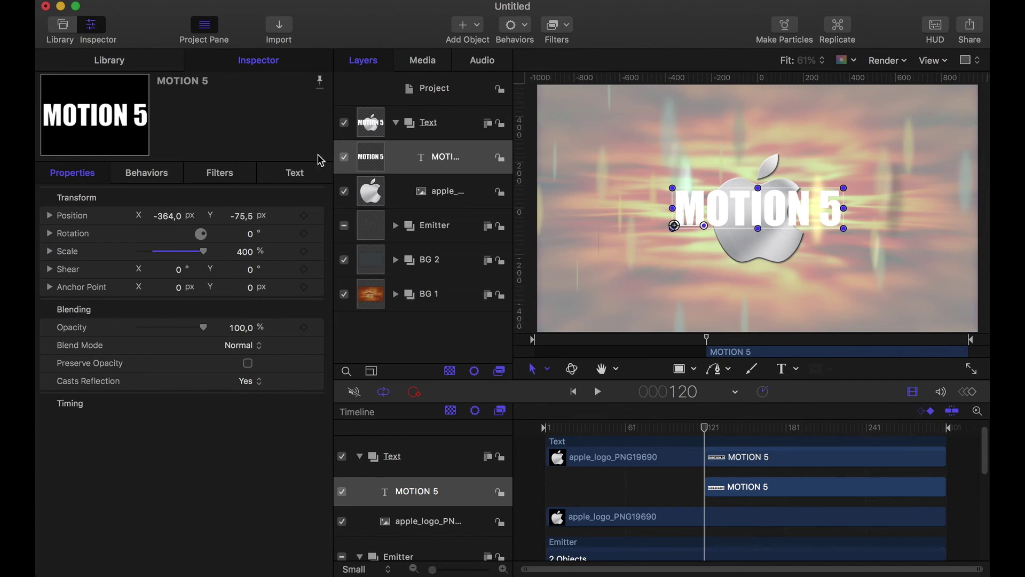
Set the MOTION 5 text's face colour to the blue My Palette 3 swatch
left_click(294, 174)
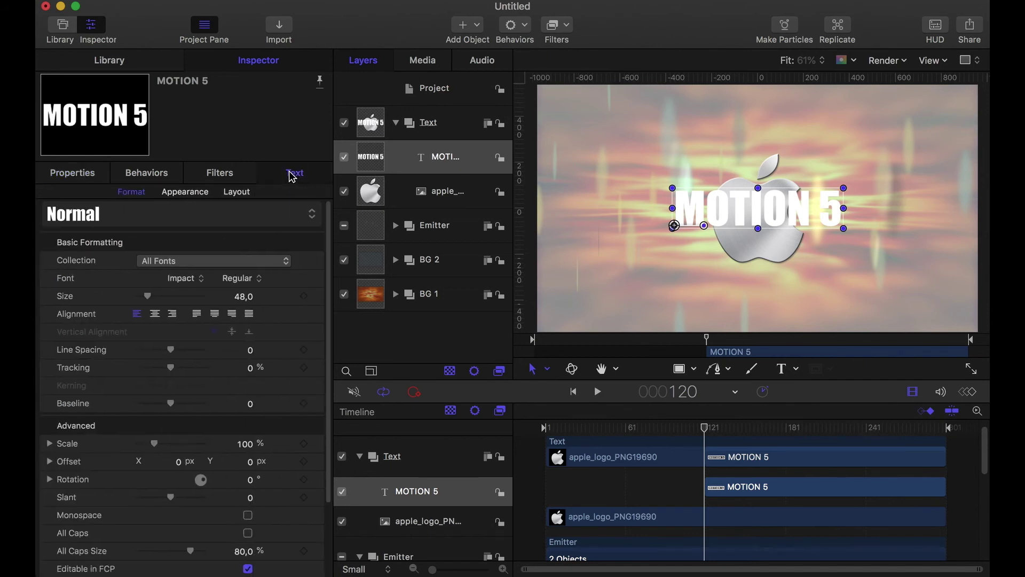
scroll(249, 407, "down", 4)
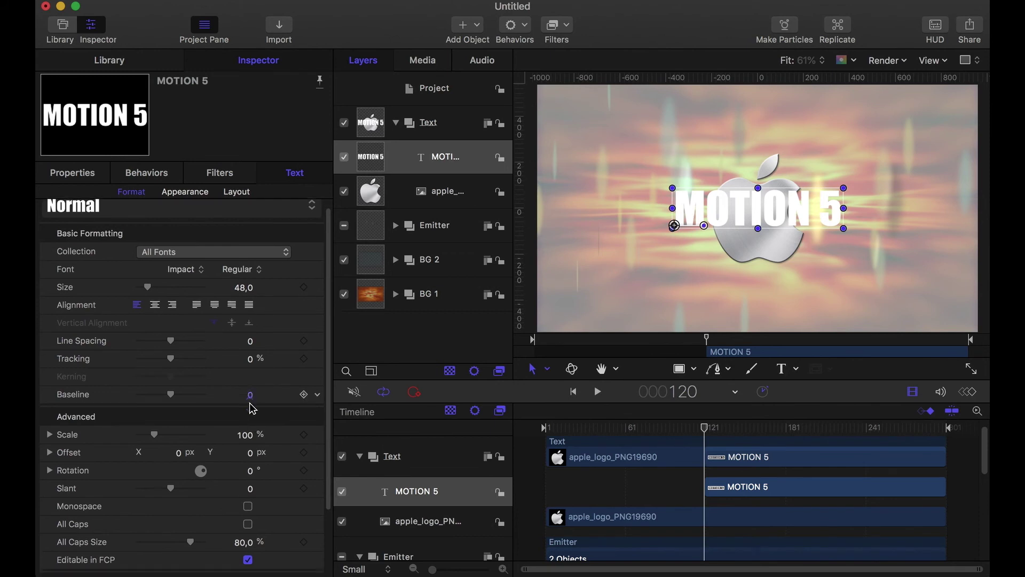
scroll(254, 405, "up", 4)
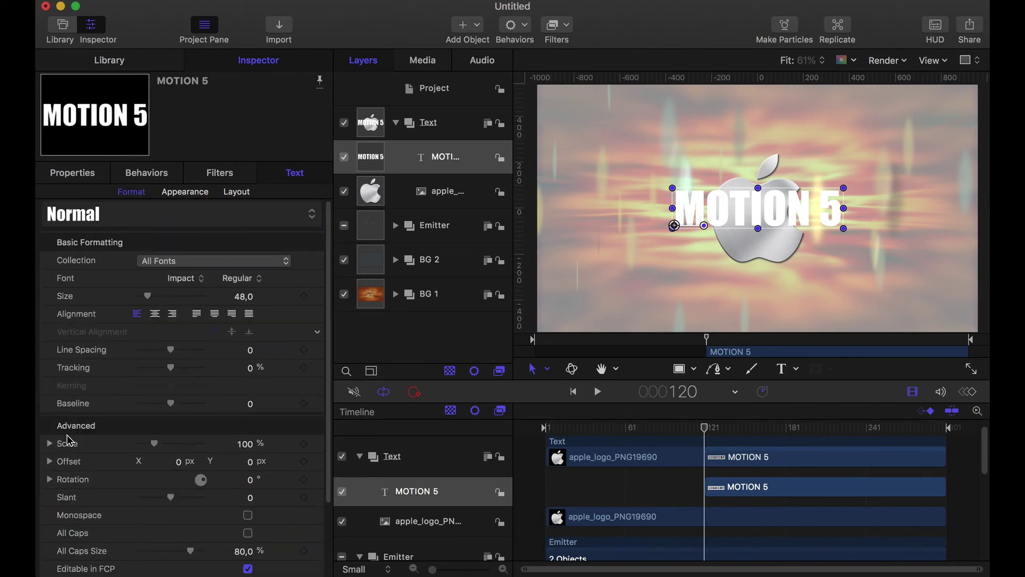
left_click(185, 191)
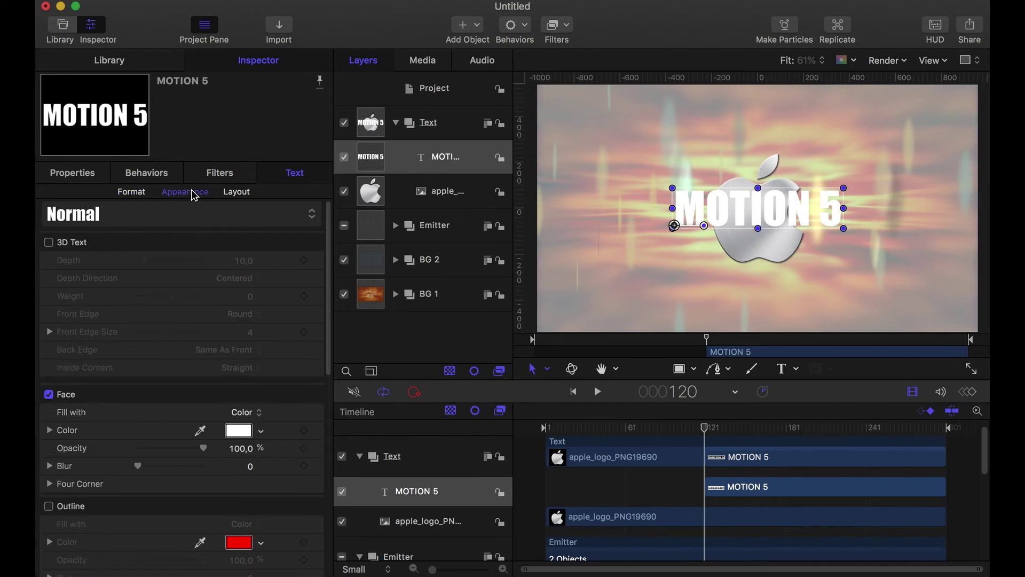
left_click(240, 430)
scroll(190, 427, "down", 5)
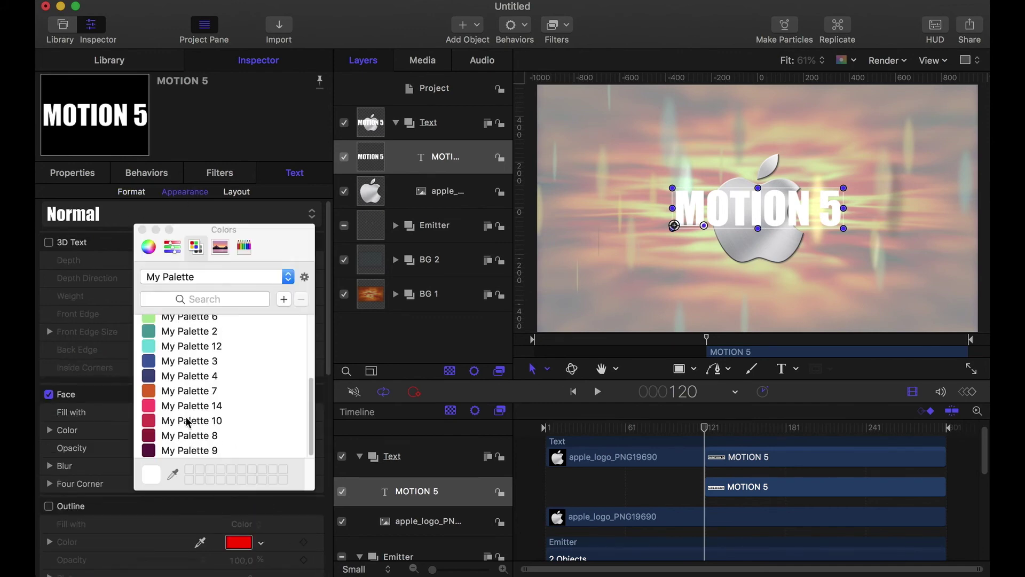
left_click(195, 363)
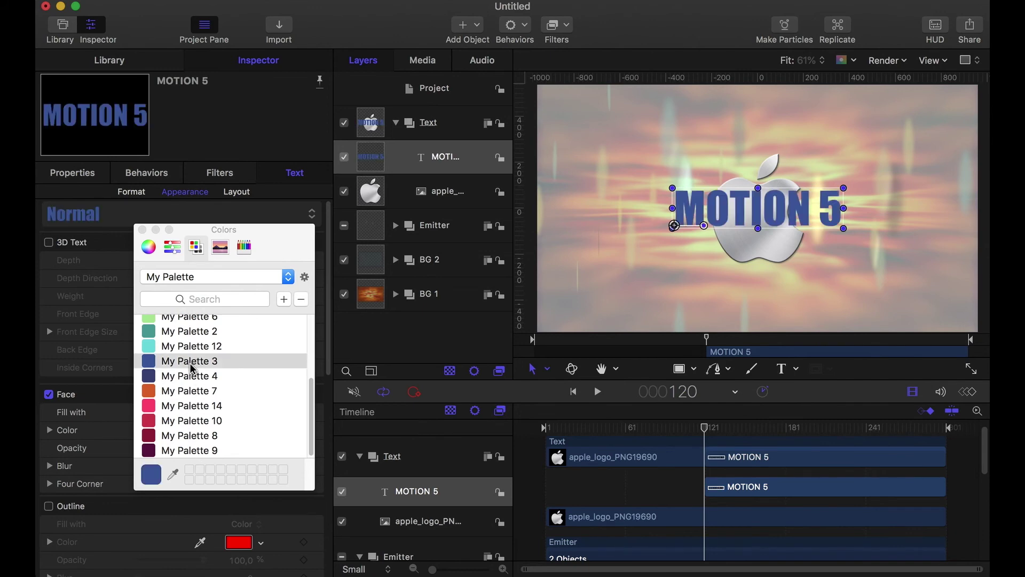
left_click(142, 230)
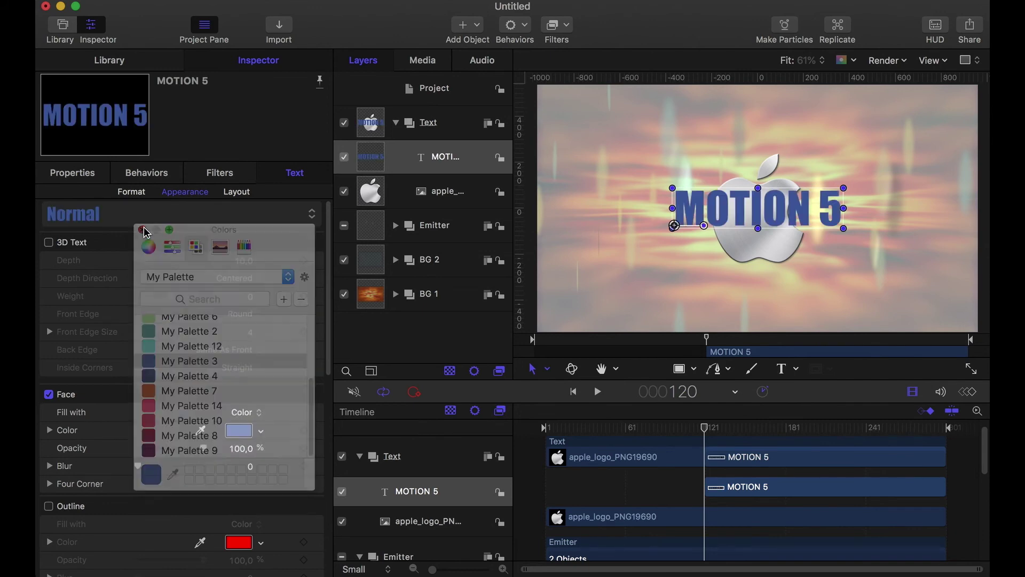
Enable the outline on the MOTION 5 text with a near-white colour and a width of 5
left_click(49, 507)
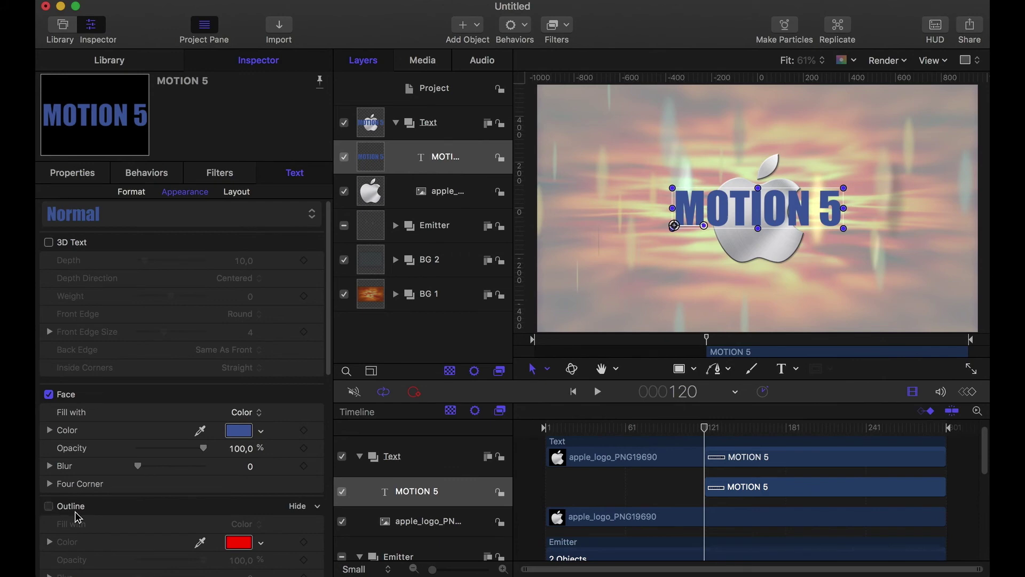
scroll(226, 442, "down", 10)
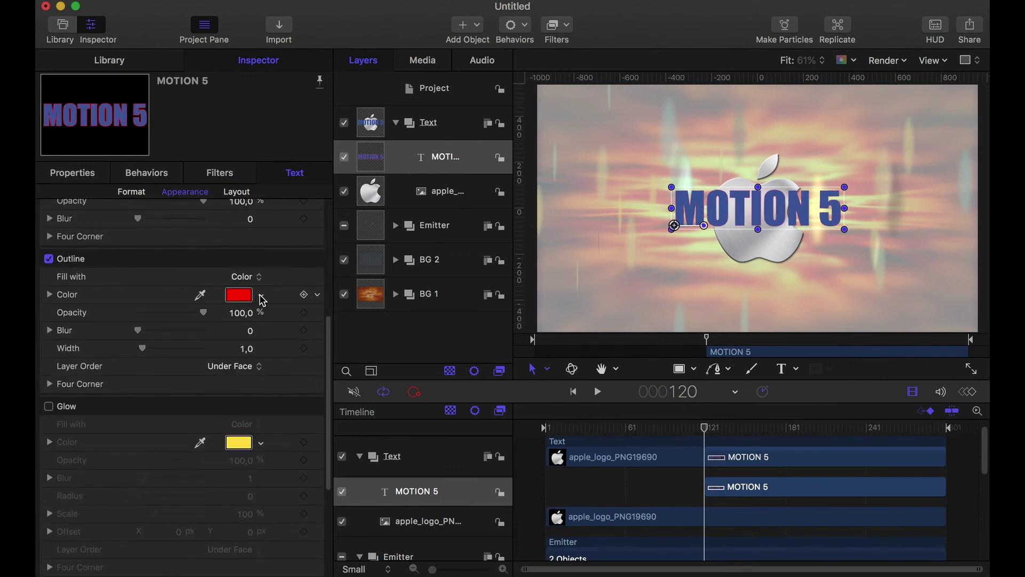
left_click(261, 296)
left_click_drag(250, 313, 241, 311)
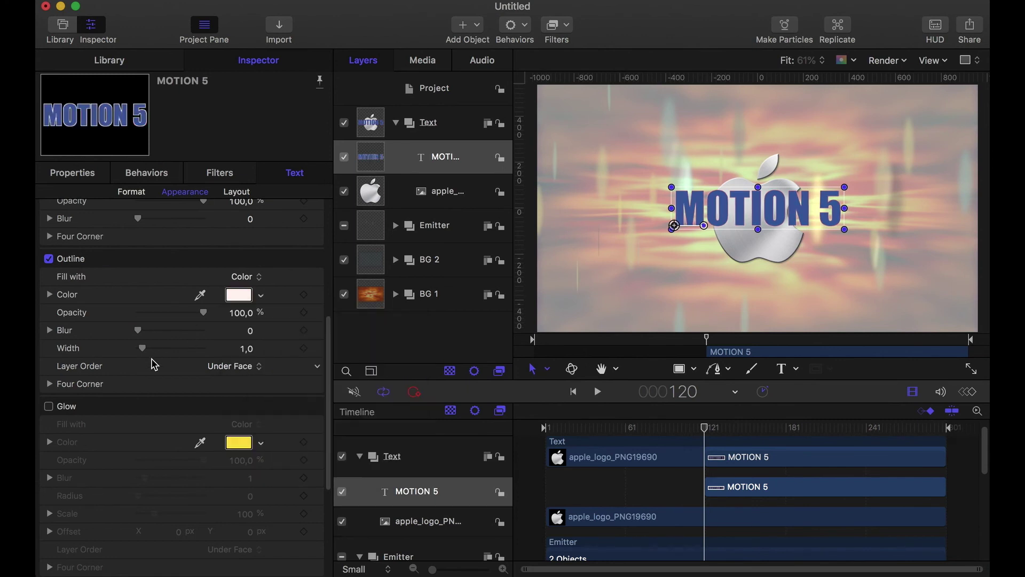
left_click(247, 348)
type("5")
key("Return")
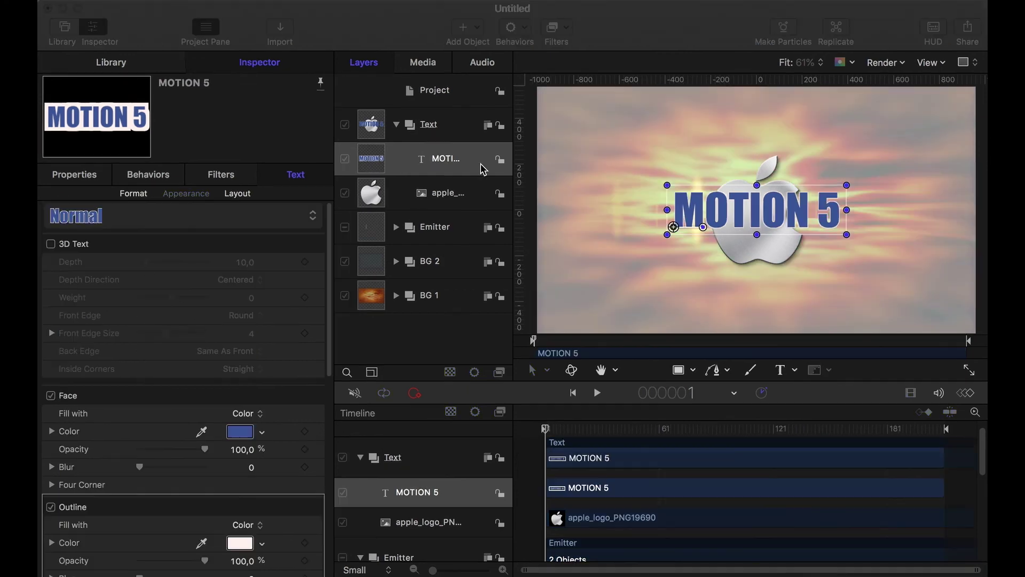
Set the in point of the MOTION 5 text layer at frame 60
left_click(482, 166)
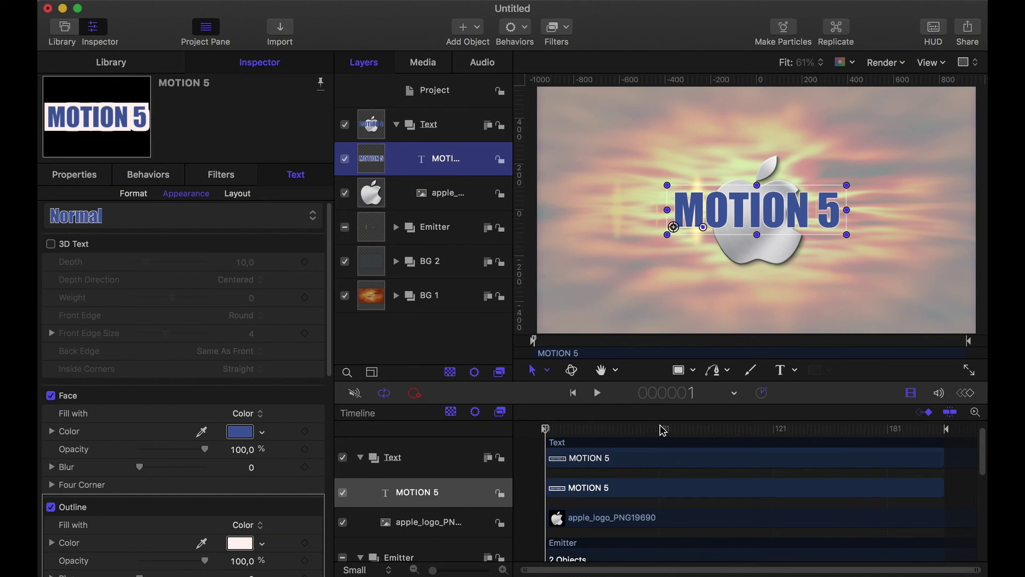
left_click(682, 398)
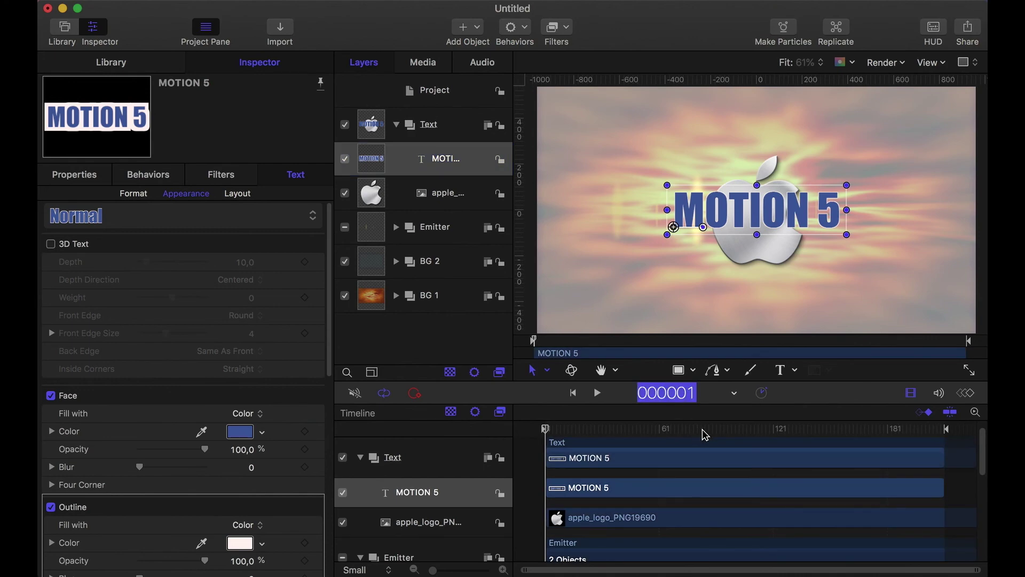
type("60")
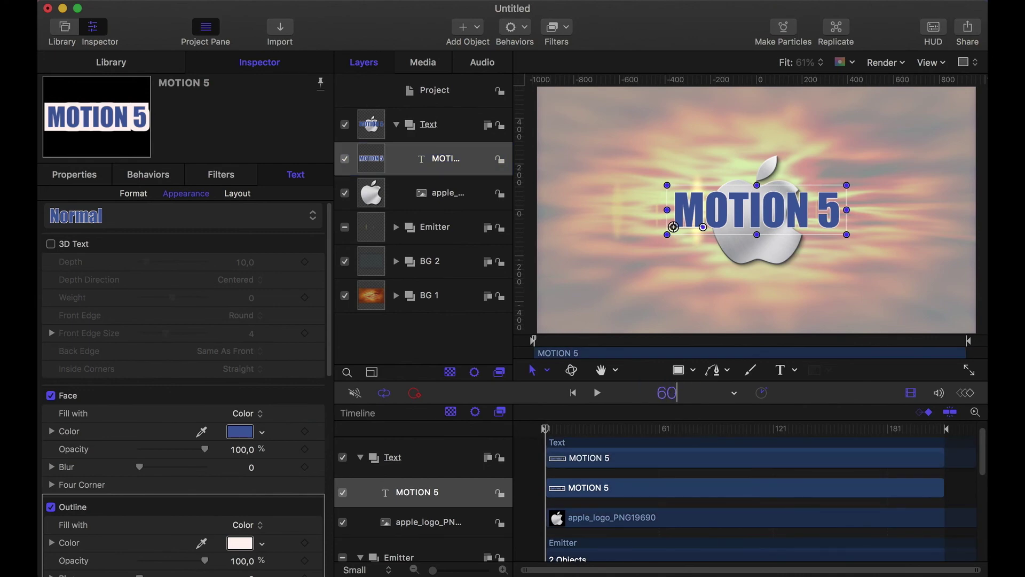
key("Return")
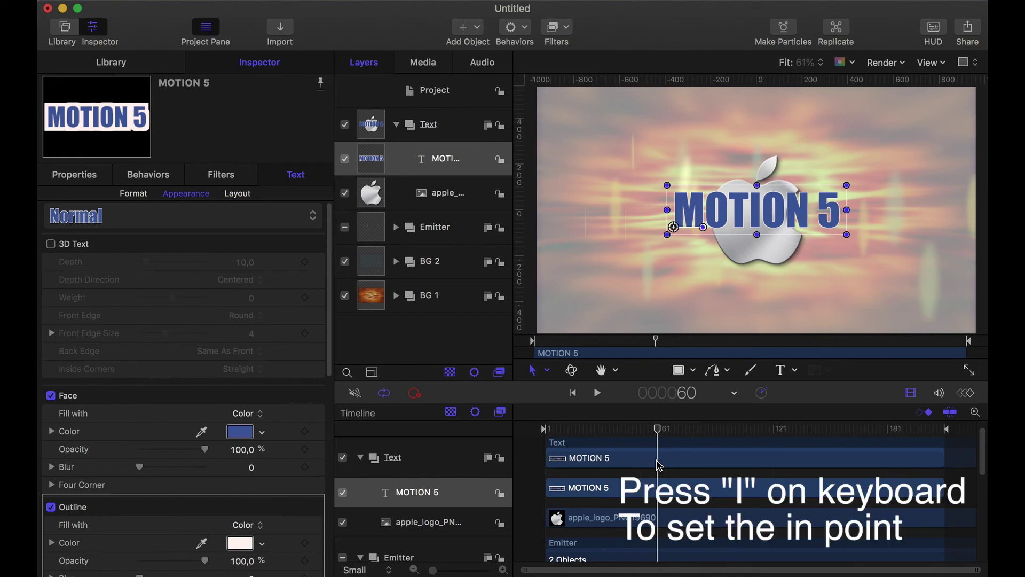
key("i")
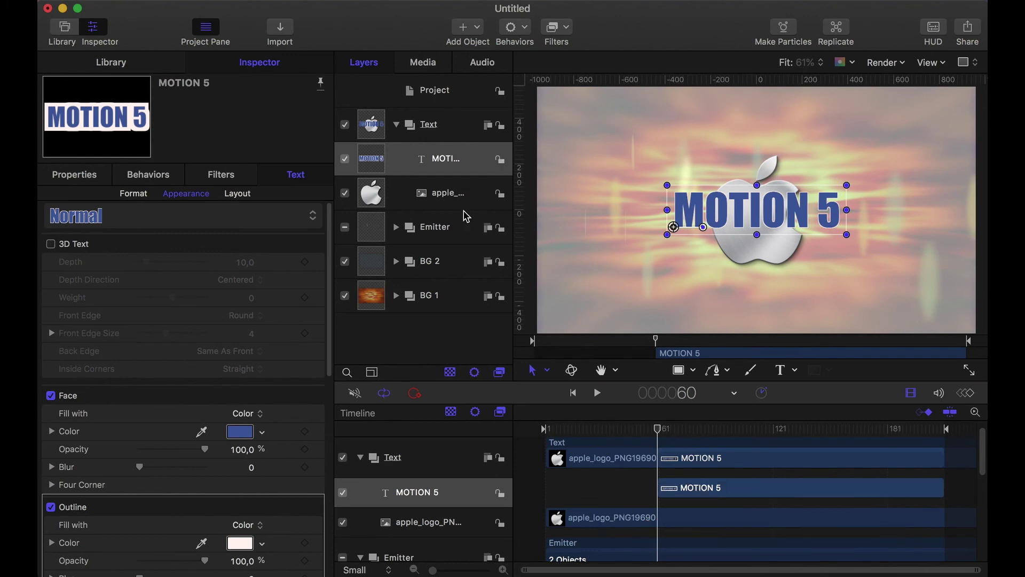
Apply the Text-Basic Slide In behavior to the MOTION 5 text and preview the animation
left_click(528, 32)
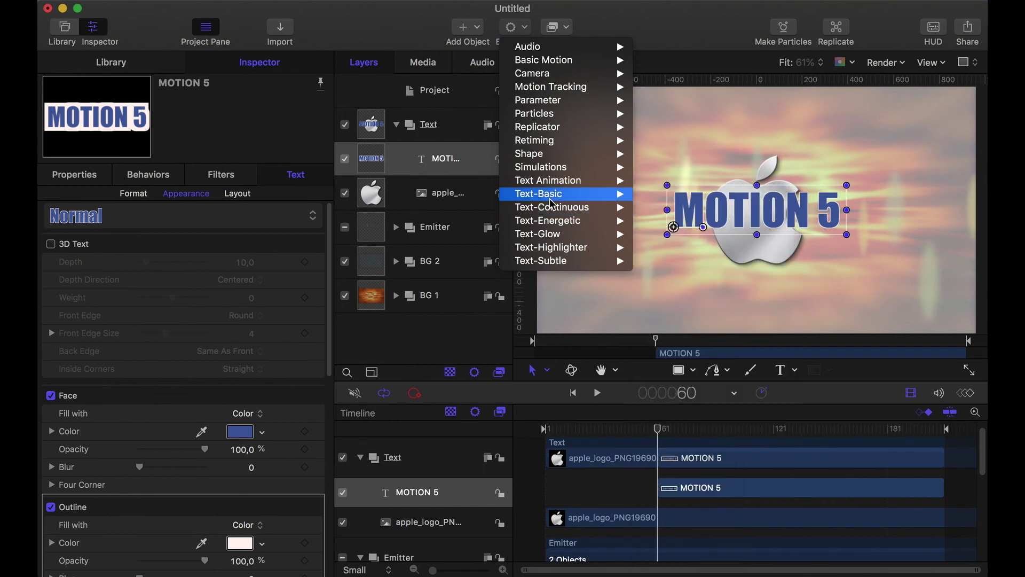
mouse_move(579, 199)
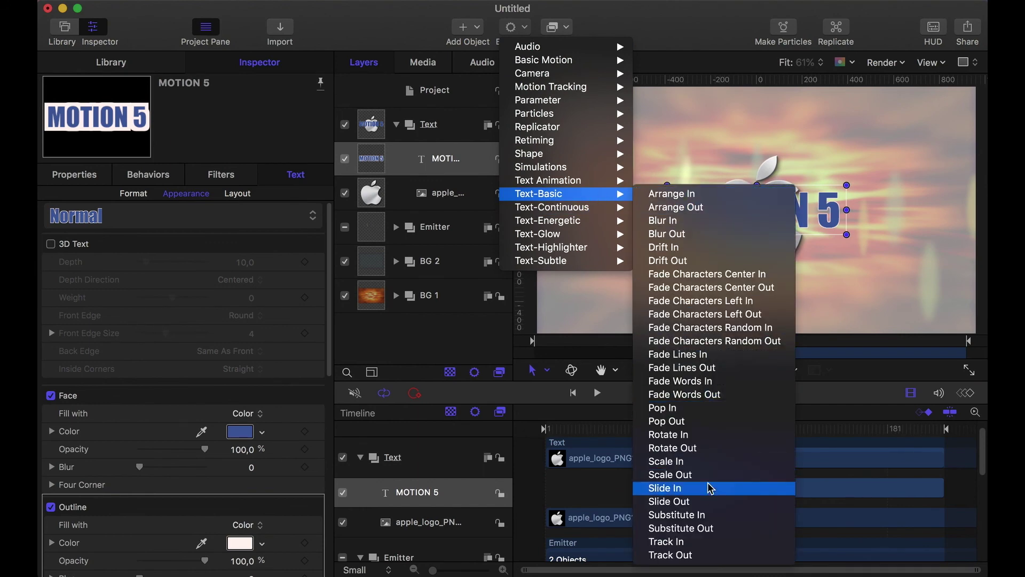
left_click(696, 487)
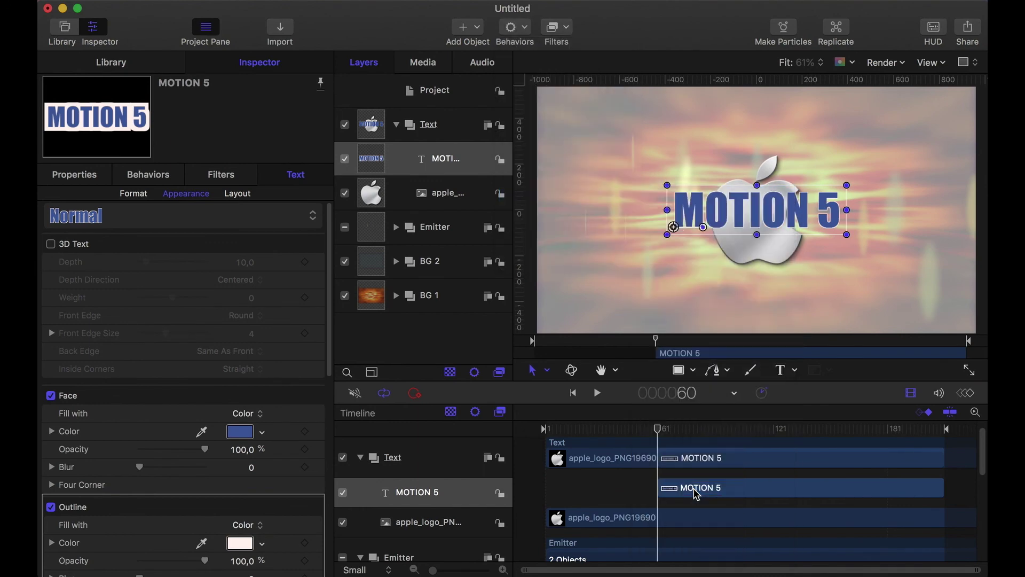
left_click(598, 395)
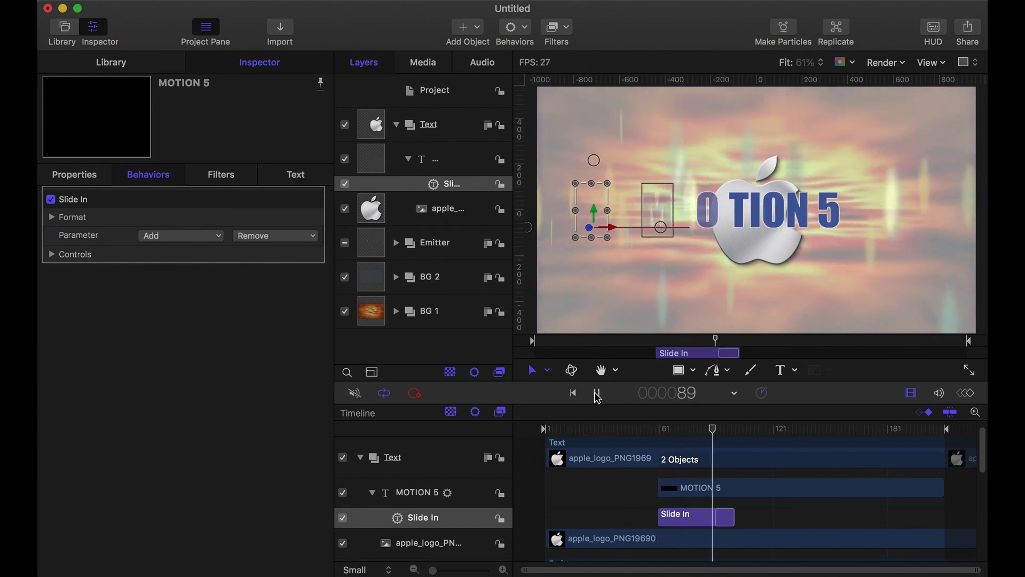
left_click(596, 394)
Shorten the Slide In behavior so that it ends at frame 90
left_click(688, 393)
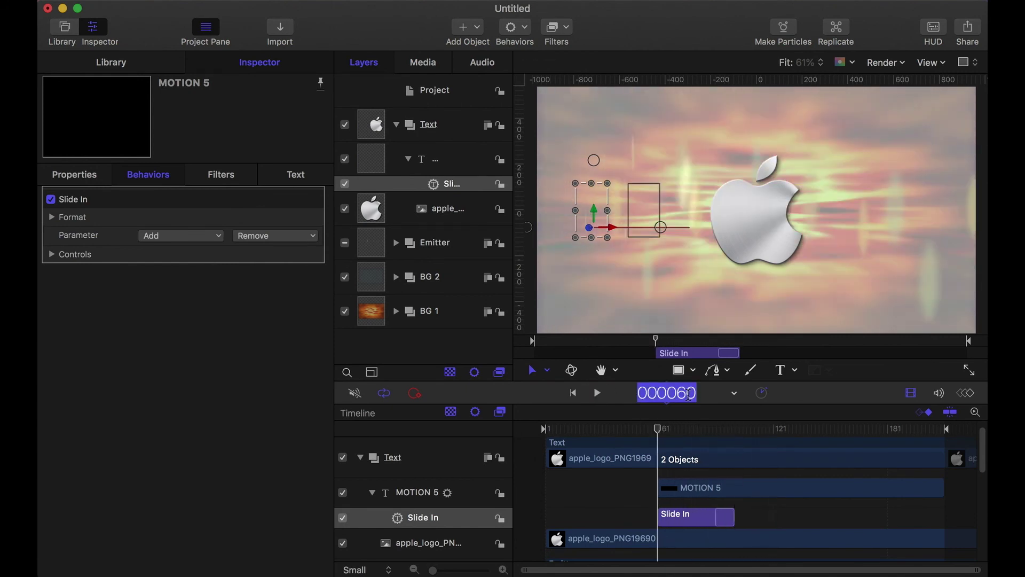
type("90")
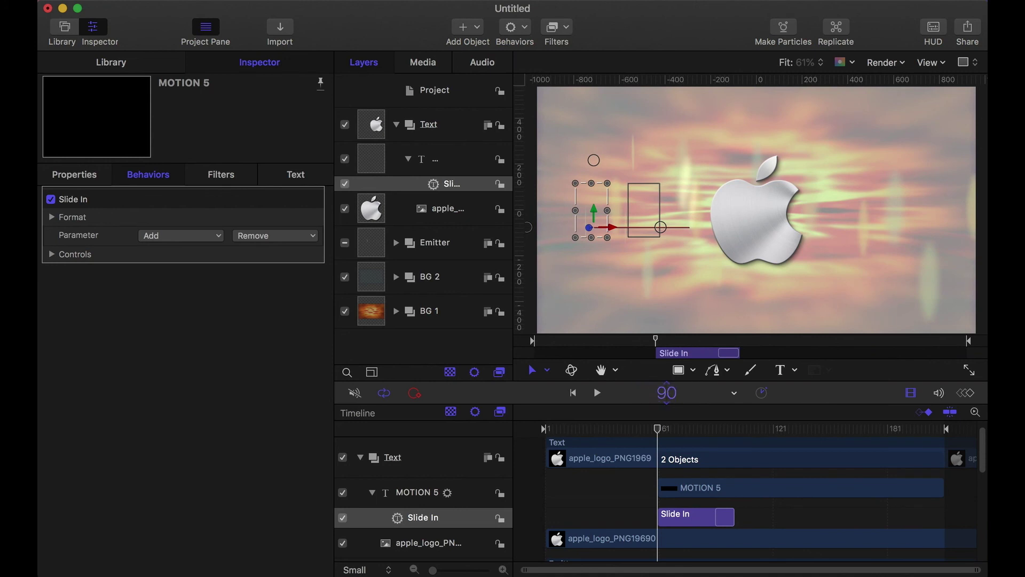
key("Return")
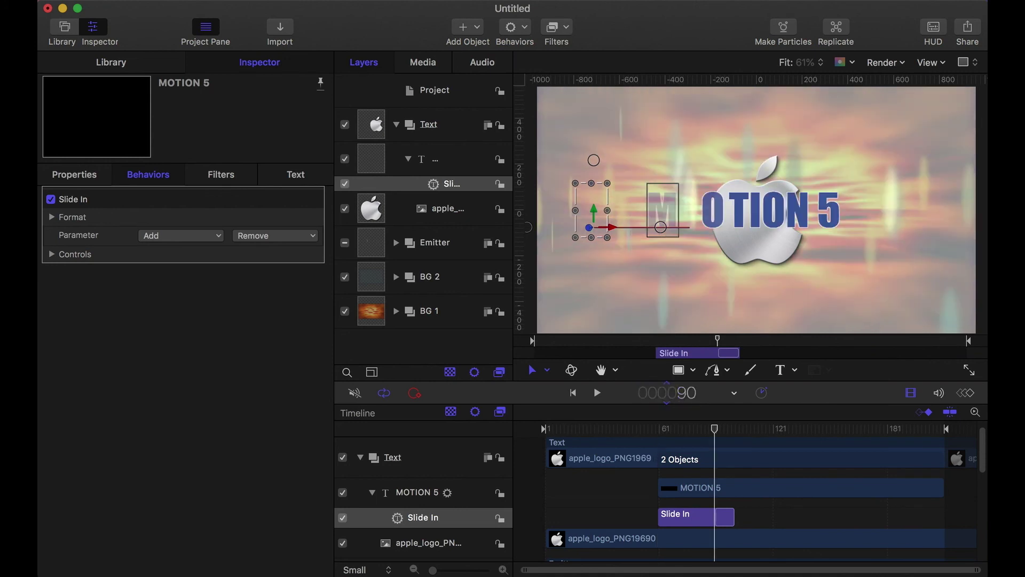
left_click_drag(733, 519, 715, 518)
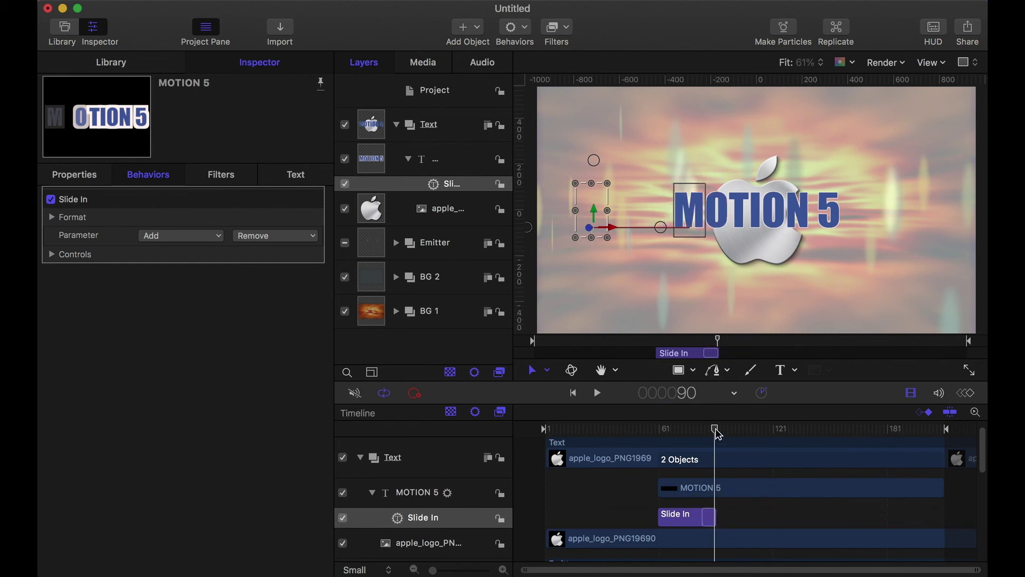
Play the shortened Slide In animation from frame 61 and check its end around frame 90
left_click_drag(717, 434, 660, 433)
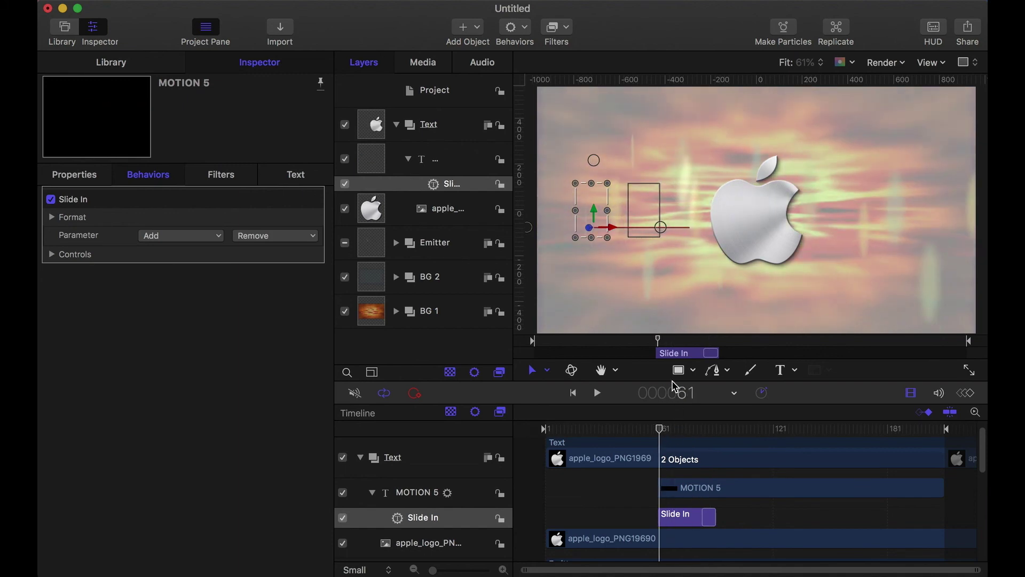
left_click(598, 396)
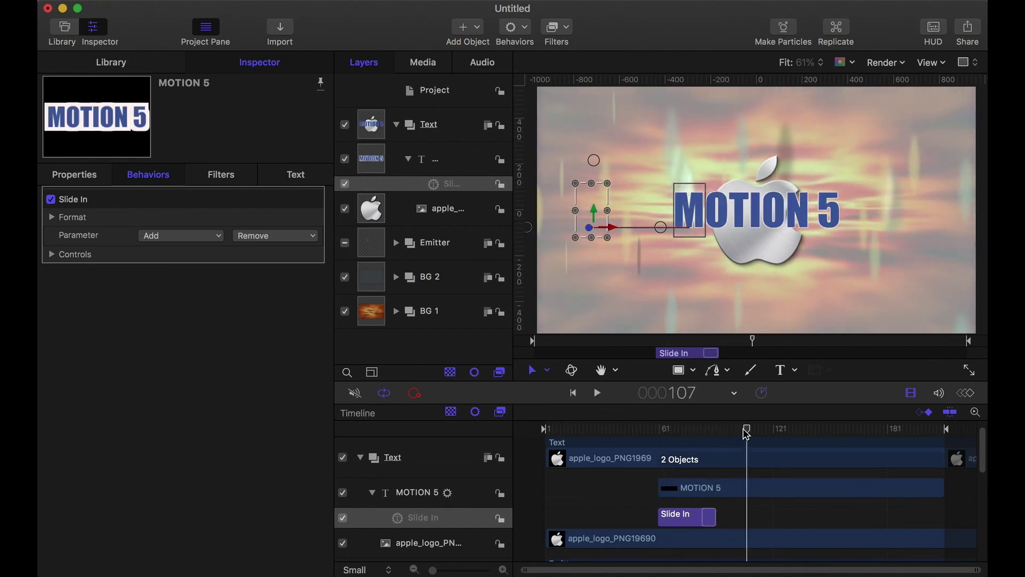
left_click_drag(746, 434, 719, 447)
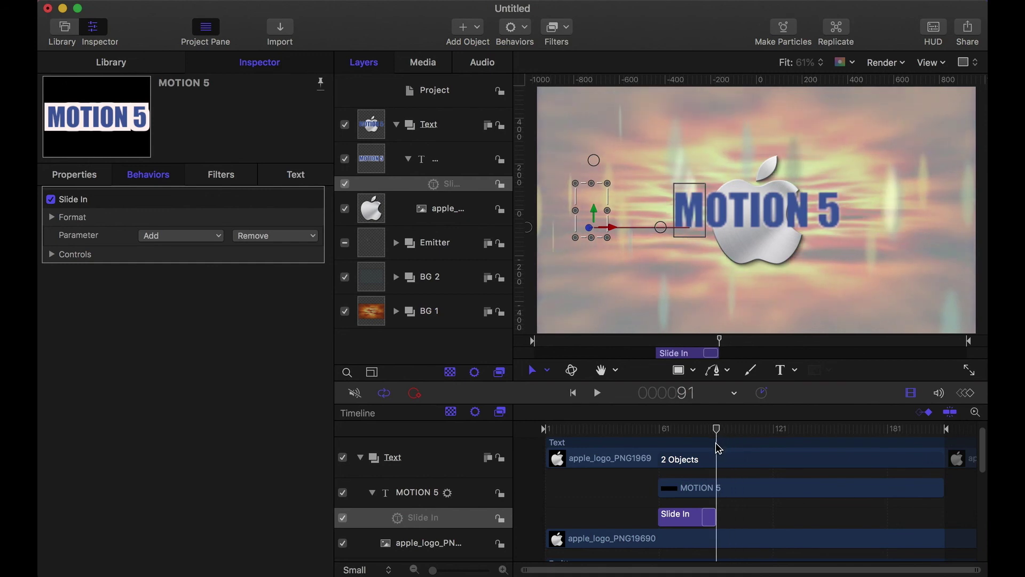
left_click_drag(719, 449, 718, 431)
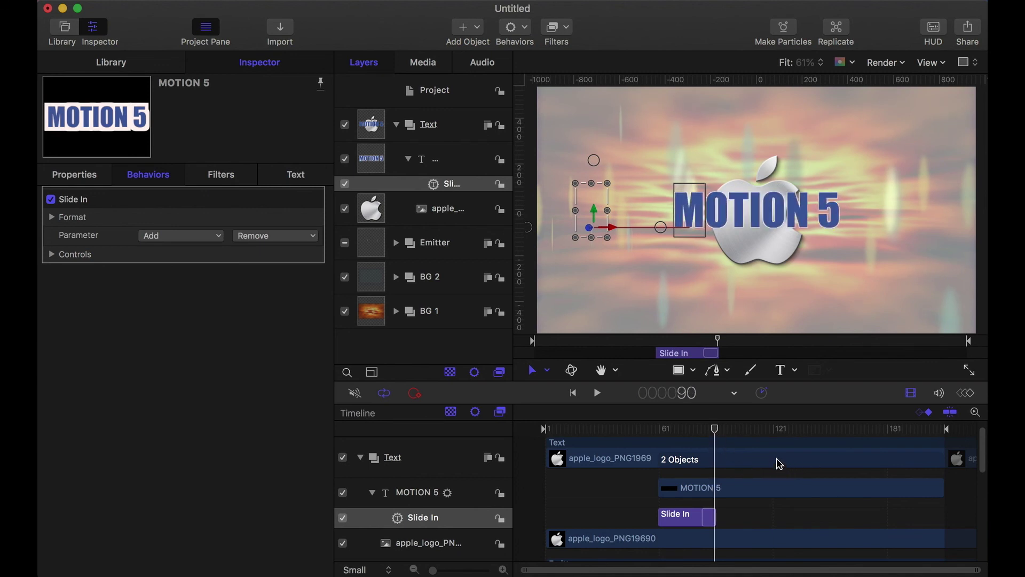
Add the Text-Basic Slide Out behavior to the MOTION 5 text and move it to start at frame 135
left_click(688, 395)
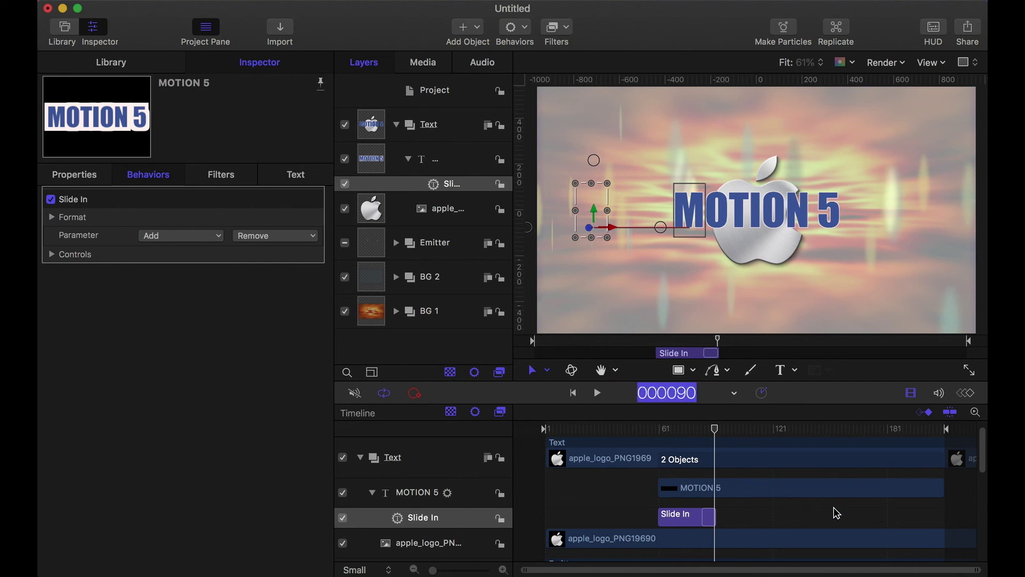
type("135")
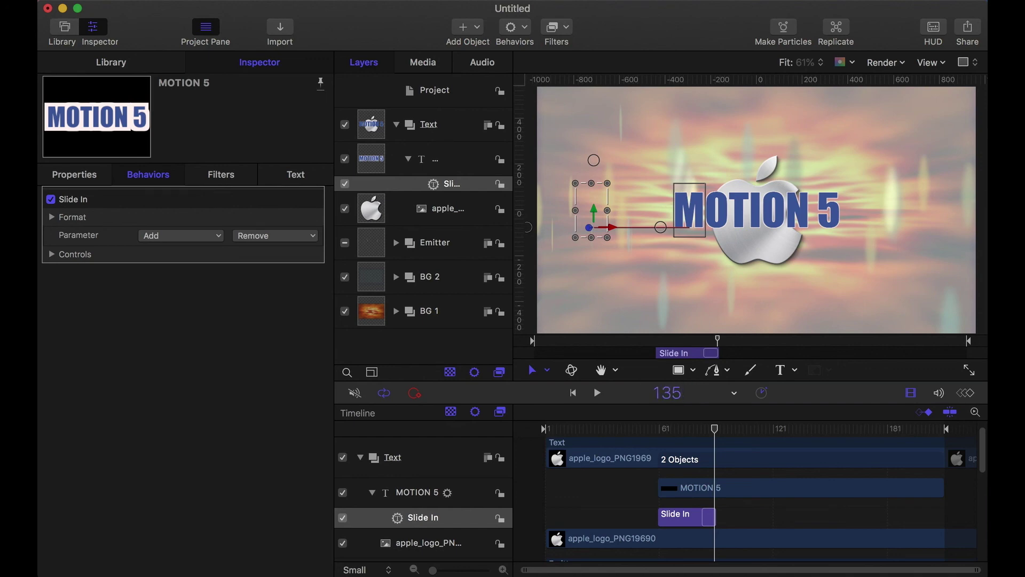
key("Return")
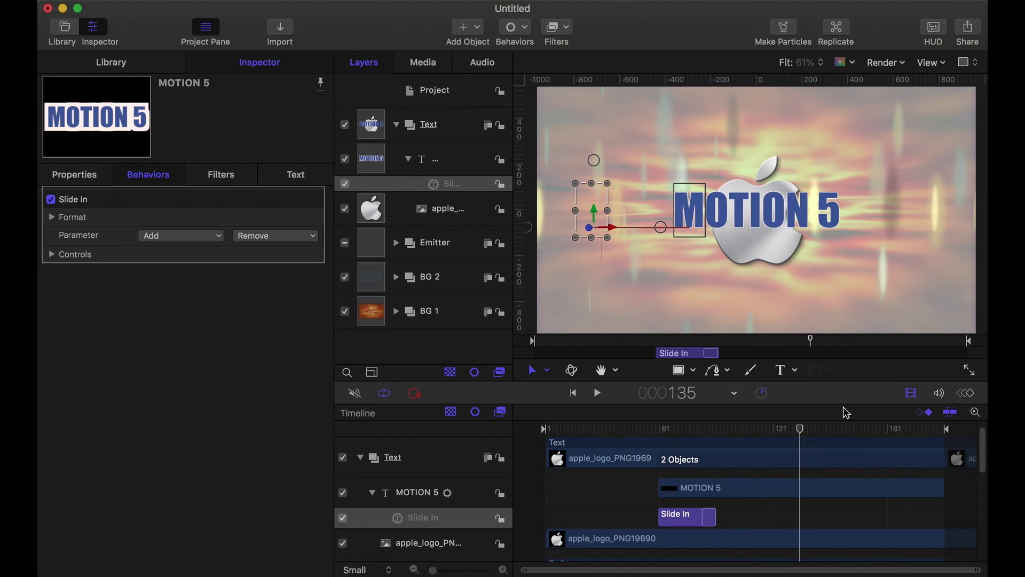
left_click(444, 183)
left_click(462, 169)
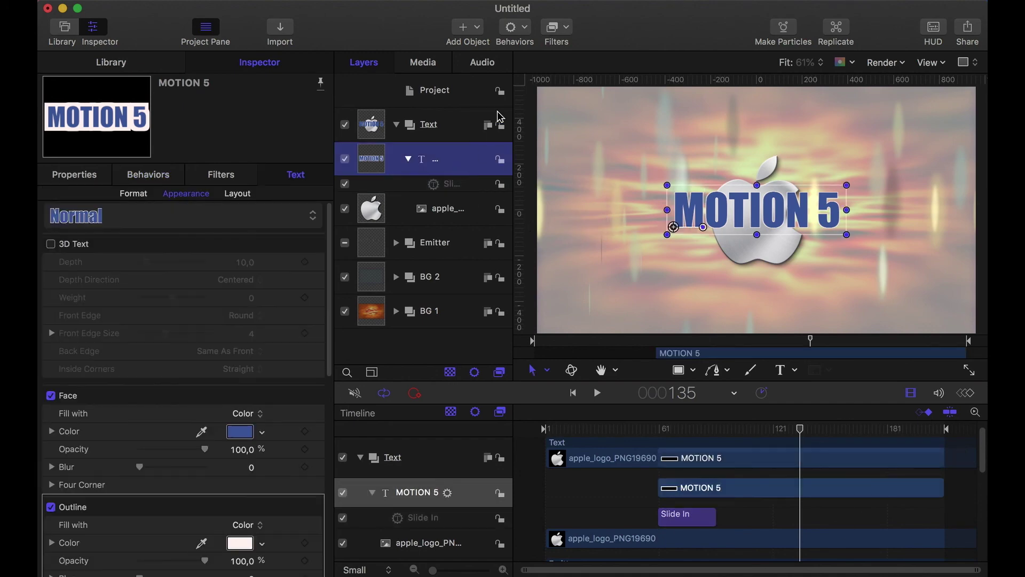
left_click(527, 33)
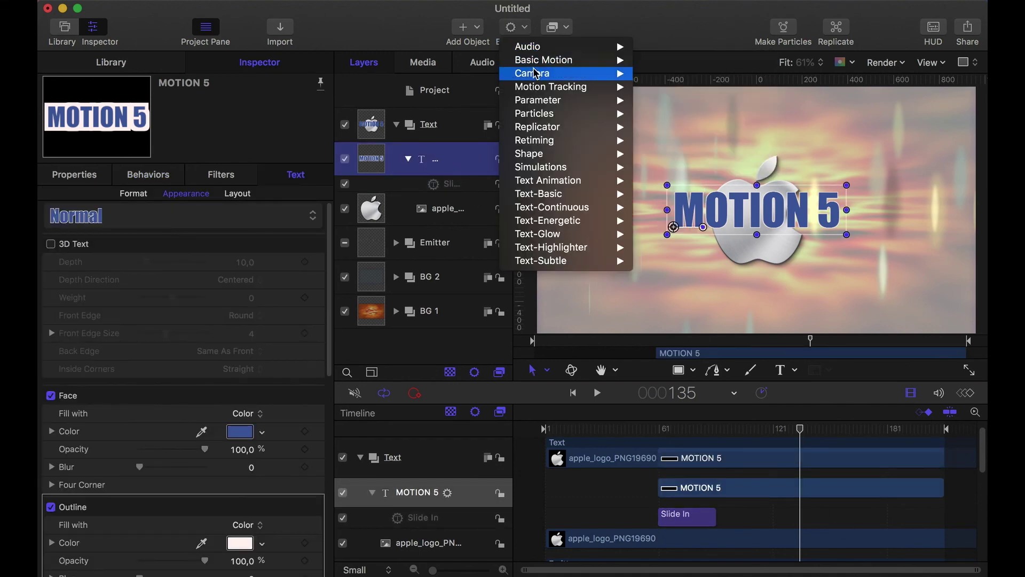
mouse_move(555, 210)
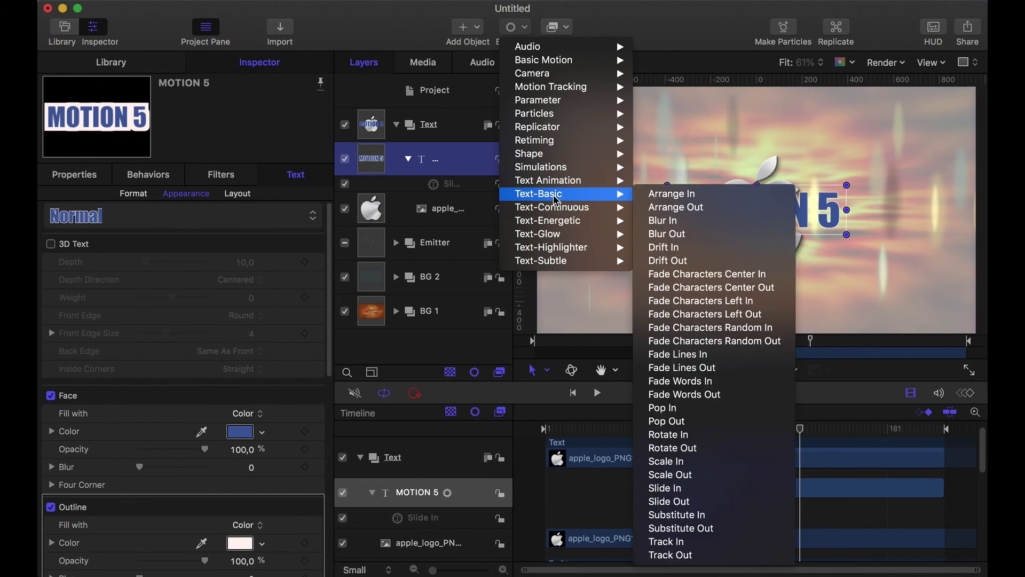
left_click(679, 504)
left_click(679, 514)
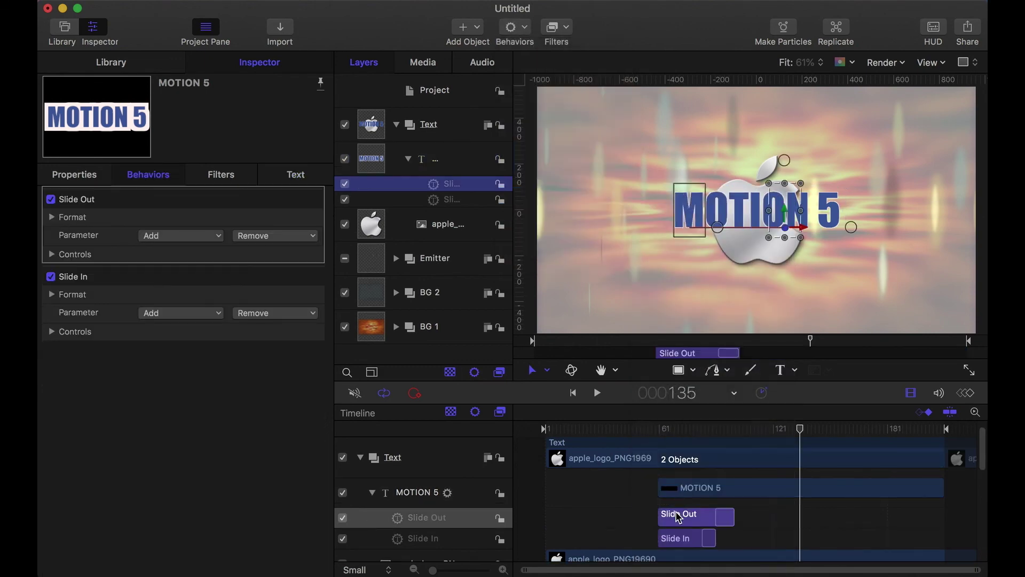
left_click_drag(679, 517, 822, 518)
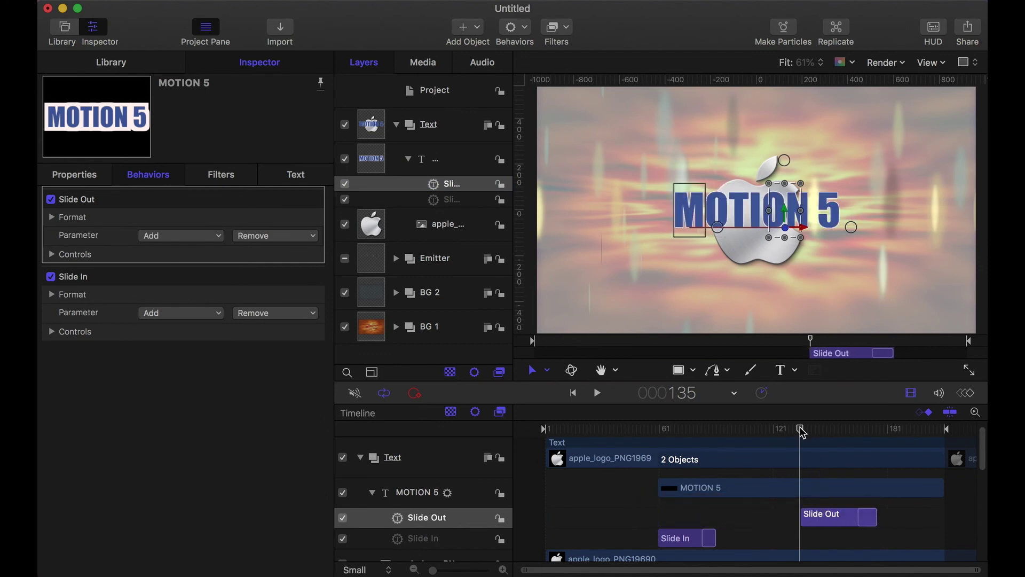
Trim the Slide Out behavior so that it ends at frame 170
left_click(686, 396)
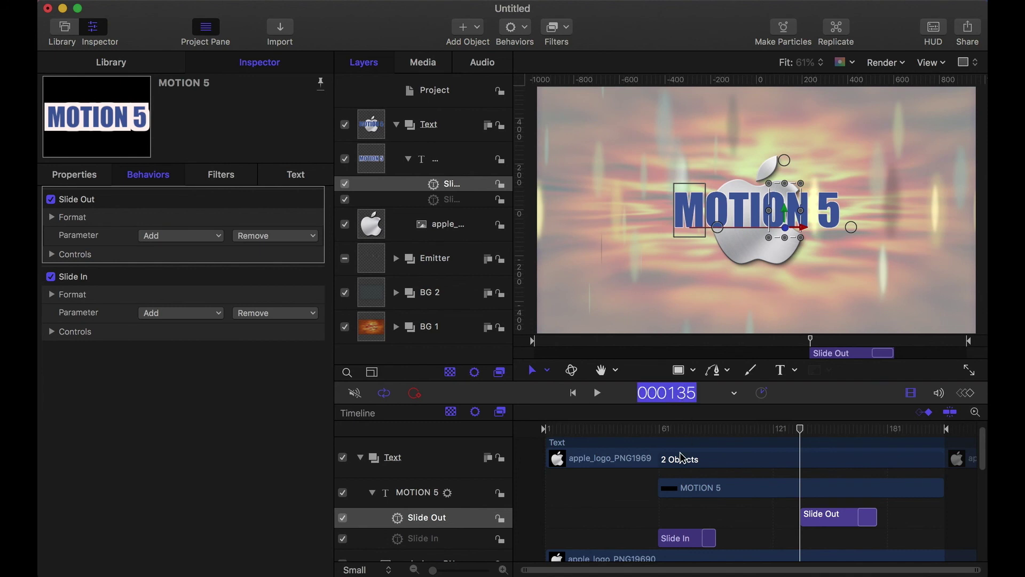
type("170")
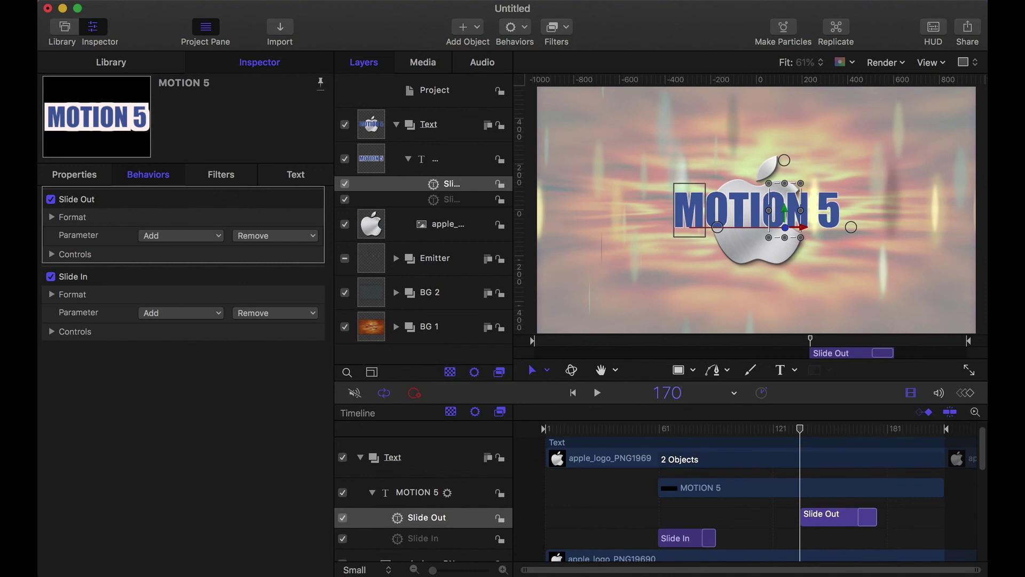
key("Return")
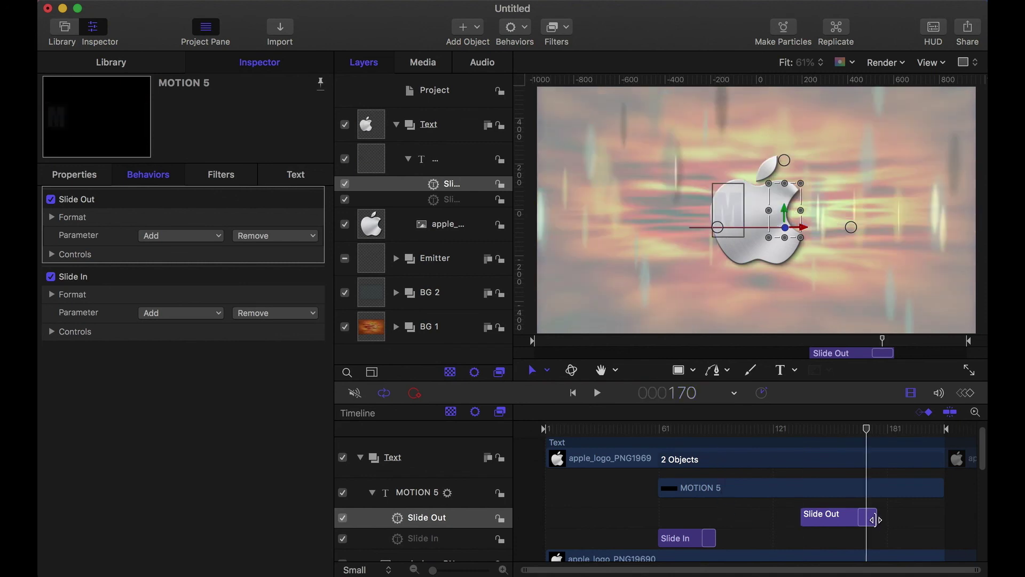
left_click_drag(873, 521, 866, 521)
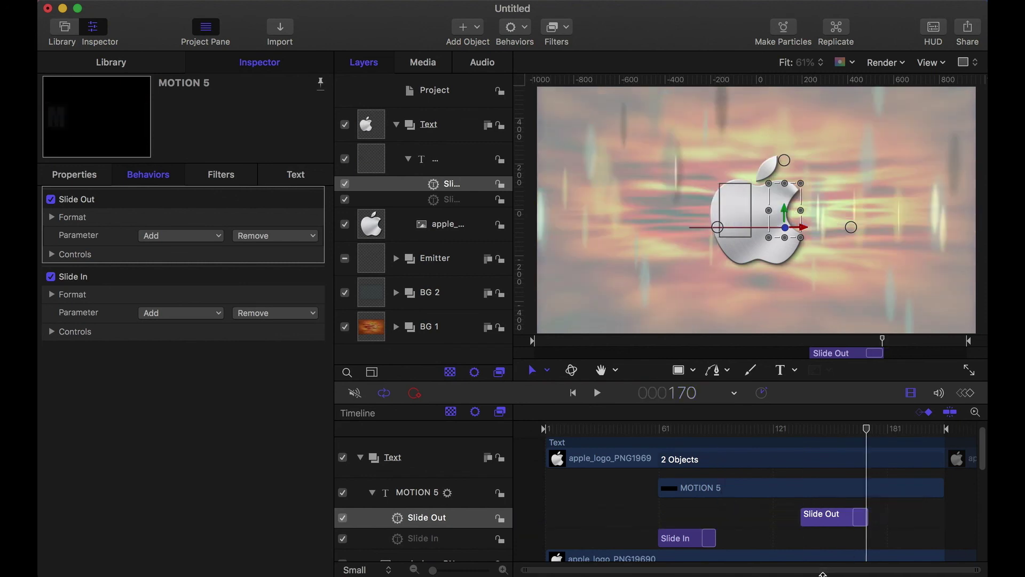
Set the out point of the MOTION 5 text layer at frame 170
mouse_move(867, 430)
left_mouse_down()
mouse_move(774, 444)
mouse_move(882, 443)
mouse_move(866, 443)
left_mouse_up()
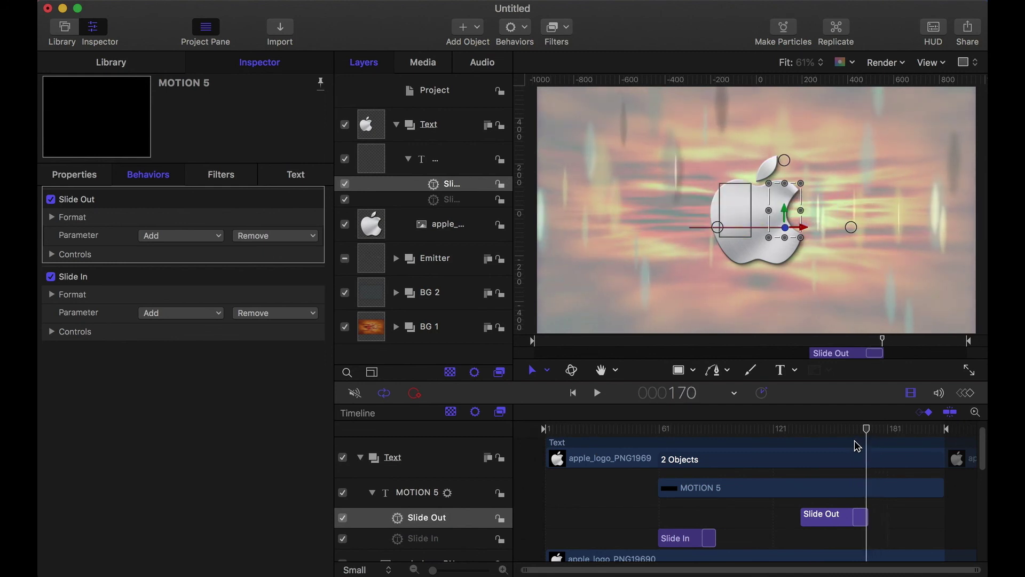
left_click(467, 167)
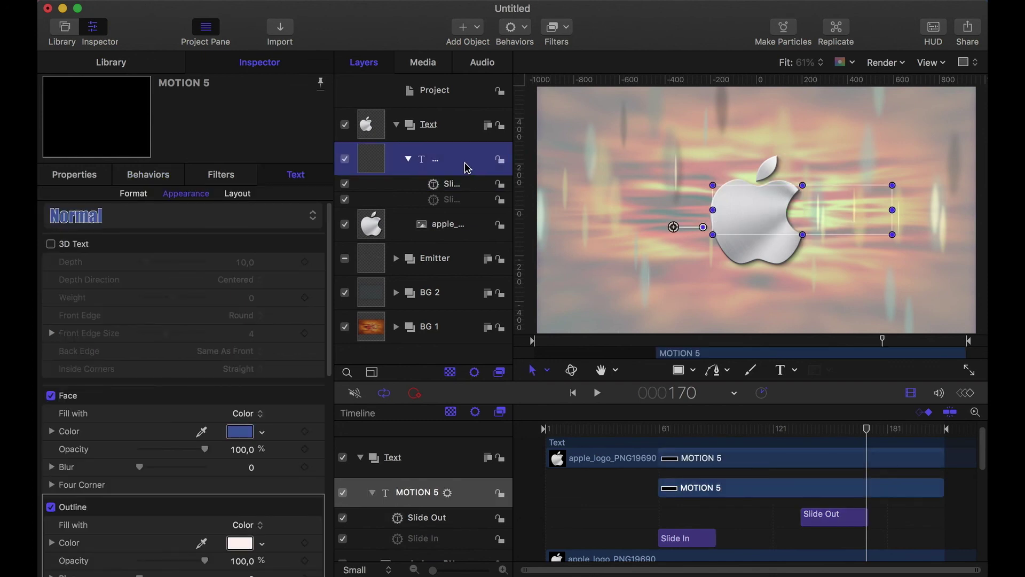
key("o")
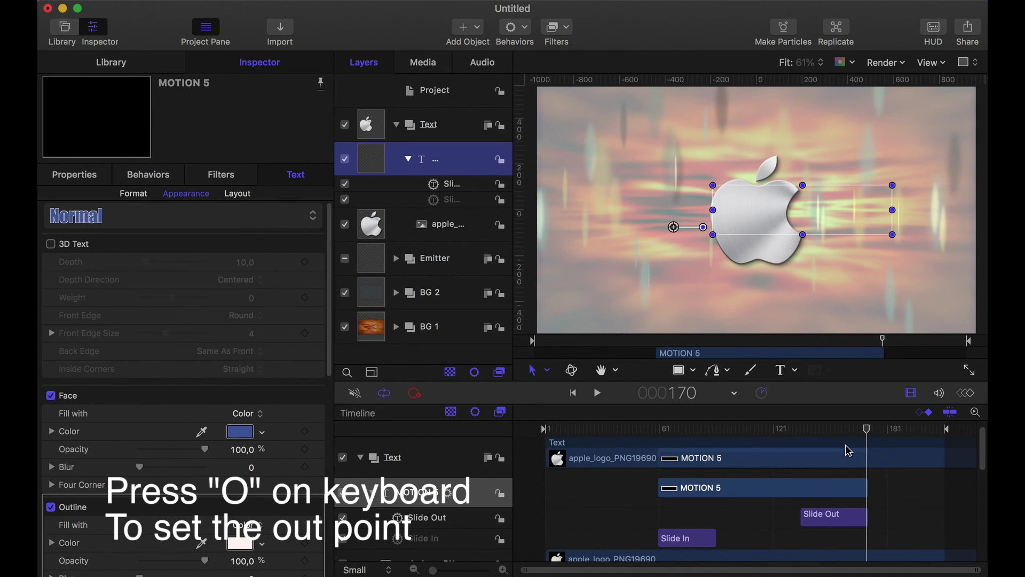
Play the whole composition from frame 1 to review the title's entrance and exit
left_click(865, 429)
left_click(547, 429)
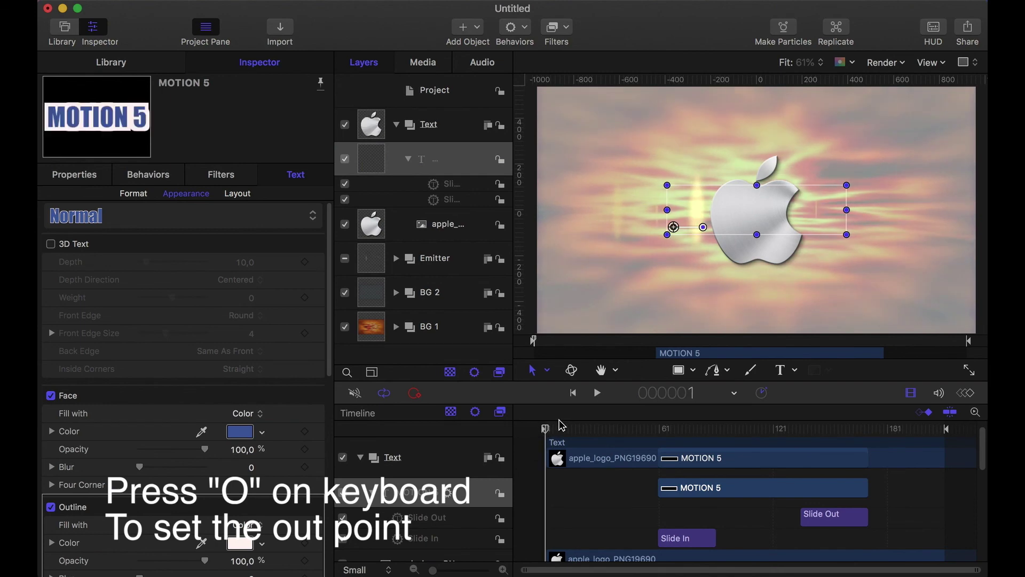
left_click(597, 393)
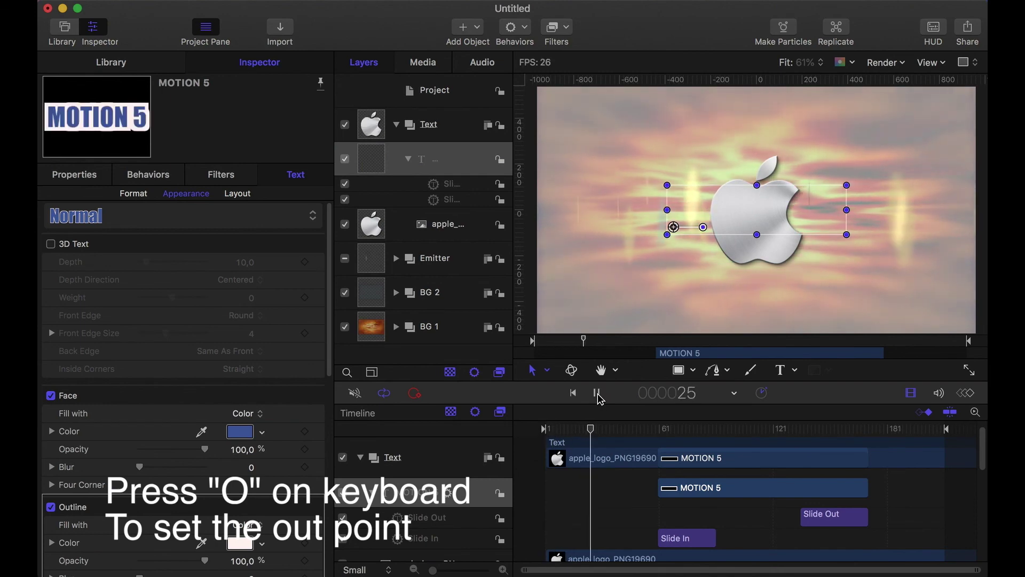